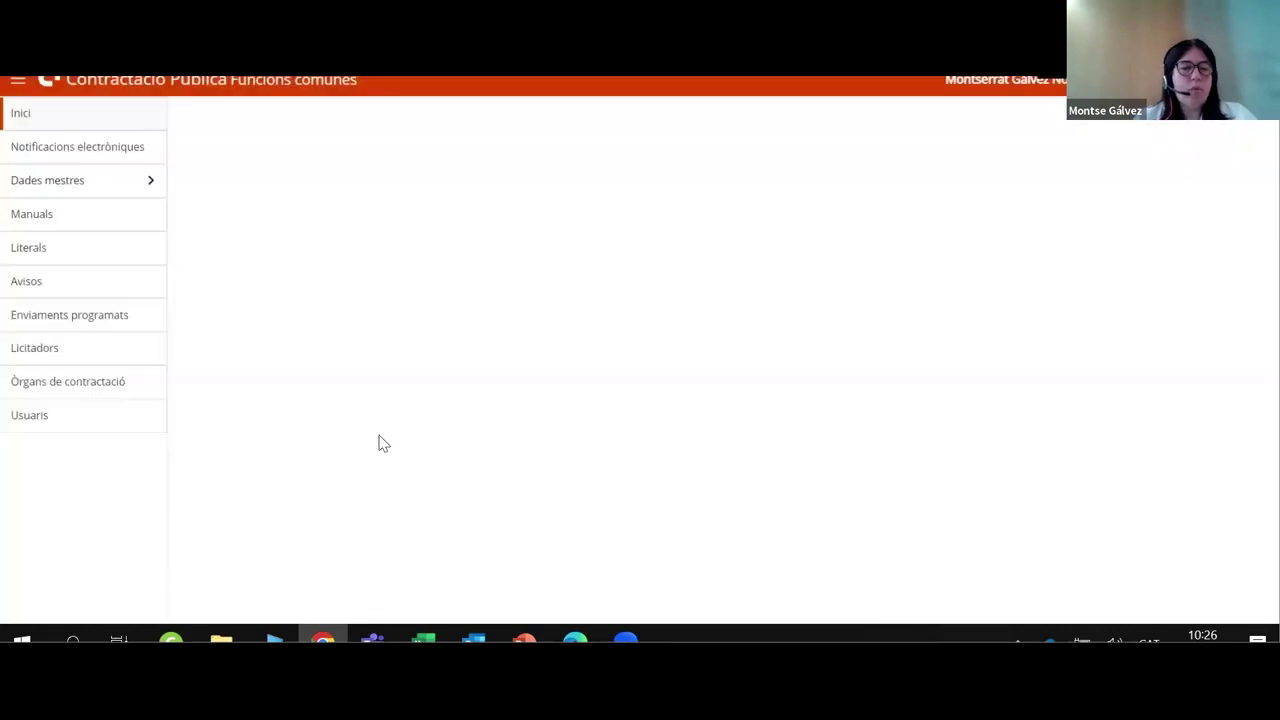
# Sign in to the publications manager with the EC-SectorPublic digital certificate and allow access to its private key.
pyautogui.click(110, 316)
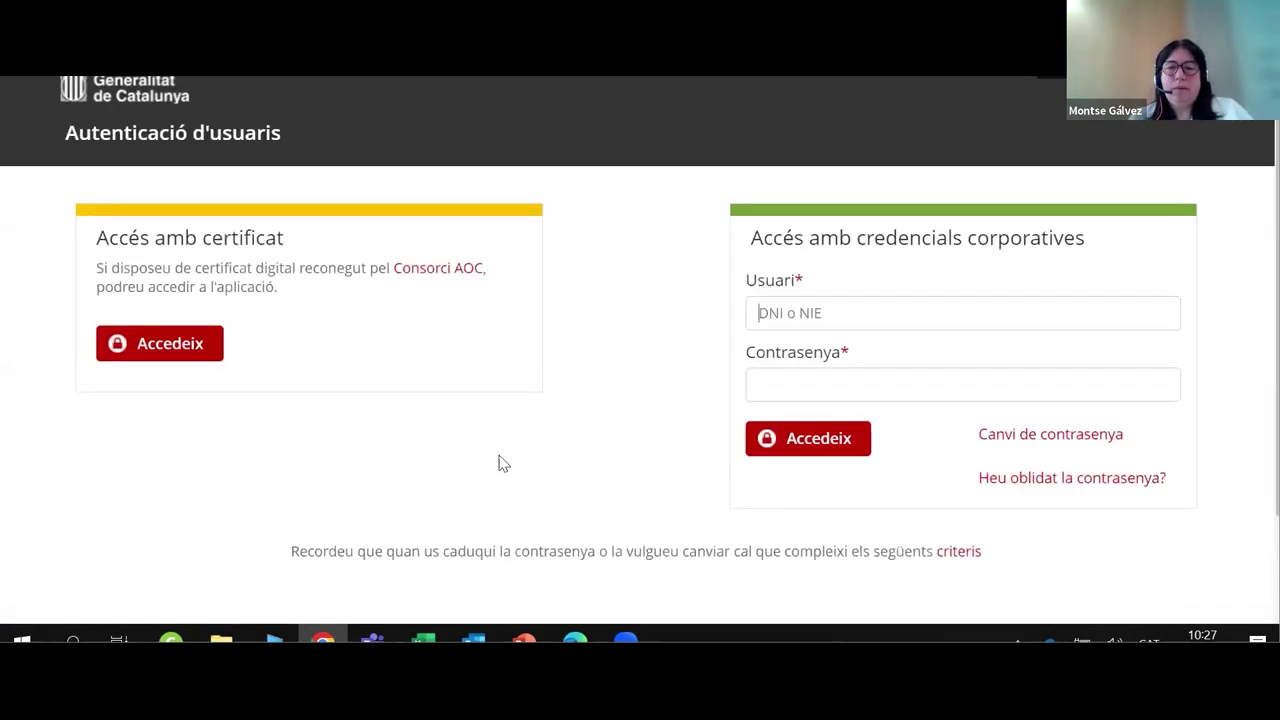
pyautogui.click(183, 355)
pyautogui.click(456, 210)
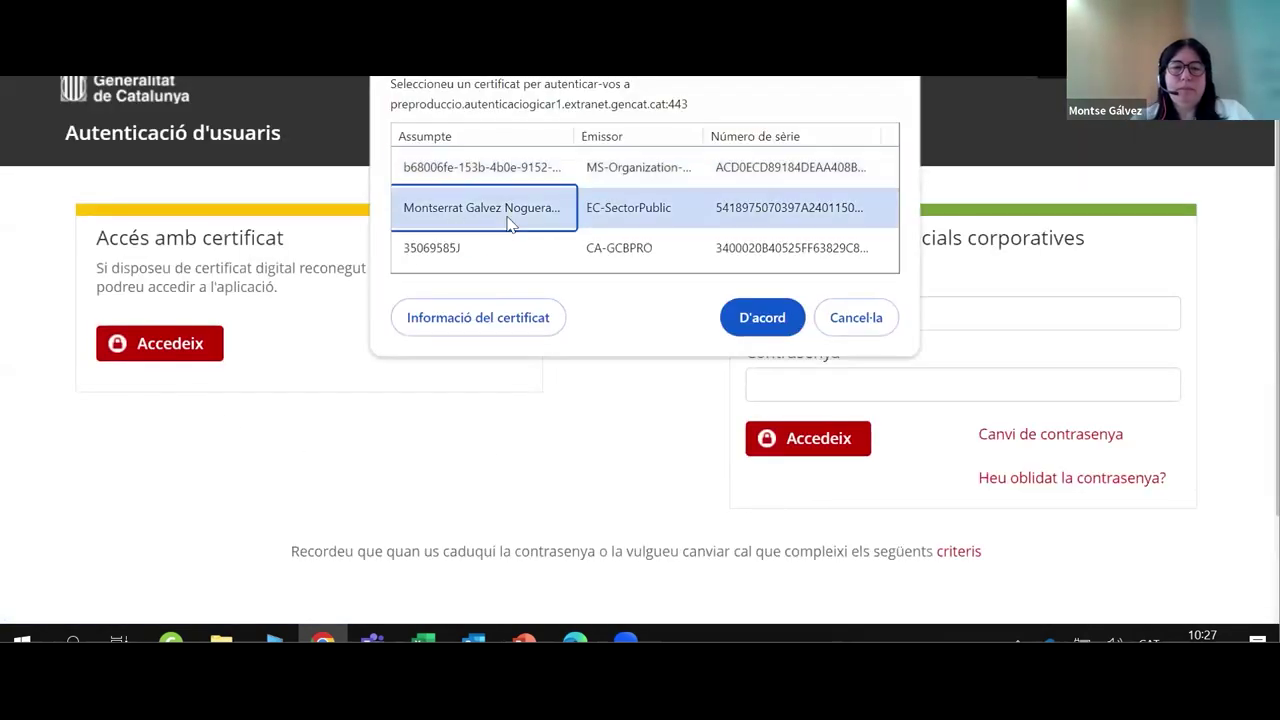
pyautogui.click(785, 333)
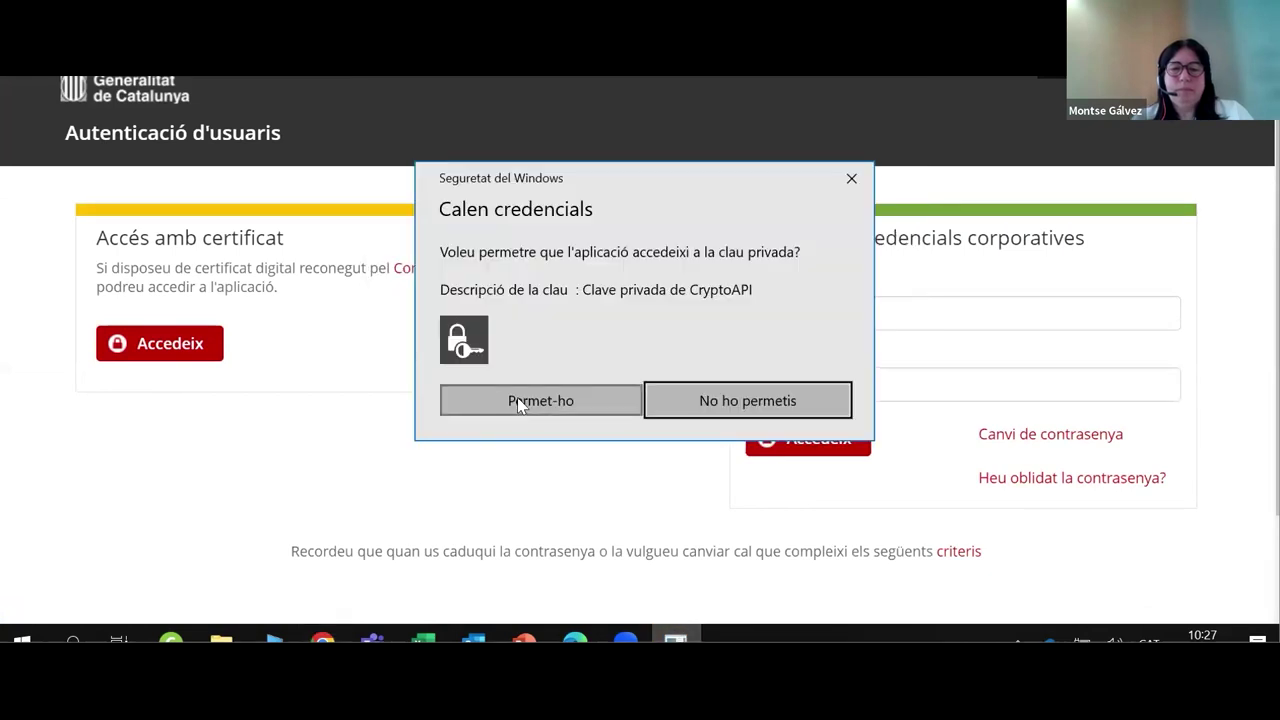
pyautogui.click(545, 405)
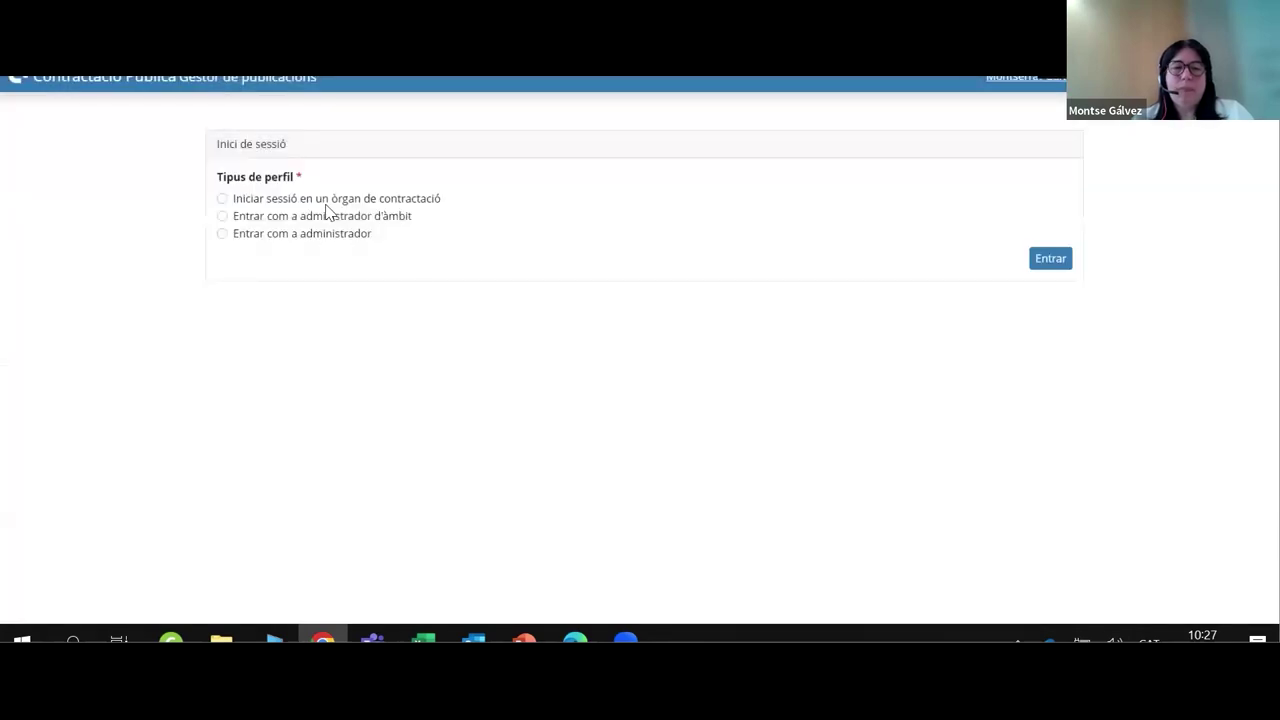
# Start a session in the contracting body Departament d'Economia i Hisenda with the Validador profile.
pyautogui.click(327, 203)
pyautogui.click(328, 286)
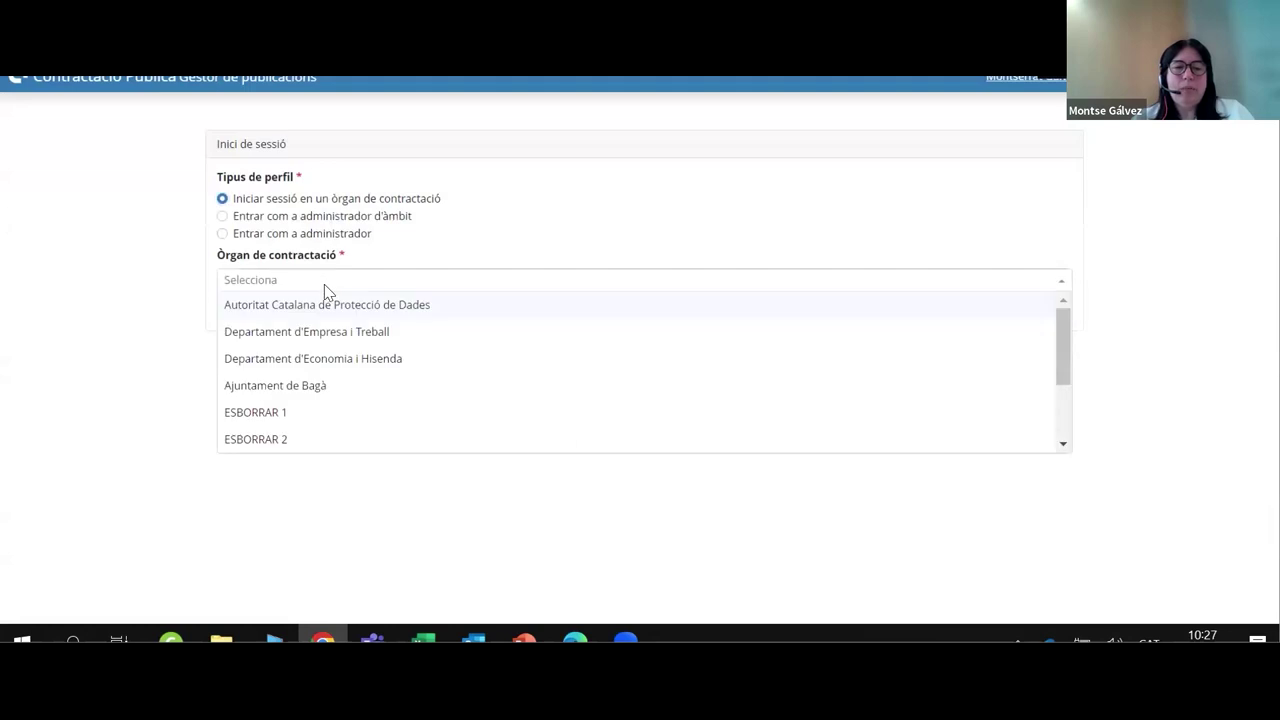
pyautogui.click(337, 360)
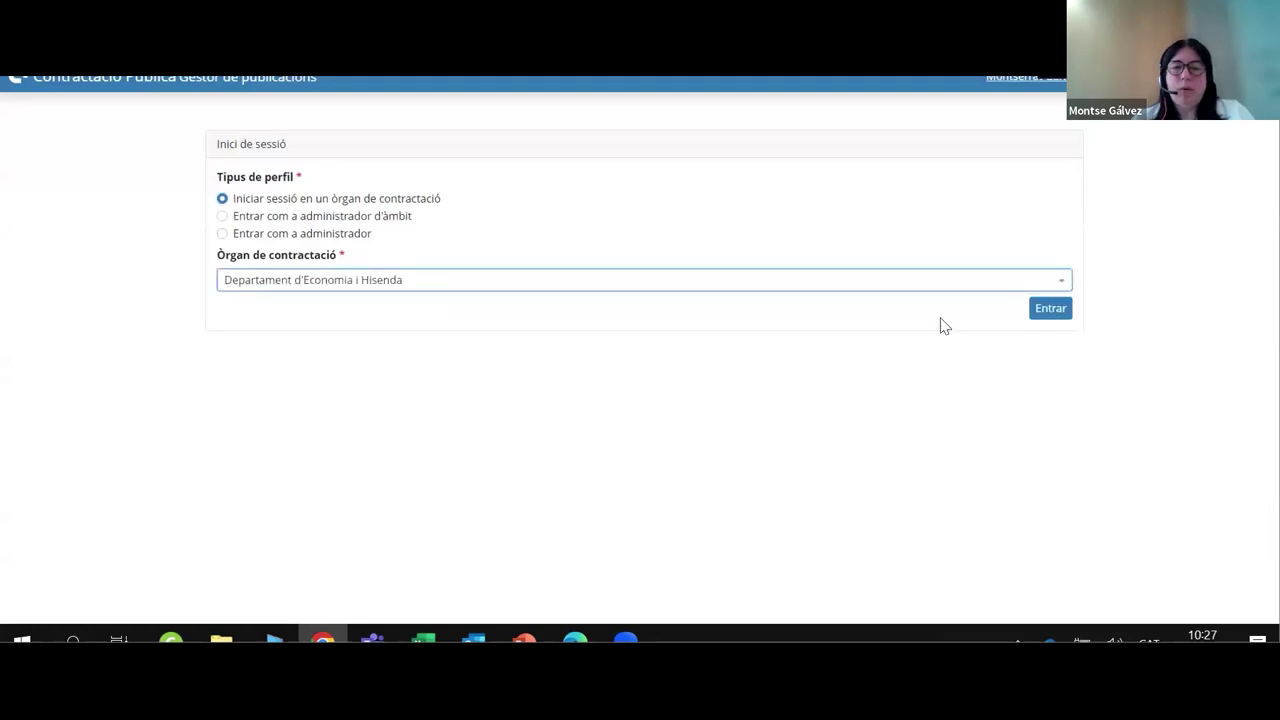
pyautogui.click(1050, 318)
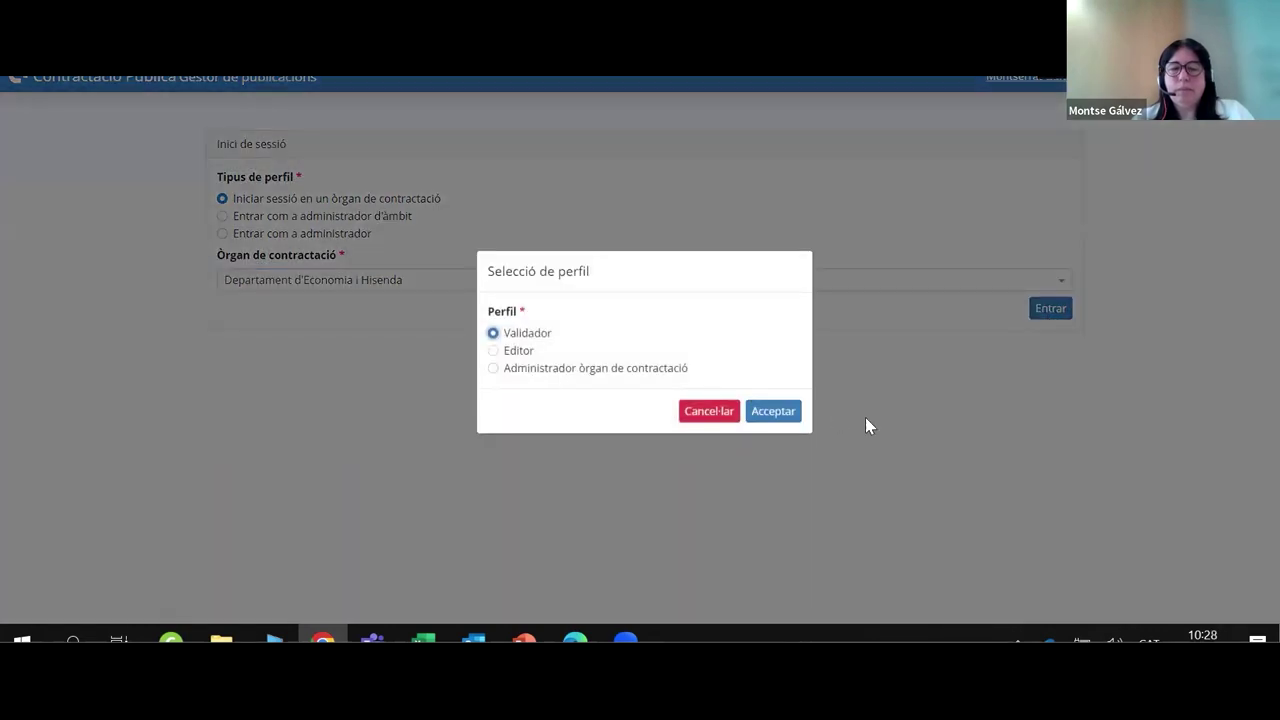
pyautogui.click(777, 415)
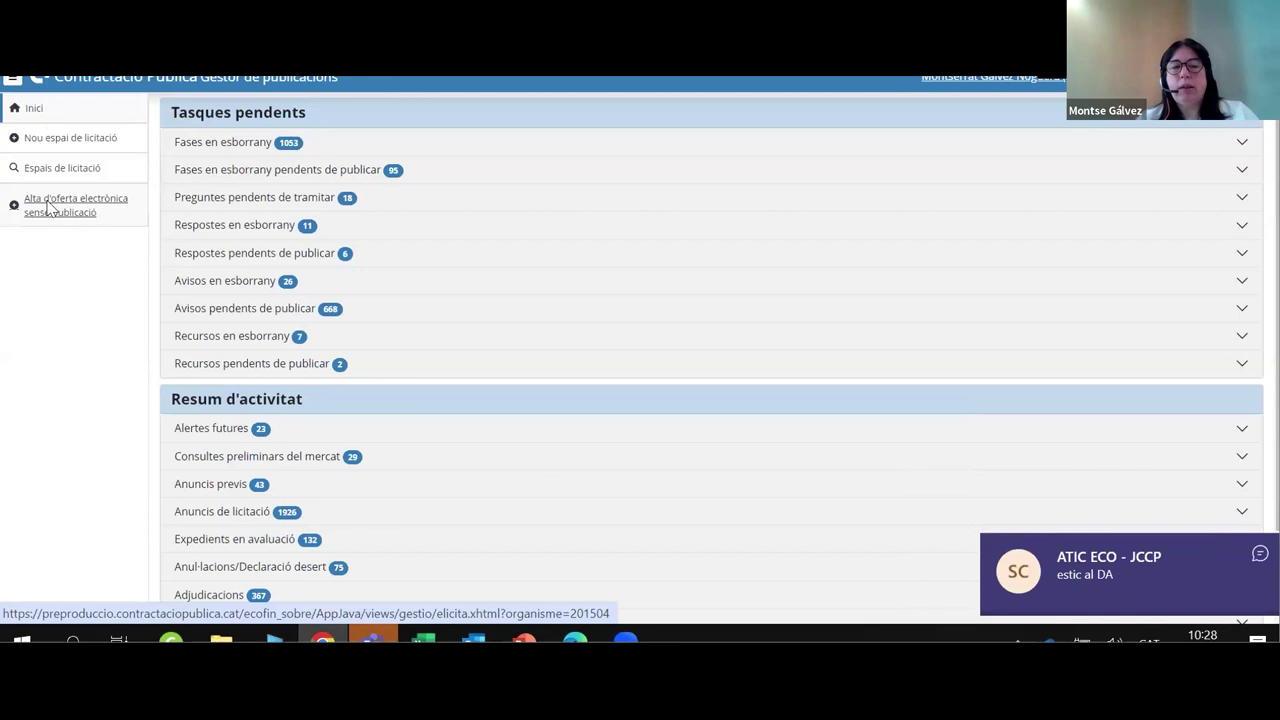
# Review the registration form for an electronic offer without publication and return to the home page.
pyautogui.click(49, 207)
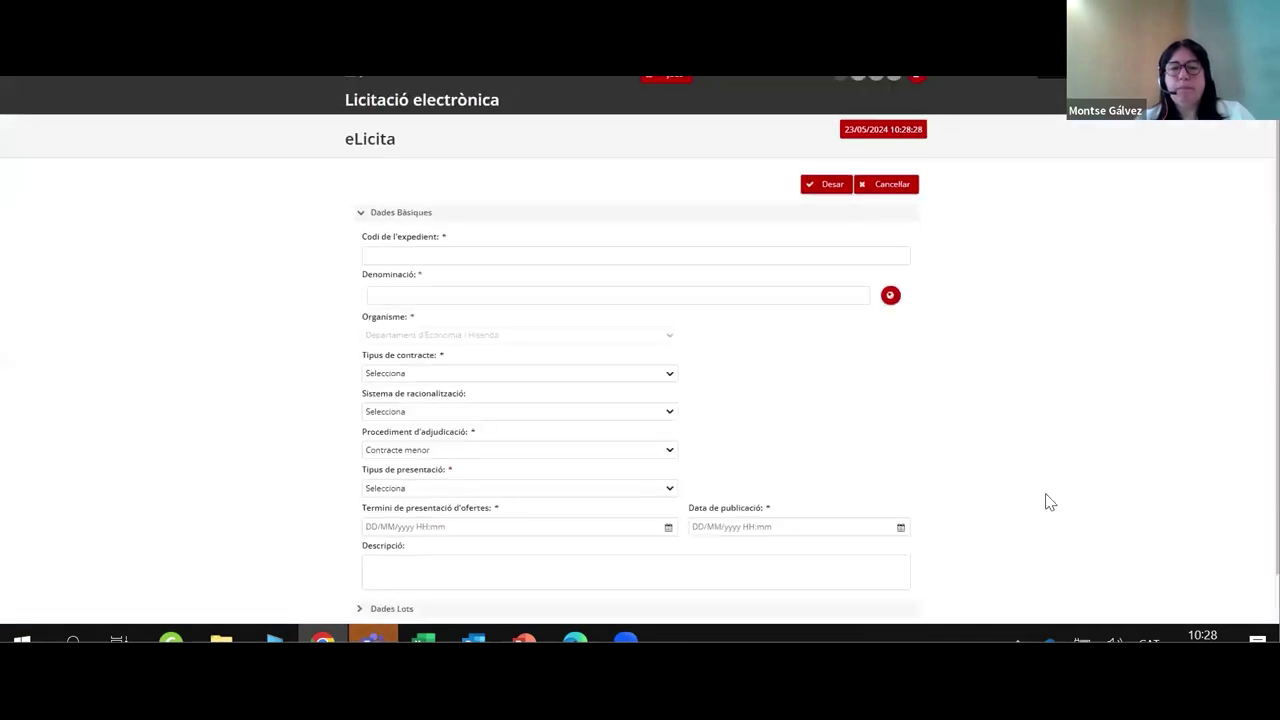
pyautogui.scroll(-1, 1034, 478)
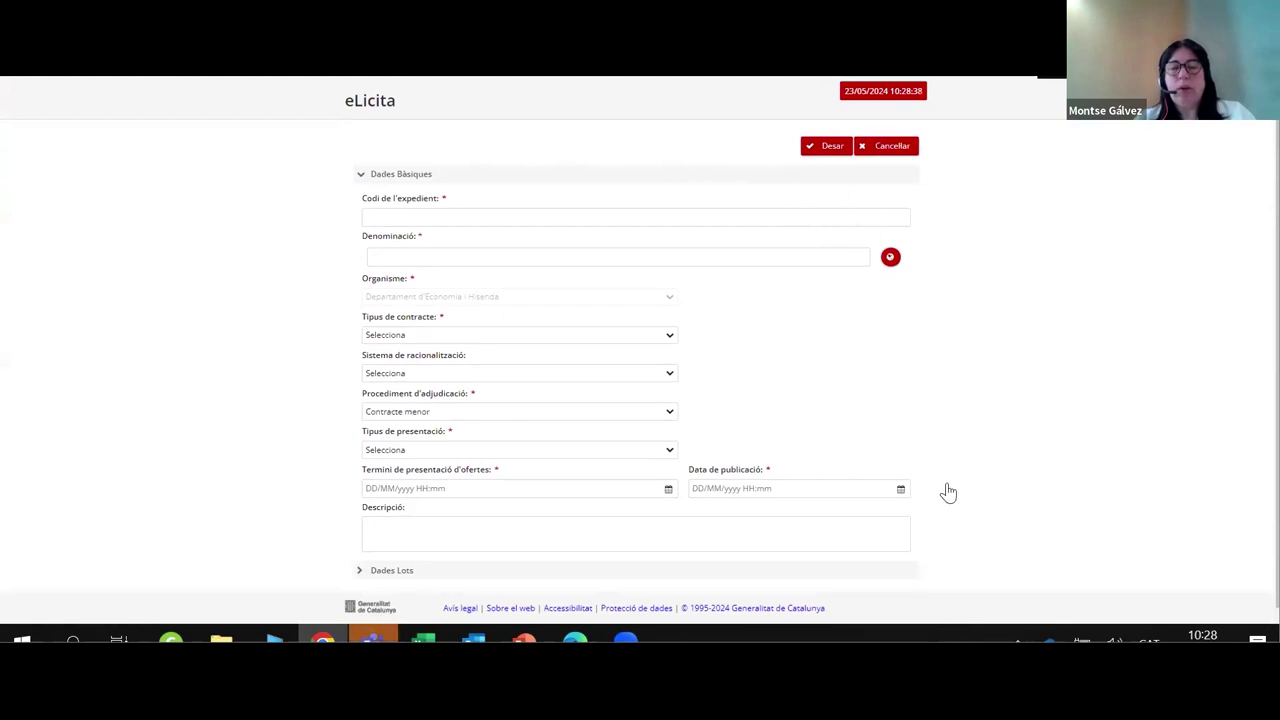
pyautogui.scroll(1, 948, 492)
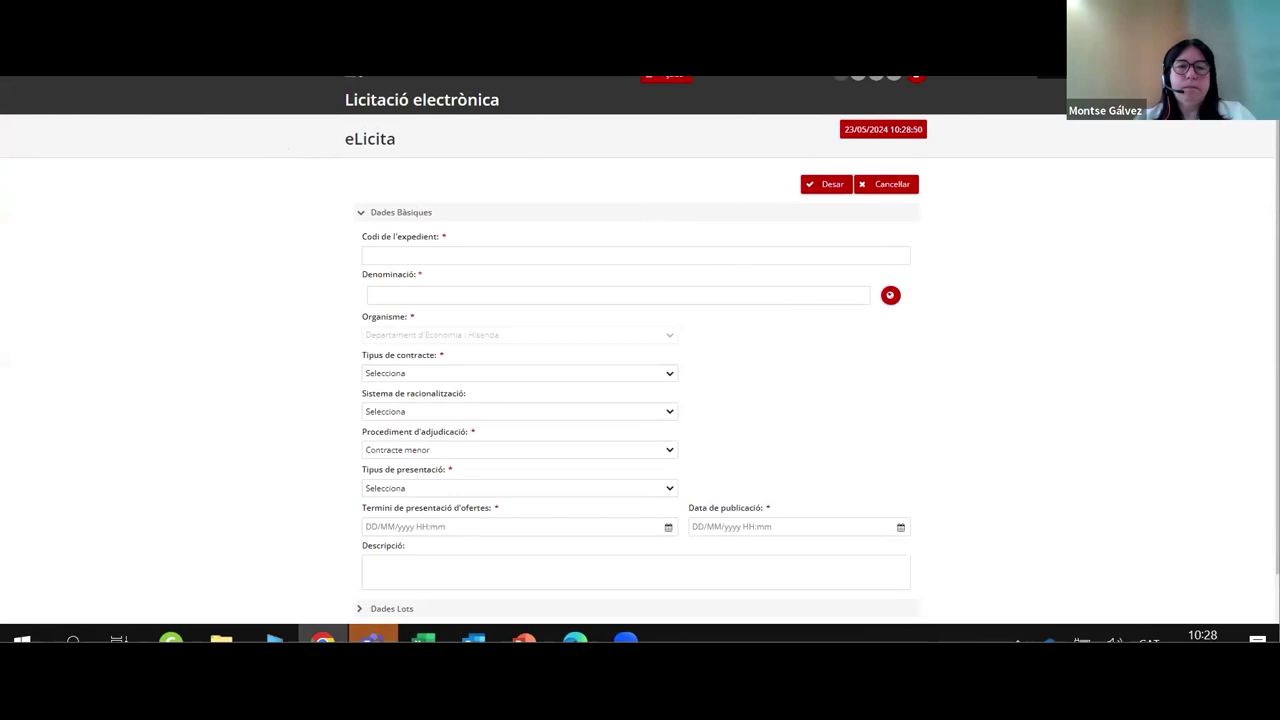
pyautogui.hotkey('alt', 'Left')
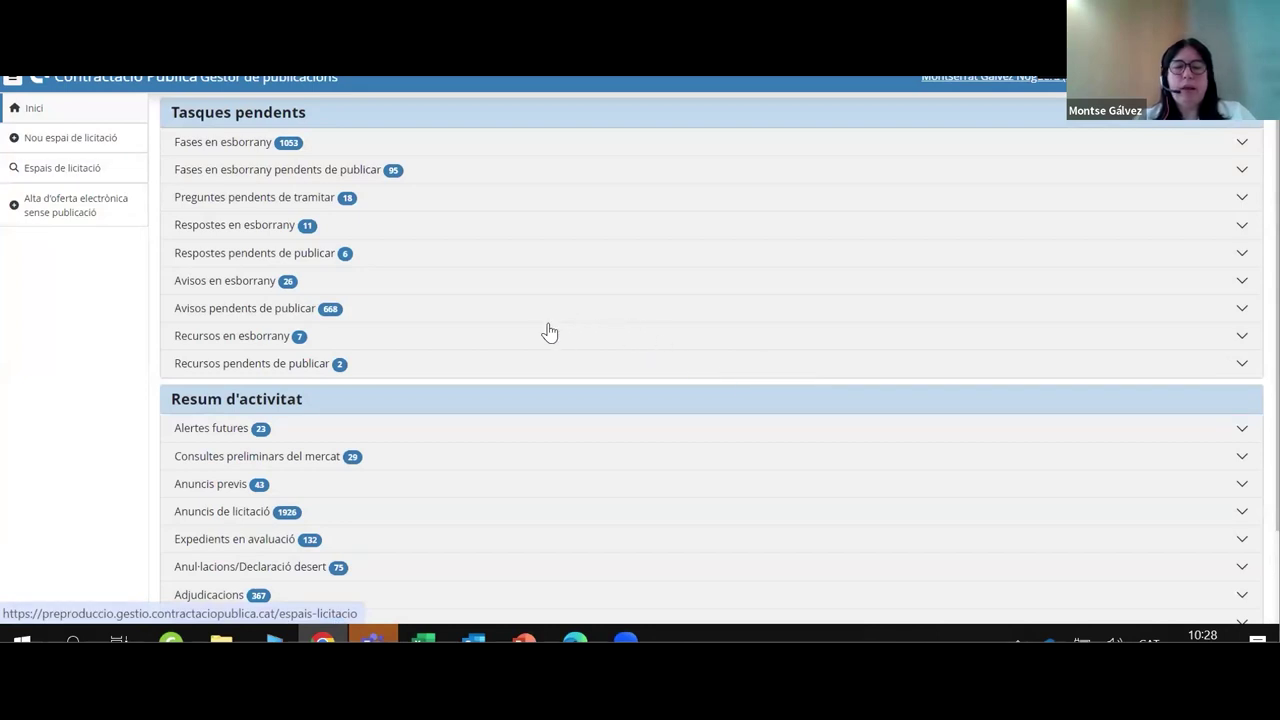
# Search the tender spaces for file code 3.6.
pyautogui.click(58, 142)
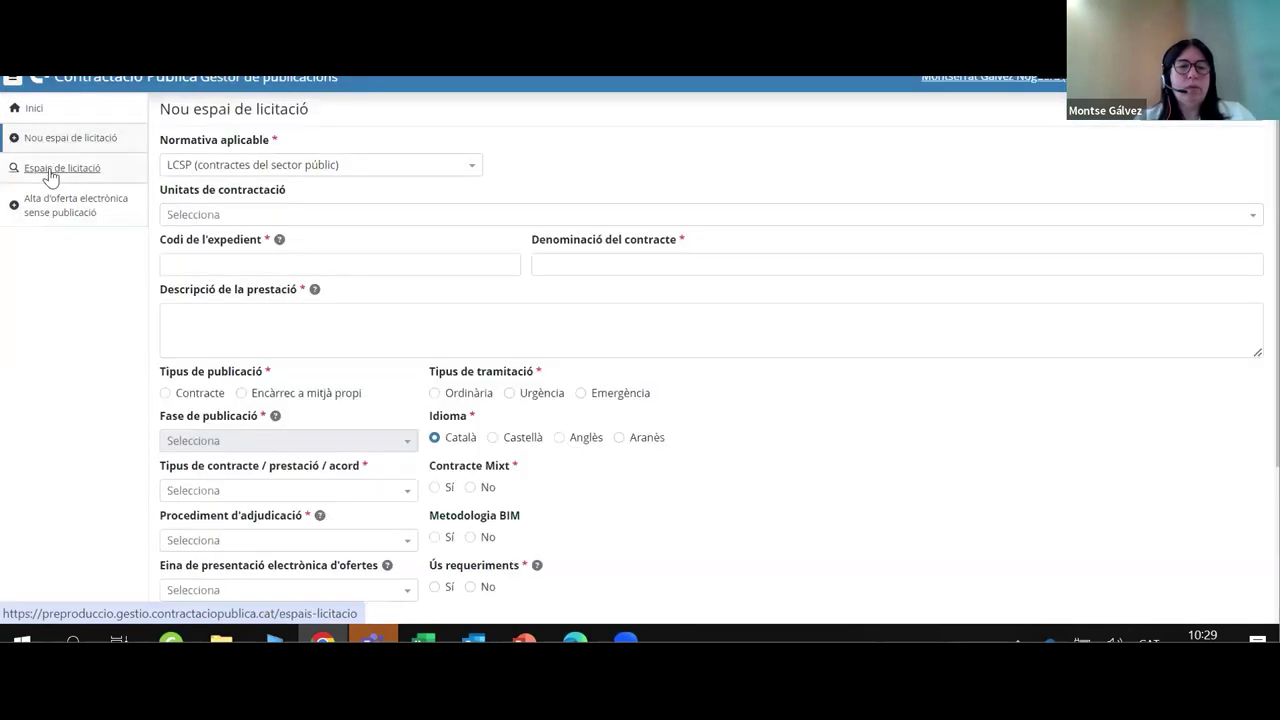
pyautogui.click(50, 172)
pyautogui.click(495, 195)
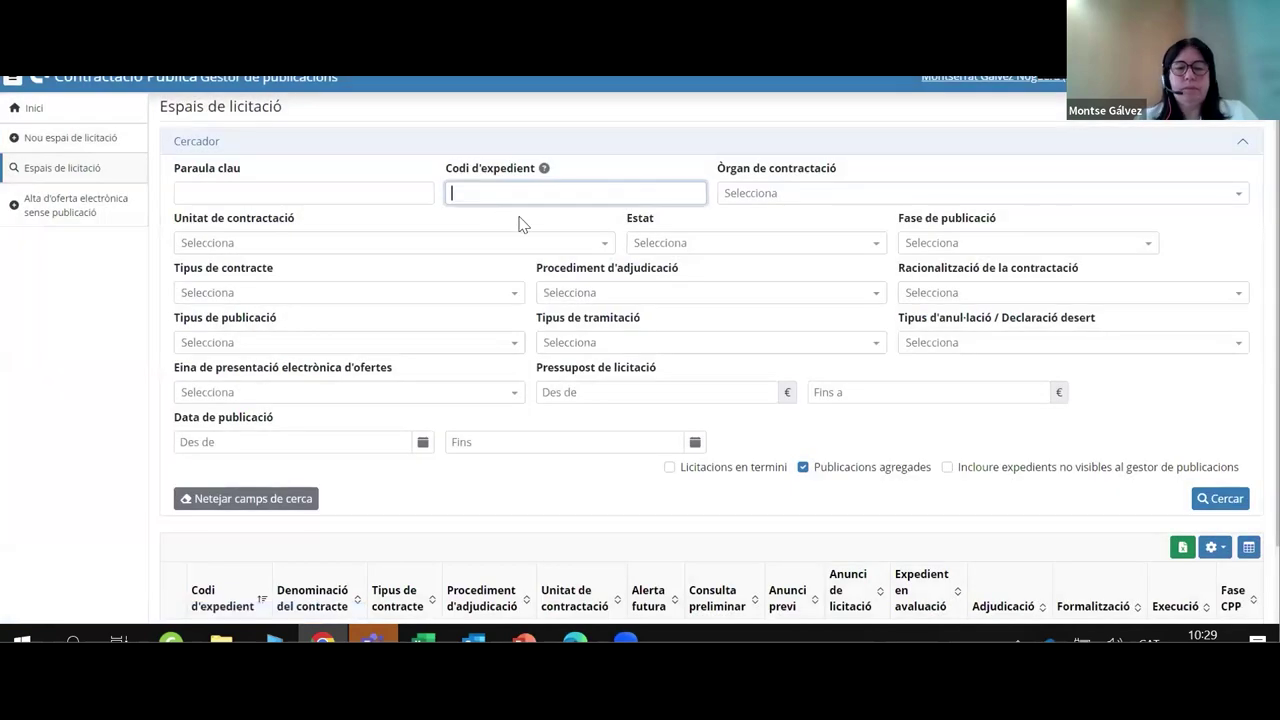
pyautogui.write('3.6')
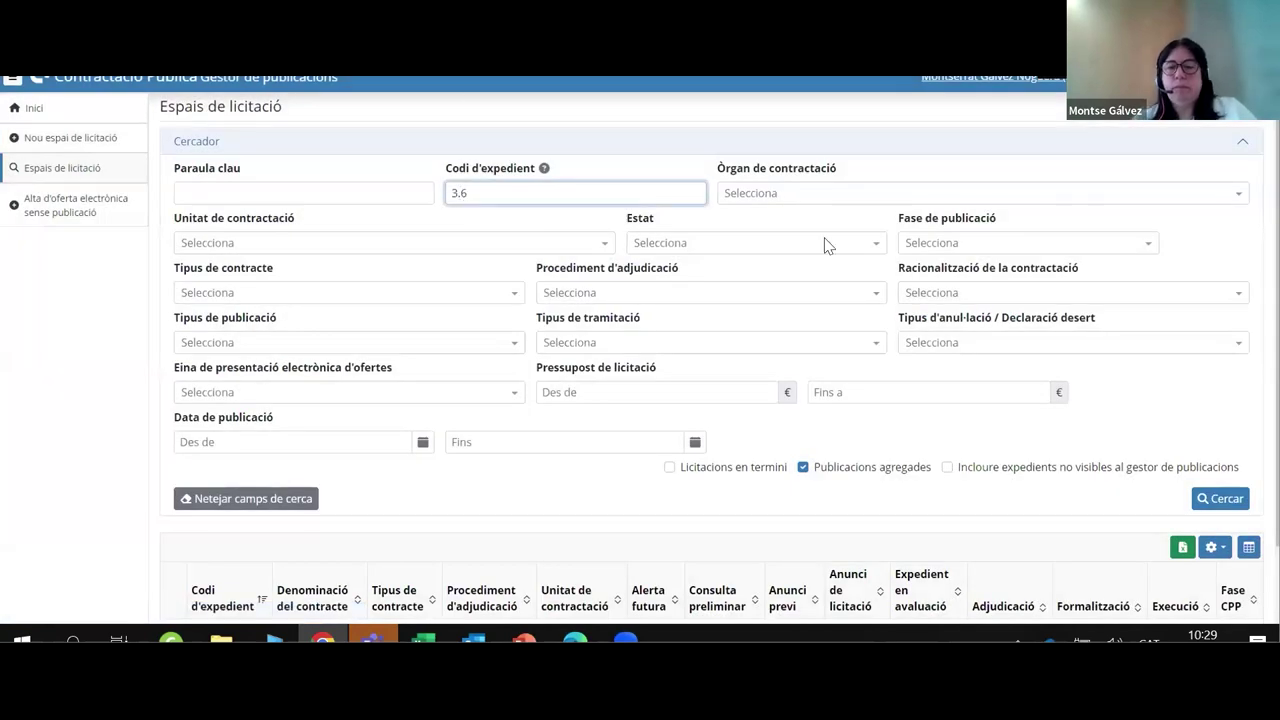
pyautogui.click(1220, 498)
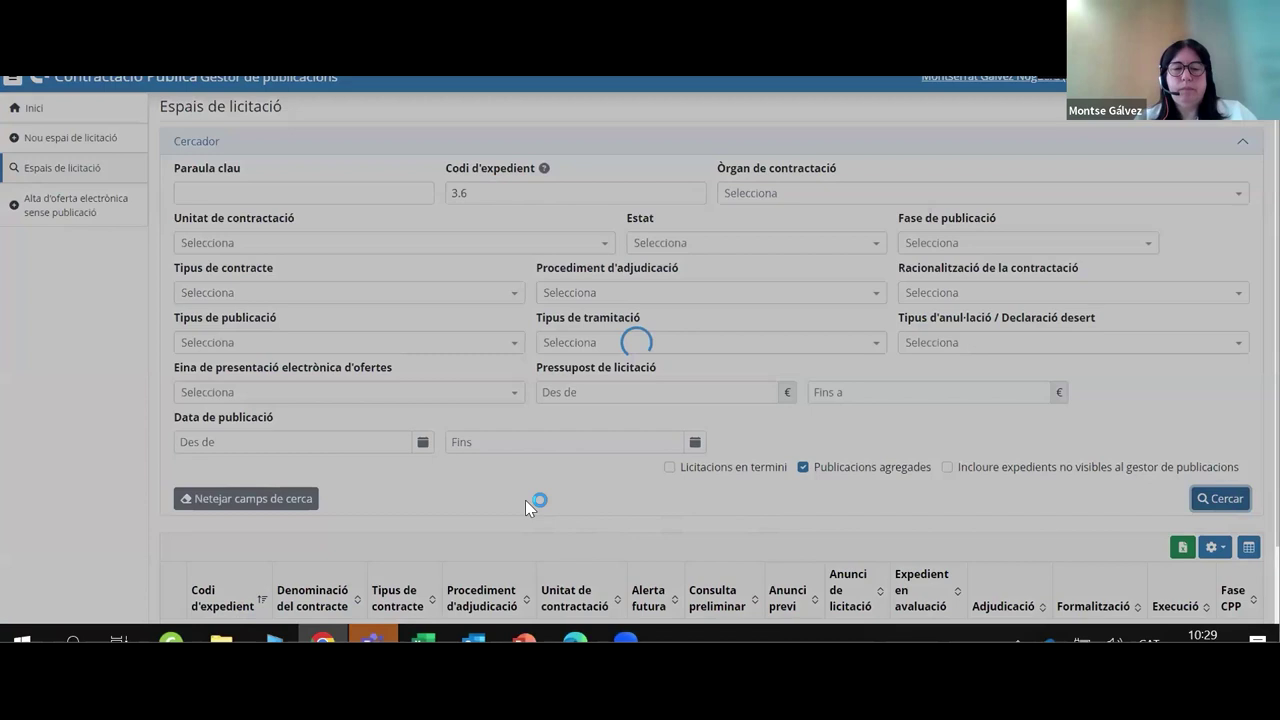
# Open the MGN-estructura criteris versió 3.6 file from the results and view its specific data.
pyautogui.scroll(-2, 508, 494)
pyautogui.scroll(-3, 490, 492)
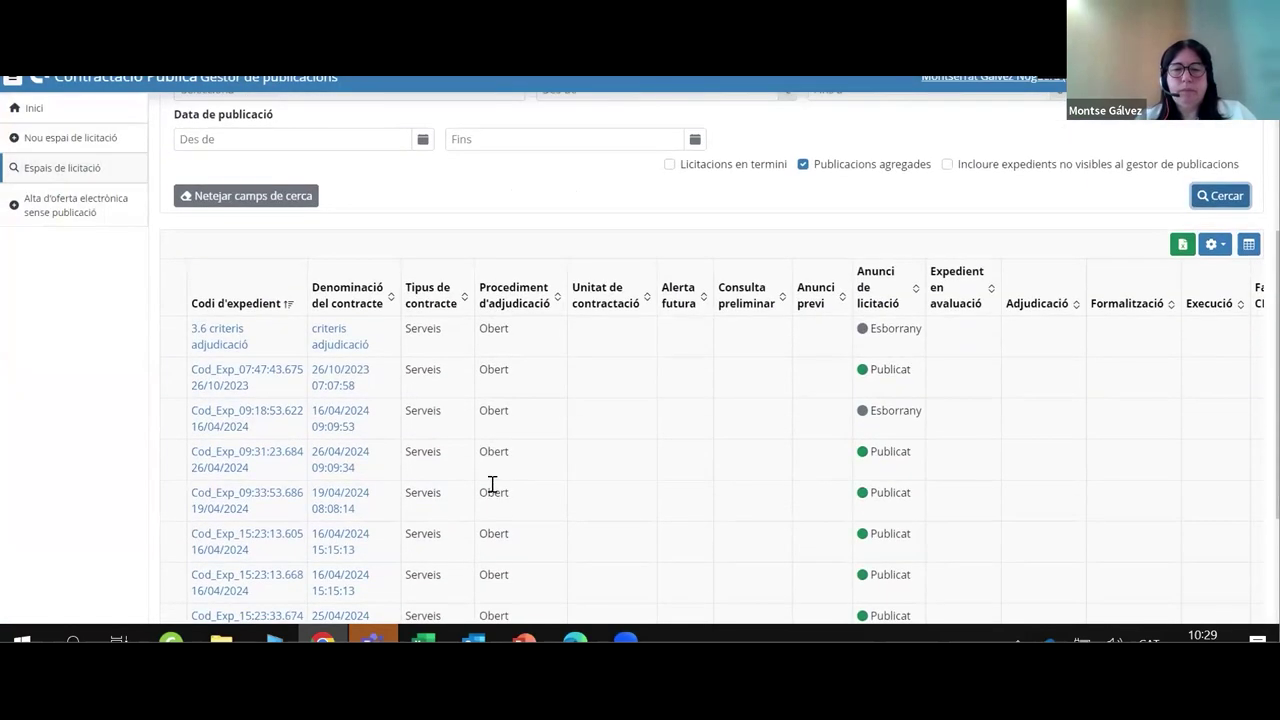
pyautogui.click(216, 532)
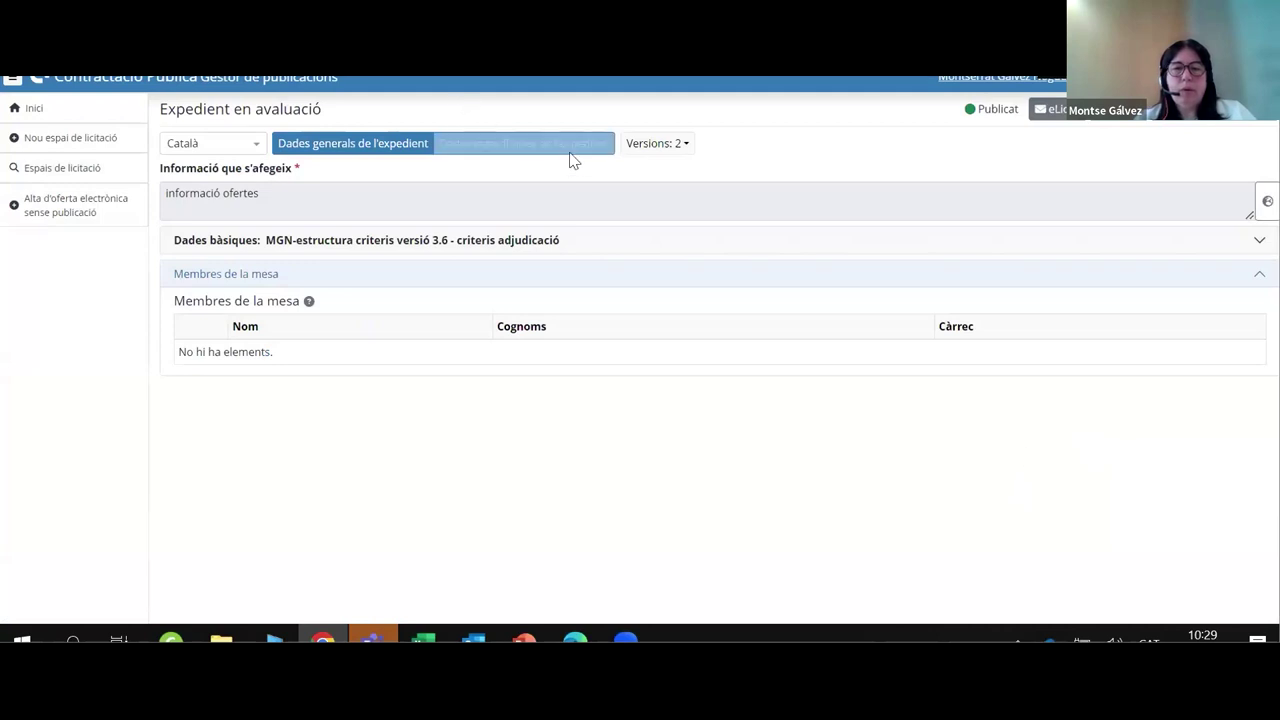
pyautogui.click(537, 149)
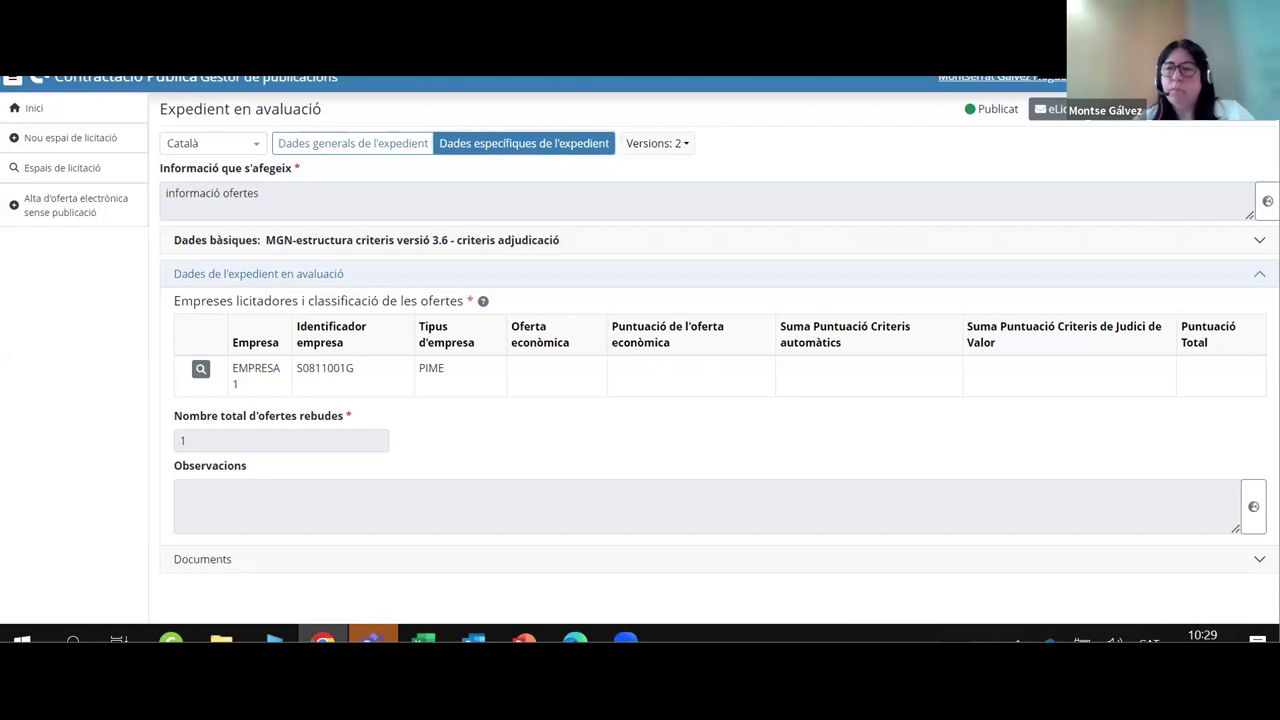
# Try to change the file's publication phase to Adjudicació, retry the change, and dismiss the phase change.
pyautogui.click(1052, 109)
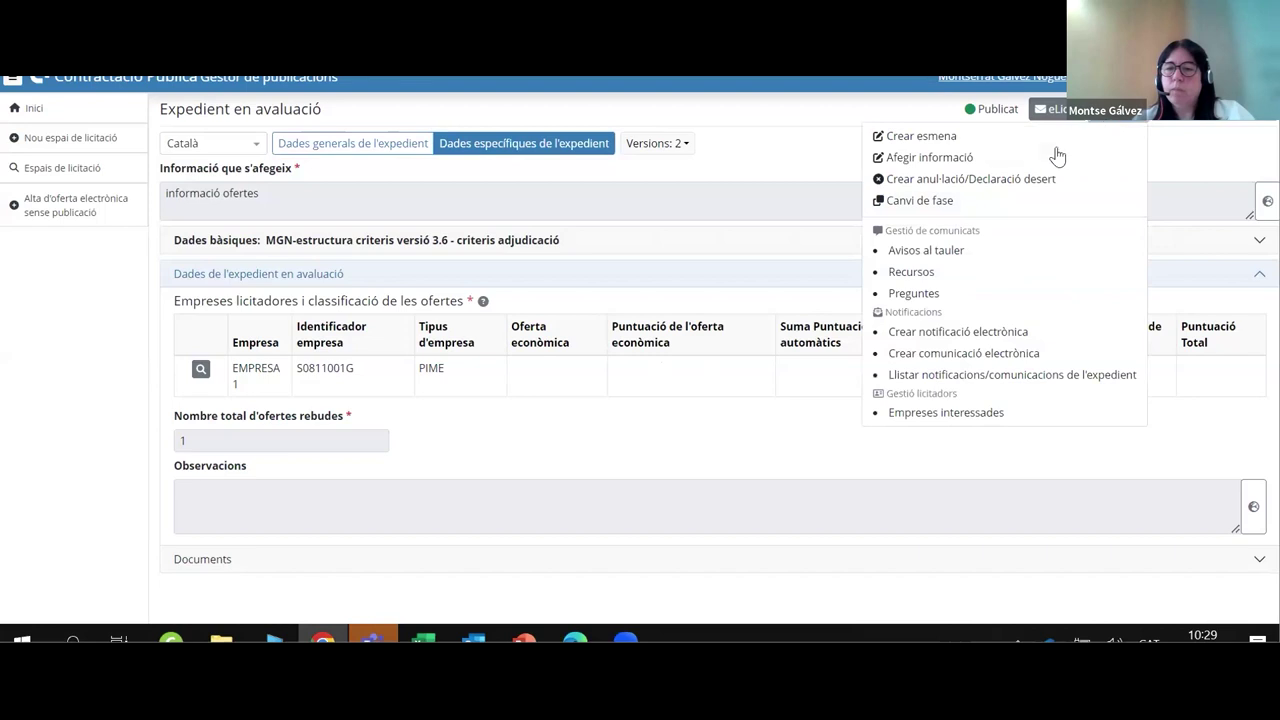
pyautogui.click(1016, 202)
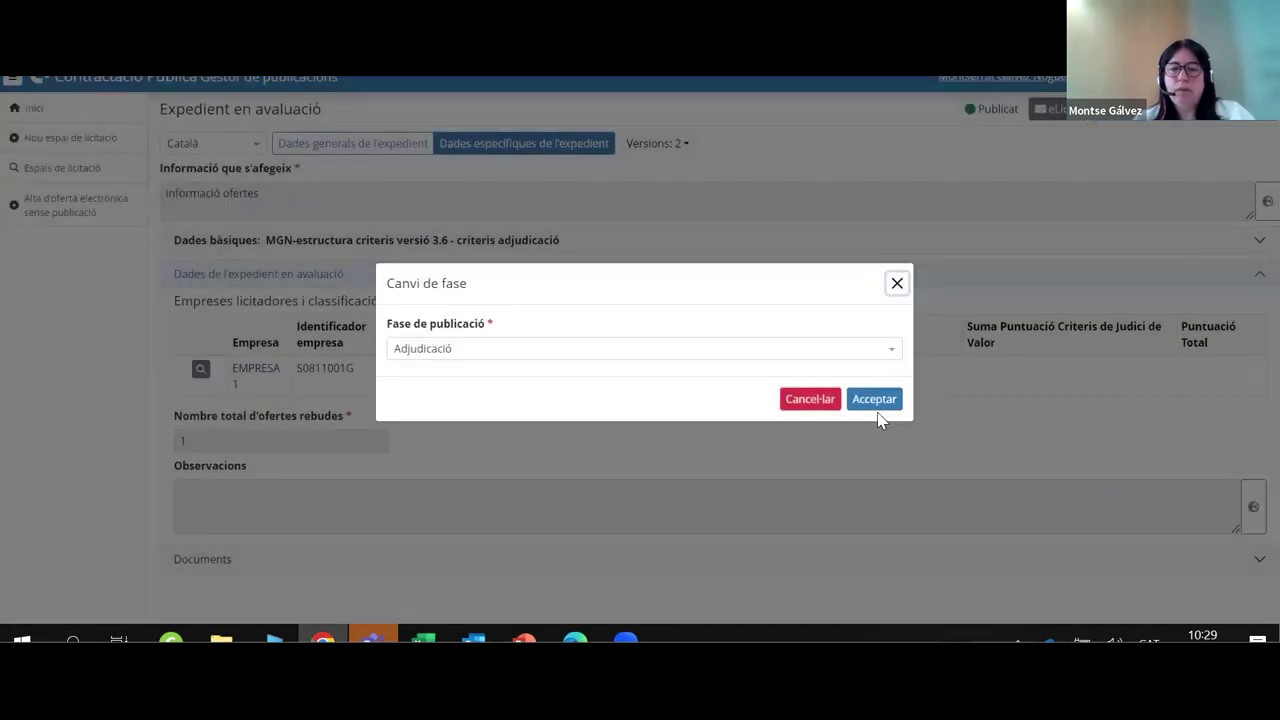
pyautogui.click(880, 401)
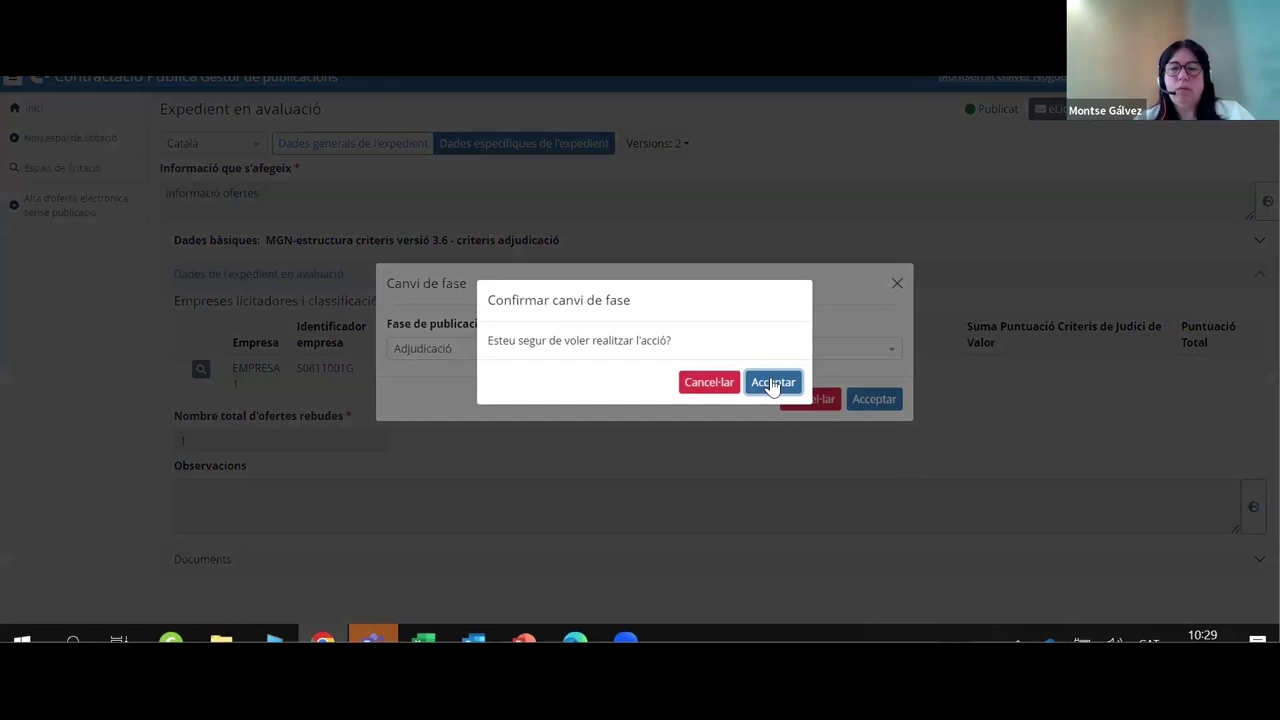
pyautogui.click(772, 384)
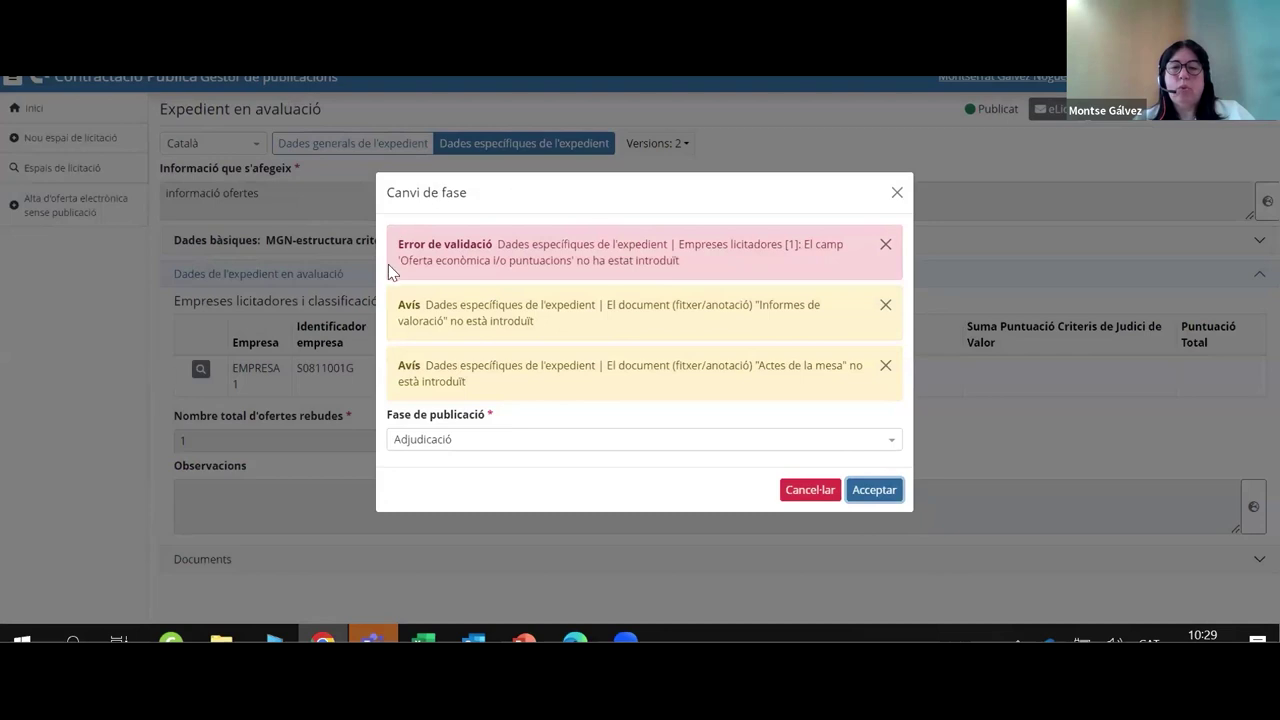
pyautogui.click(874, 490)
pyautogui.click(772, 384)
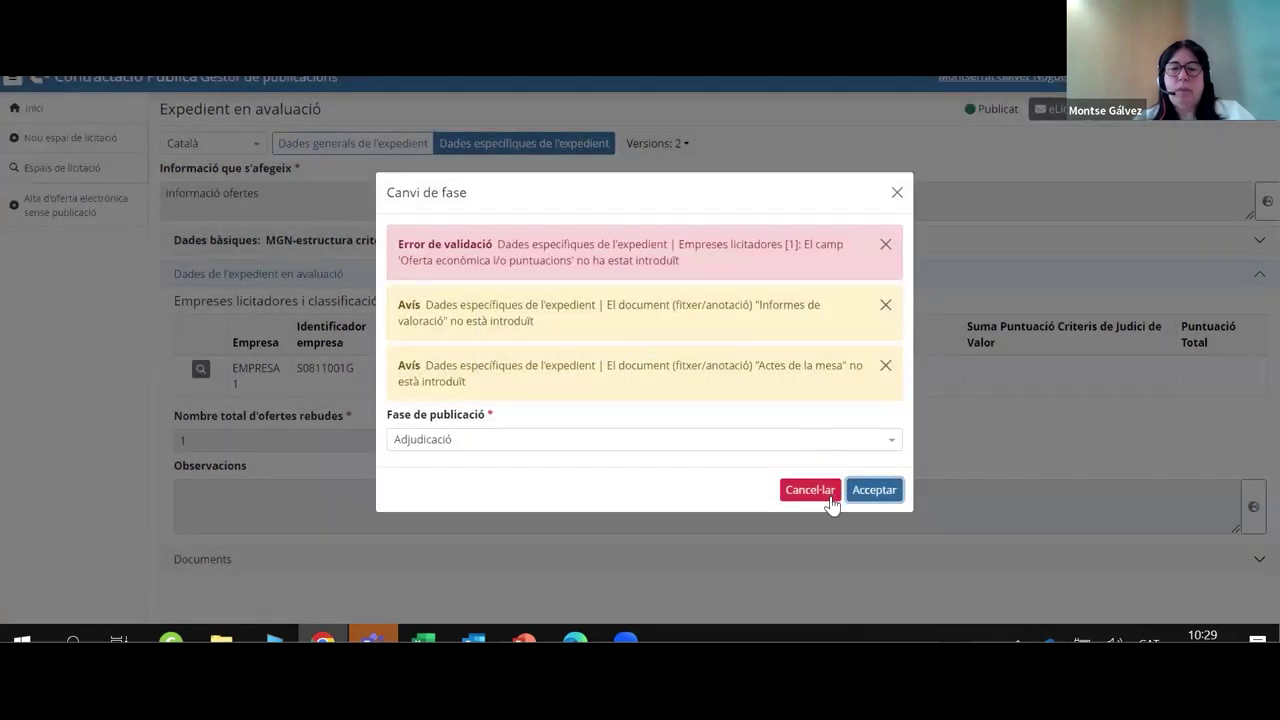
pyautogui.click(815, 492)
# View the bidder details of EMPRESA 1 and close them.
pyautogui.click(200, 369)
pyautogui.click(995, 576)
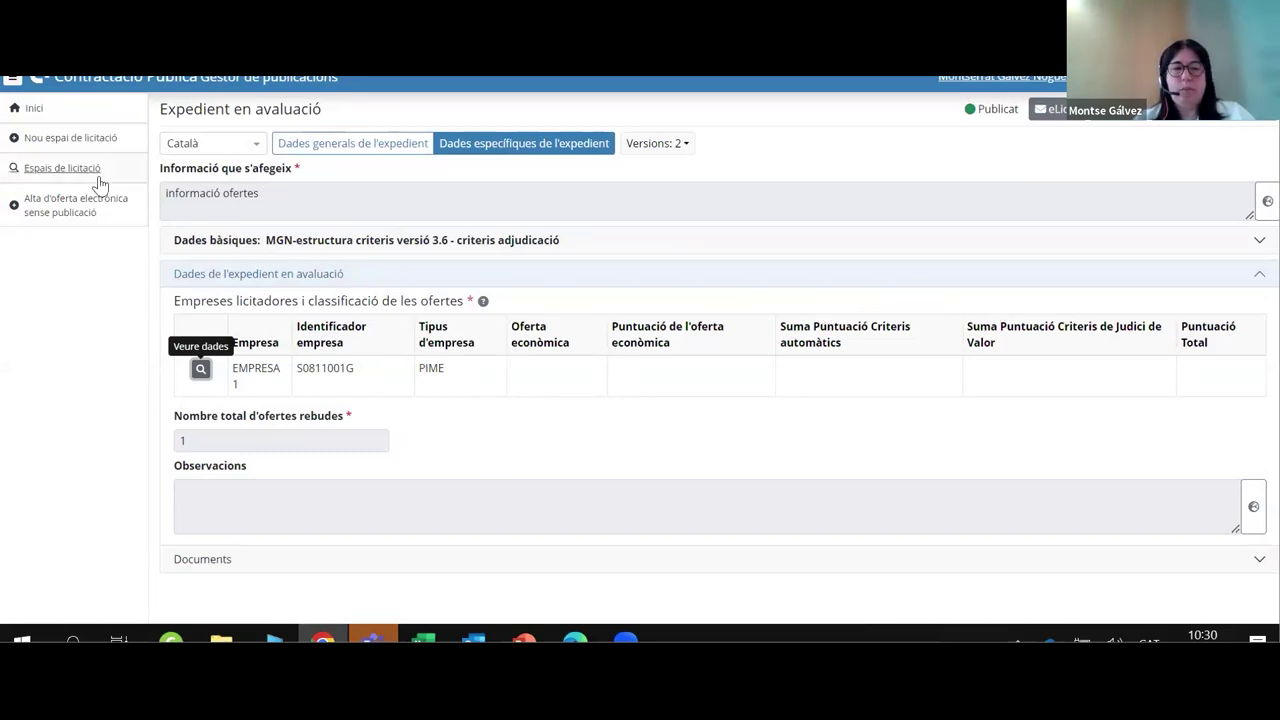
# Repeat the tender space search for code 3.6 and open the draft tender notice "3.6 criteris adjudicació".
pyautogui.click(62, 164)
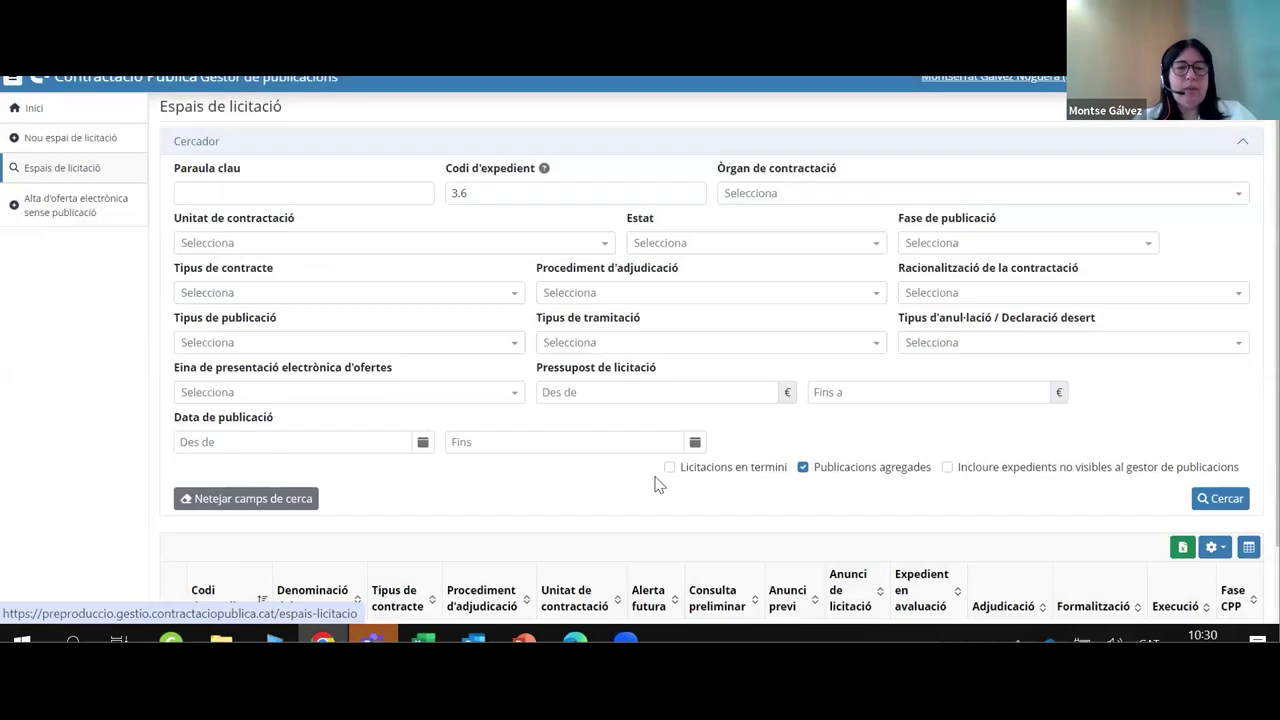
pyautogui.scroll(-1, 555, 438)
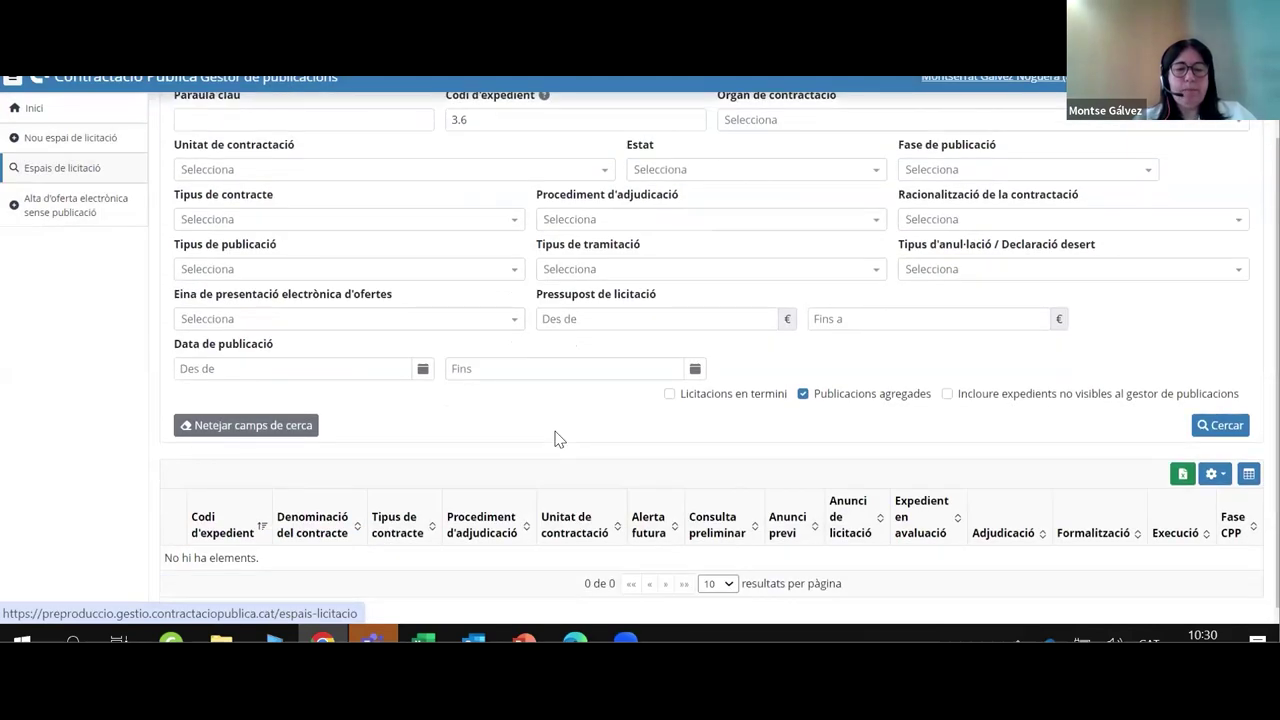
pyautogui.scroll(1, 560, 432)
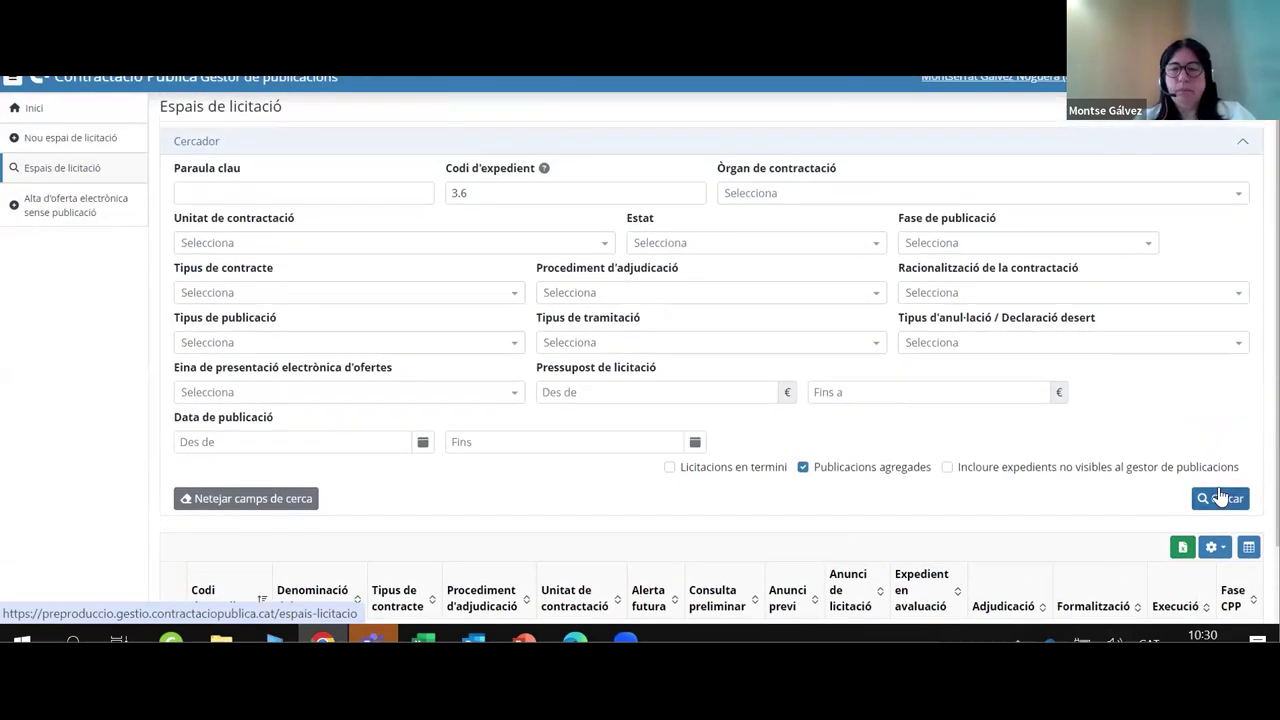
pyautogui.click(1220, 497)
pyautogui.scroll(-4, 798, 427)
pyautogui.scroll(-1, 798, 427)
pyautogui.click(310, 284)
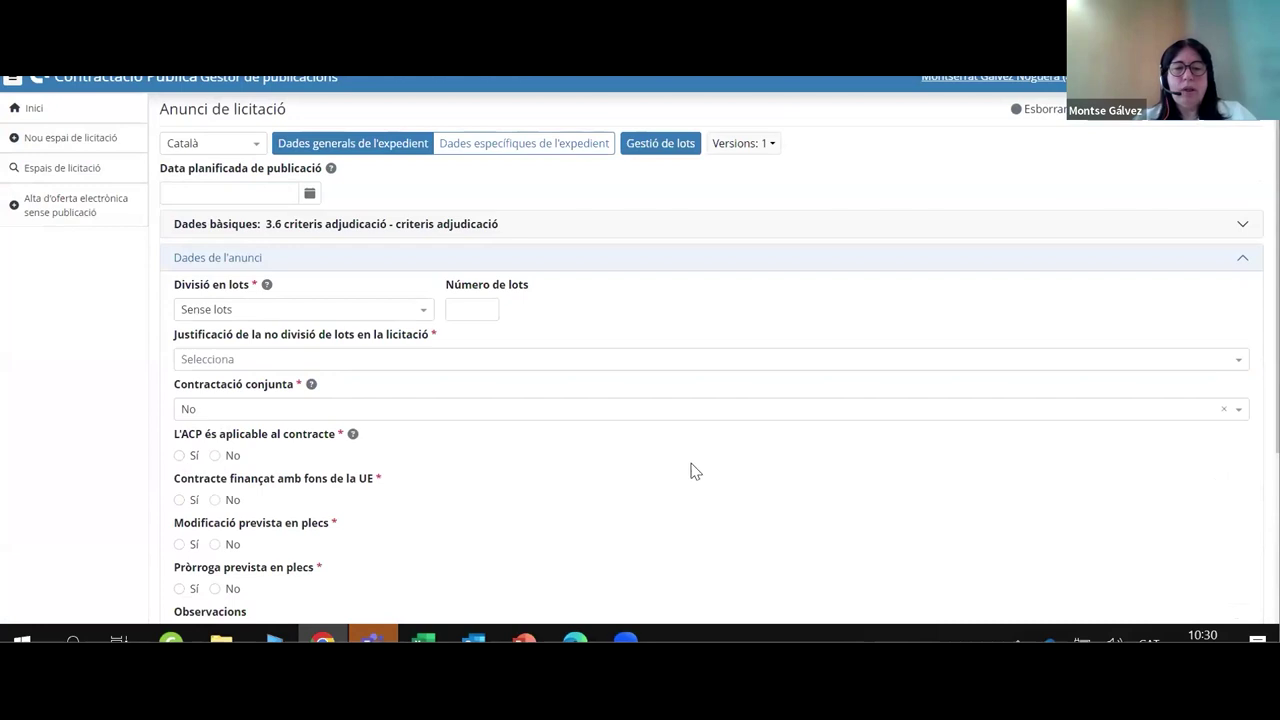
# Display the award criteria within the specific data of the draft tender notice.
pyautogui.click(528, 143)
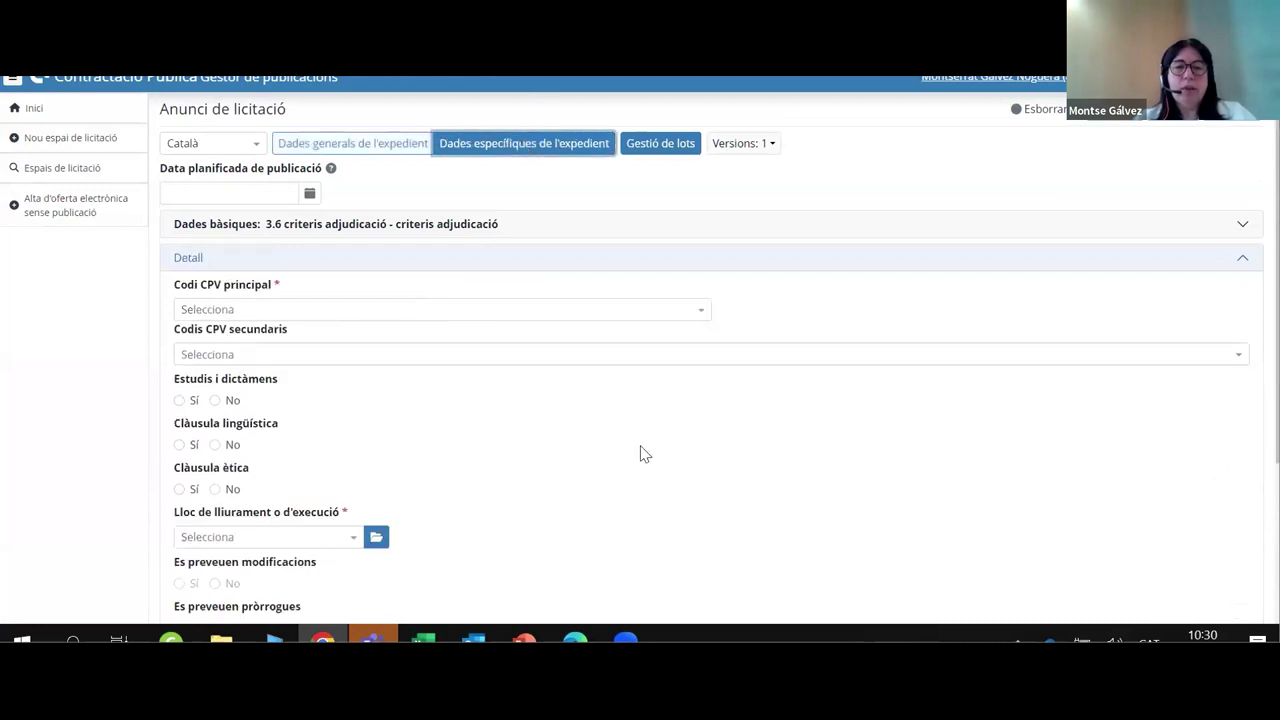
pyautogui.scroll(-2, 632, 432)
pyautogui.scroll(-1, 632, 432)
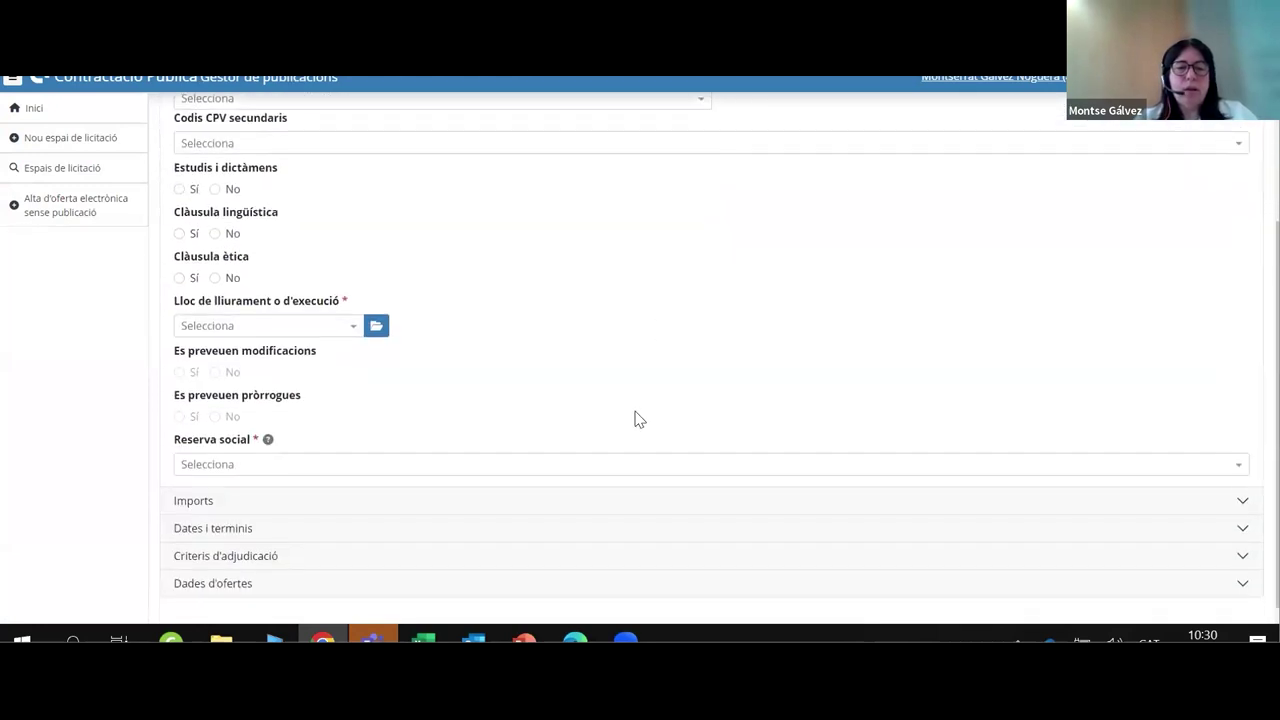
pyautogui.click(260, 563)
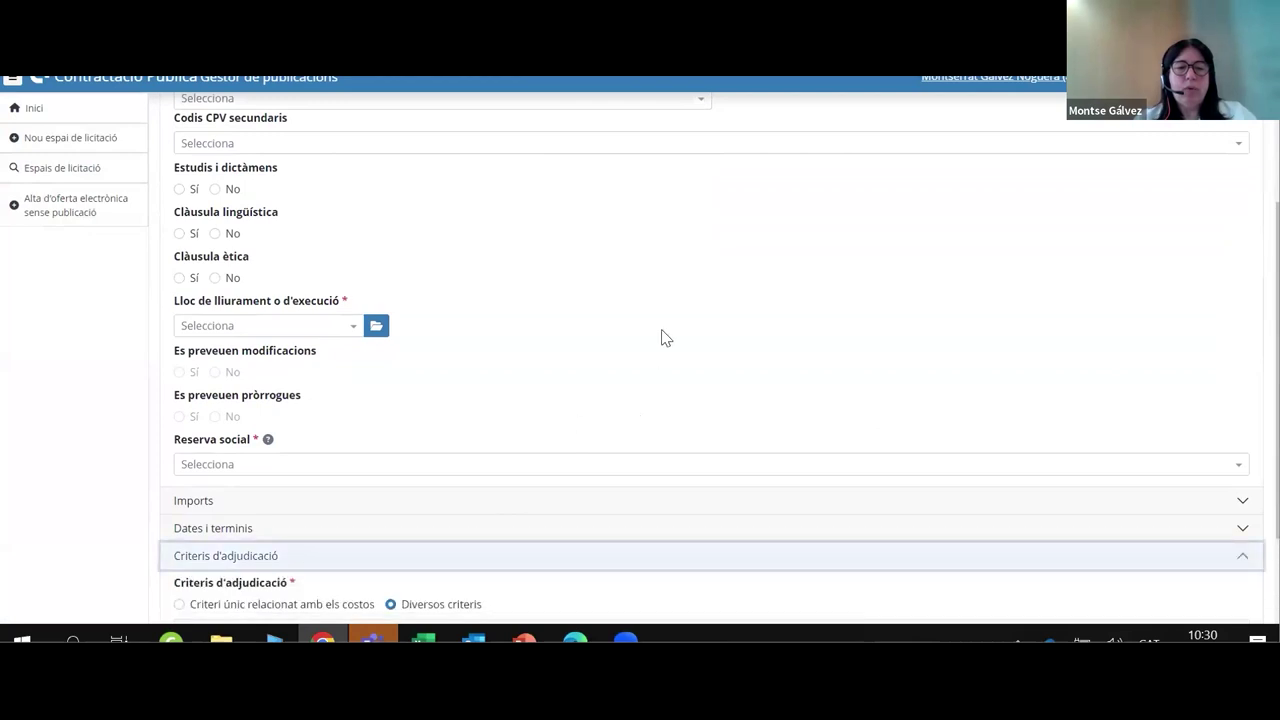
pyautogui.scroll(-2, 660, 338)
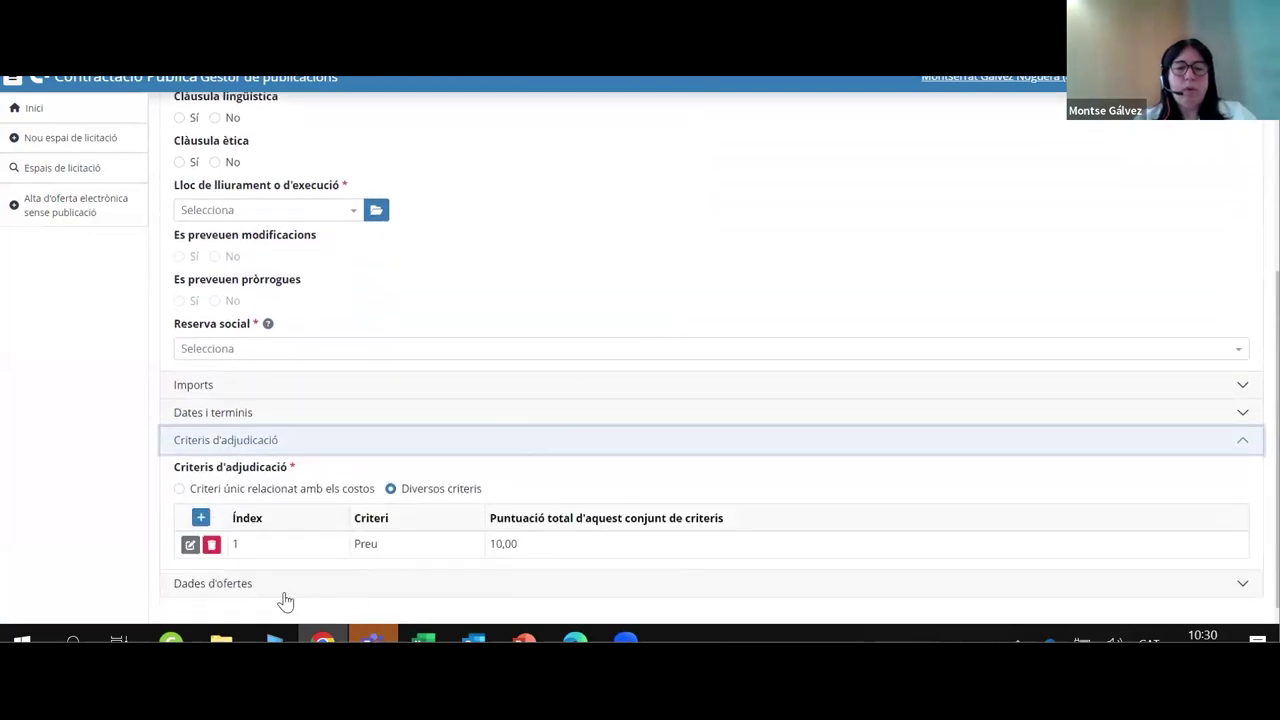
# Open the Preu award criterion, try the automatic valuation and value-judgement criterion types, reselect Preu, and cancel the edit.
pyautogui.click(190, 545)
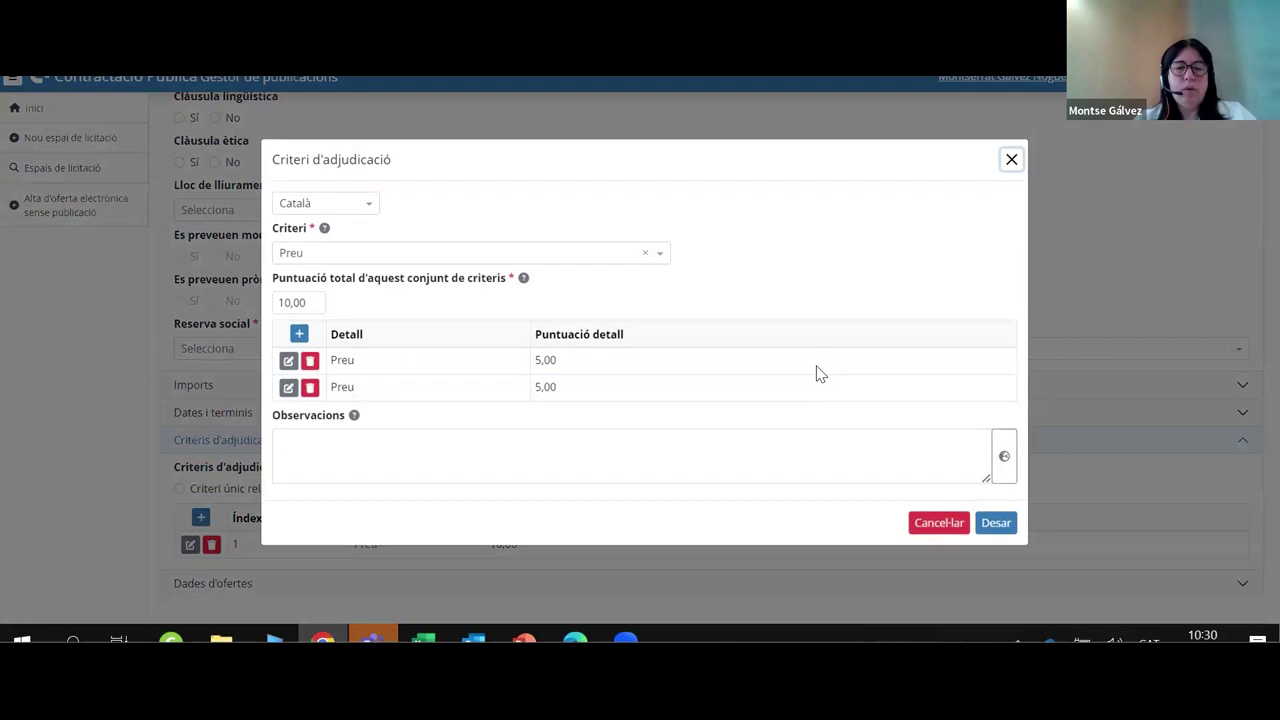
pyautogui.click(657, 257)
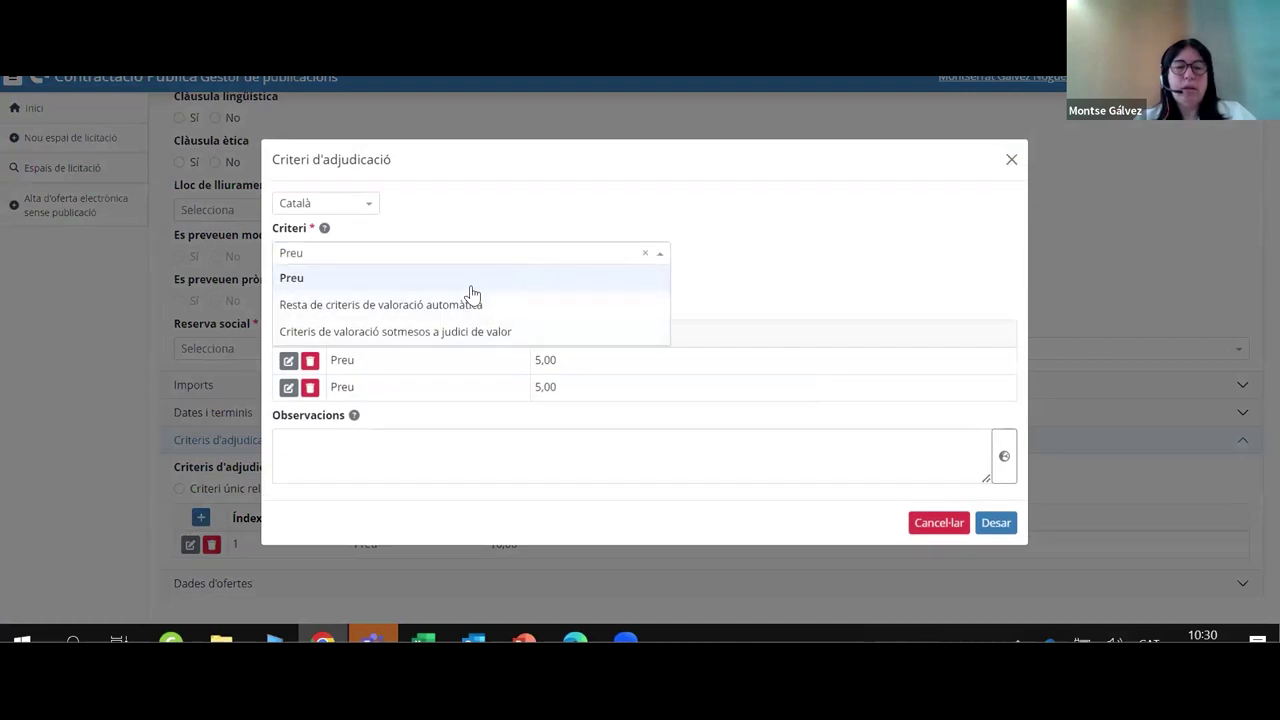
pyautogui.click(289, 284)
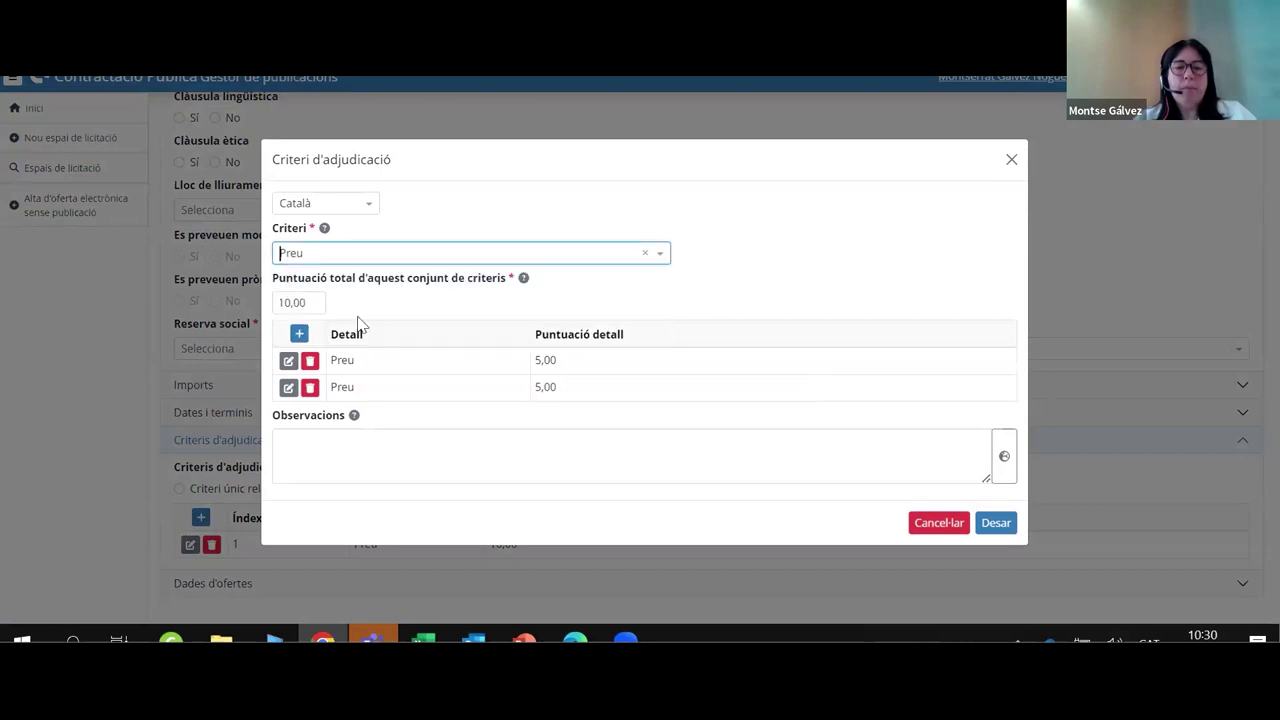
pyautogui.click(658, 258)
pyautogui.click(421, 312)
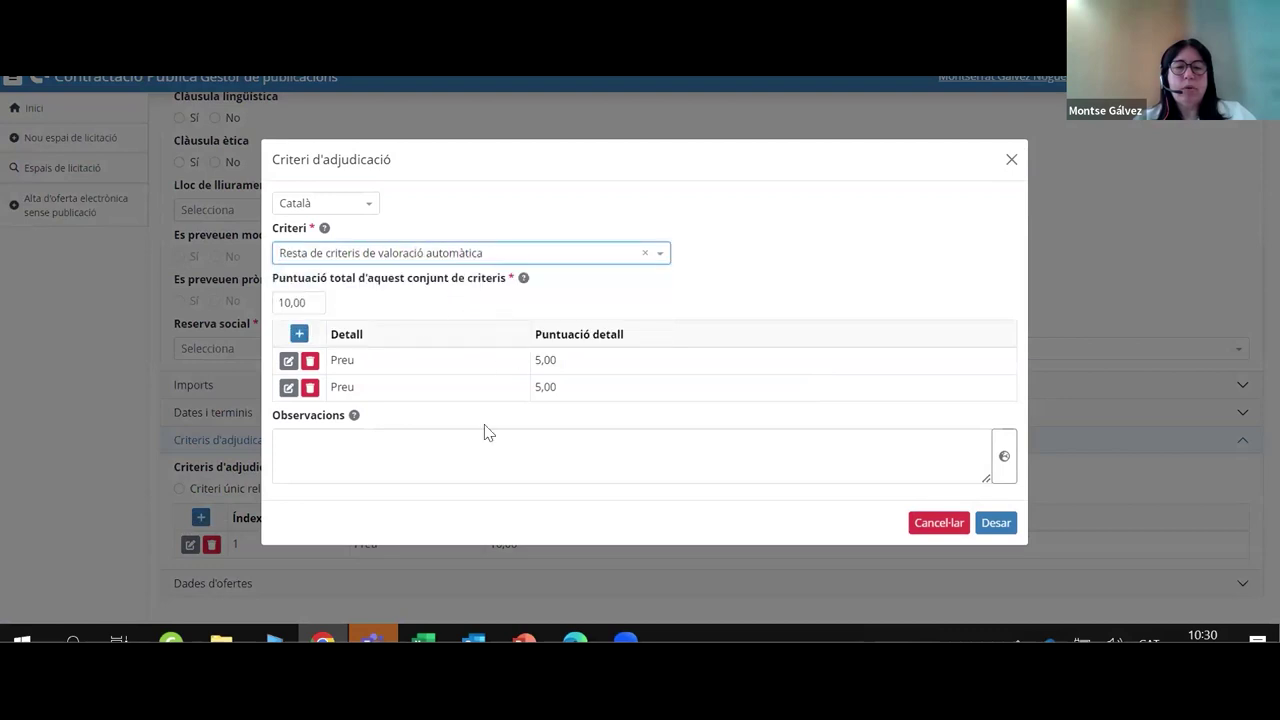
pyautogui.click(661, 258)
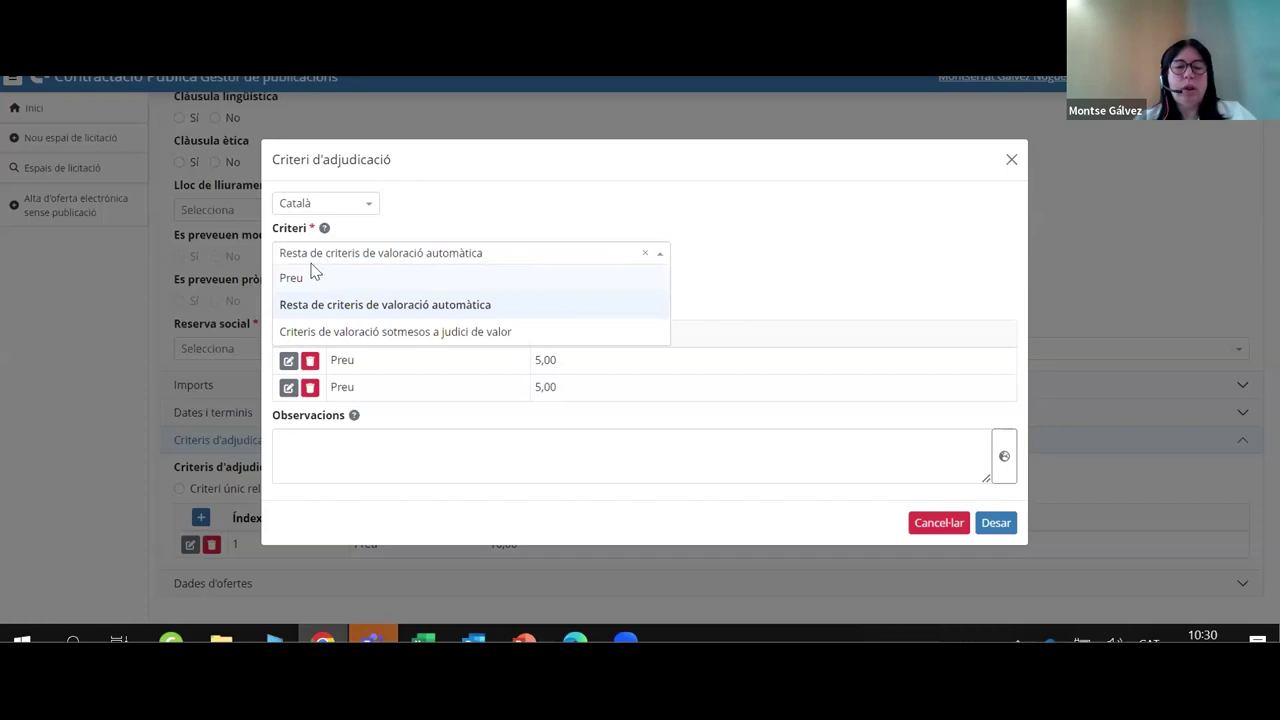
pyautogui.click(387, 338)
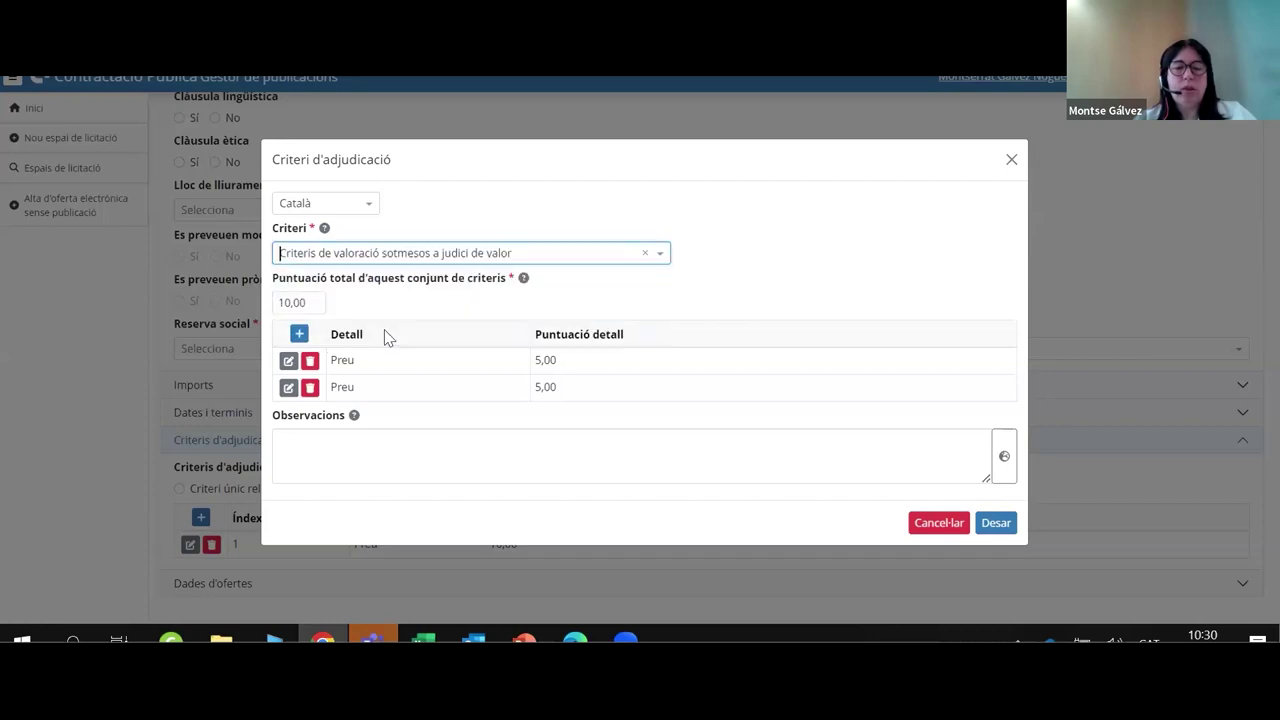
pyautogui.click(666, 259)
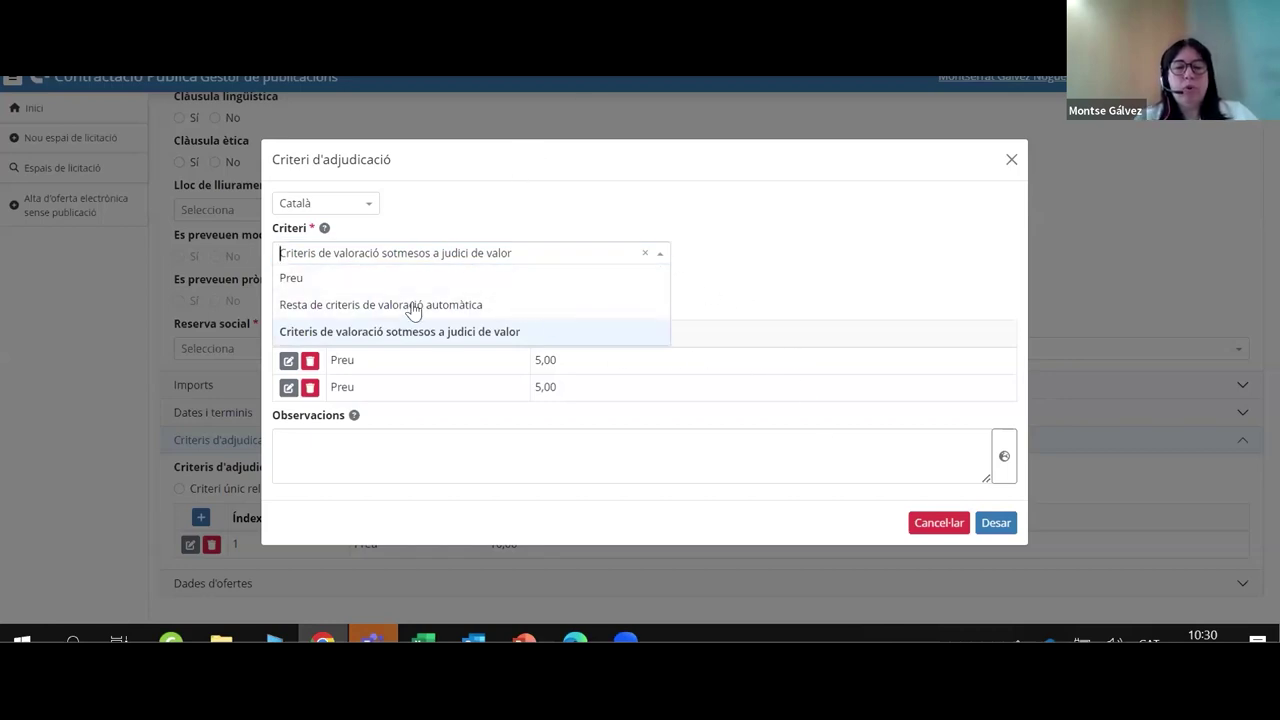
pyautogui.click(290, 280)
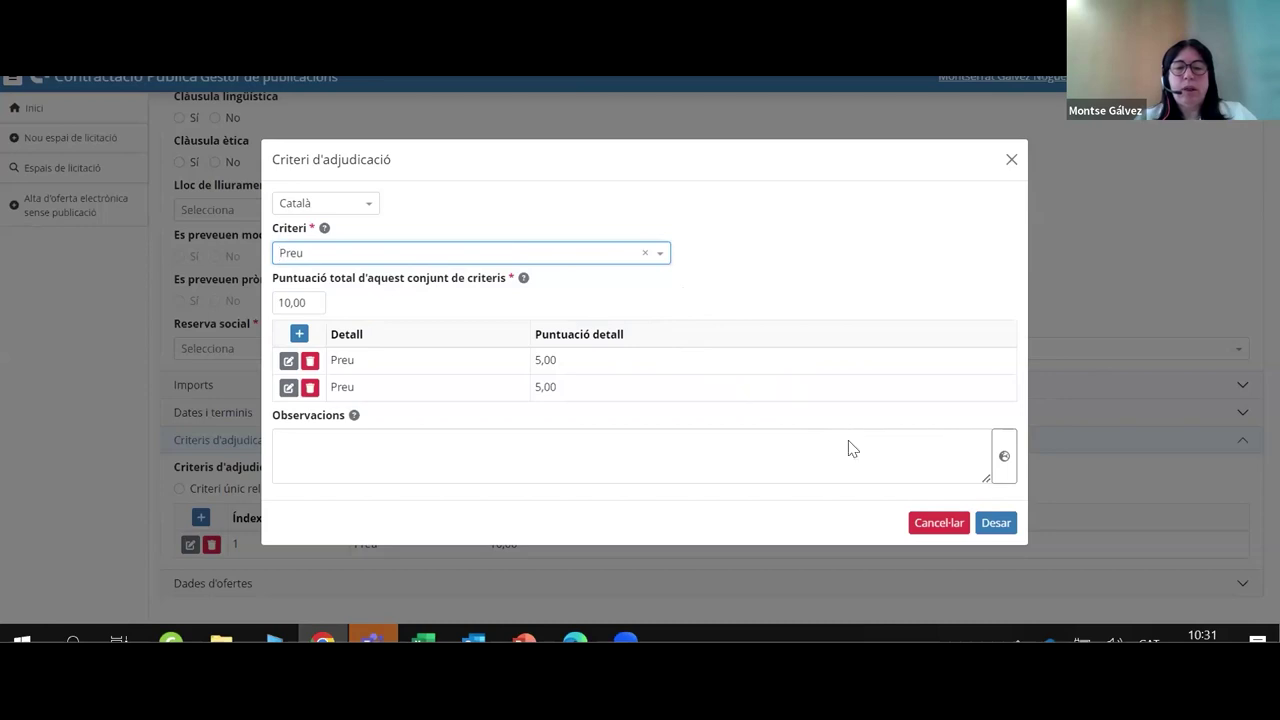
pyautogui.click(939, 522)
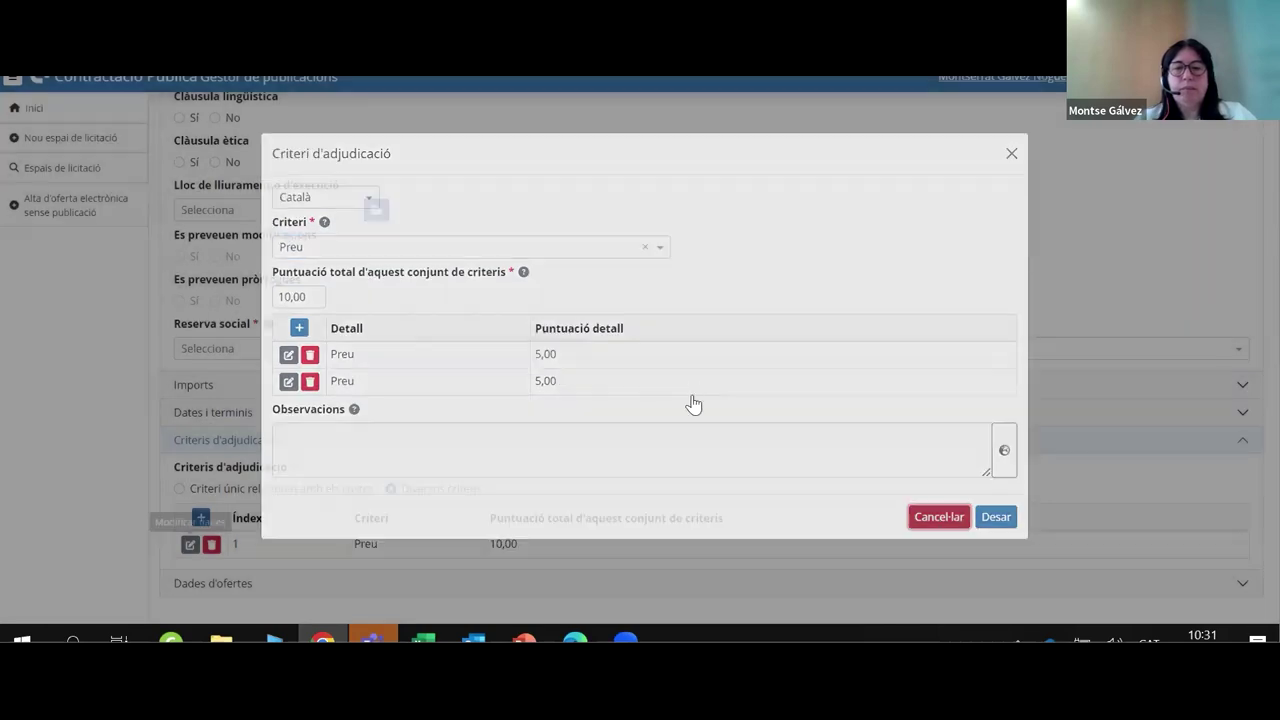
# Switch to Funcions comunes and try to open Enviaments programats.
pyautogui.scroll(5, 670, 374)
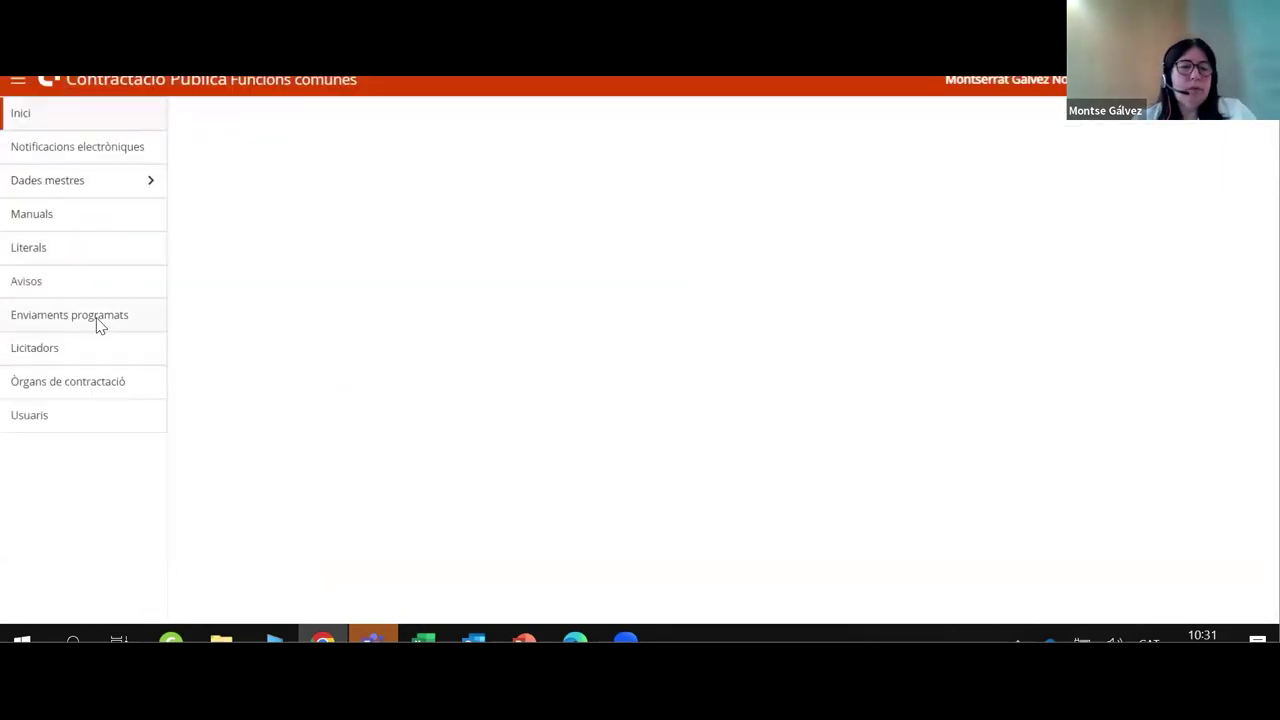
pyautogui.click(99, 325)
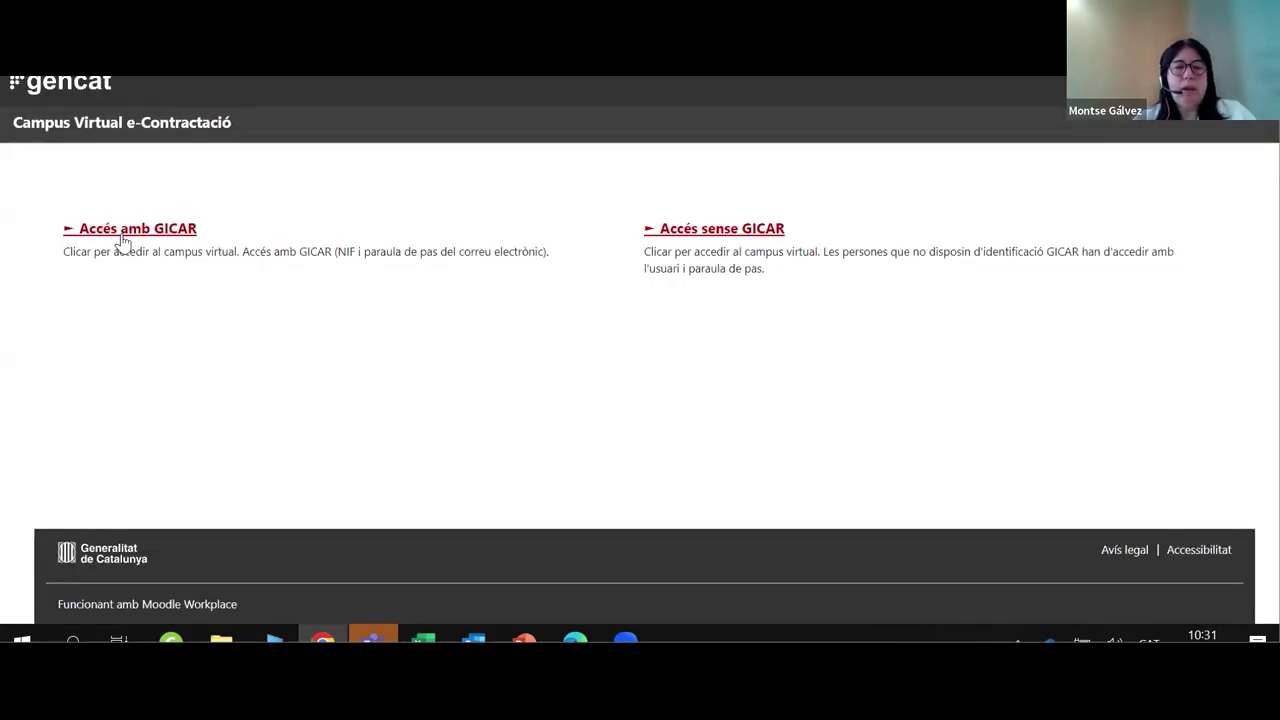
# Sign in to Campus Virtual e-Contractació through GICAR with the personal digital certificate and open the e-Licita course.
pyautogui.click(130, 232)
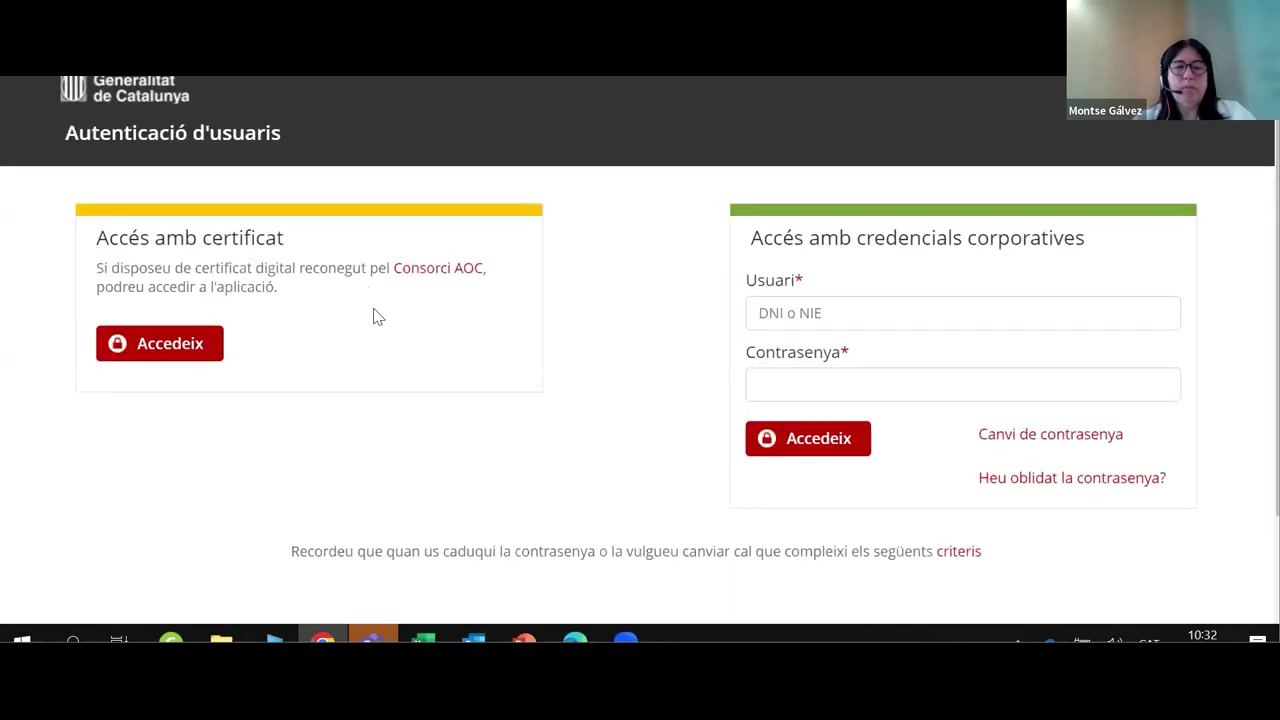
pyautogui.click(212, 348)
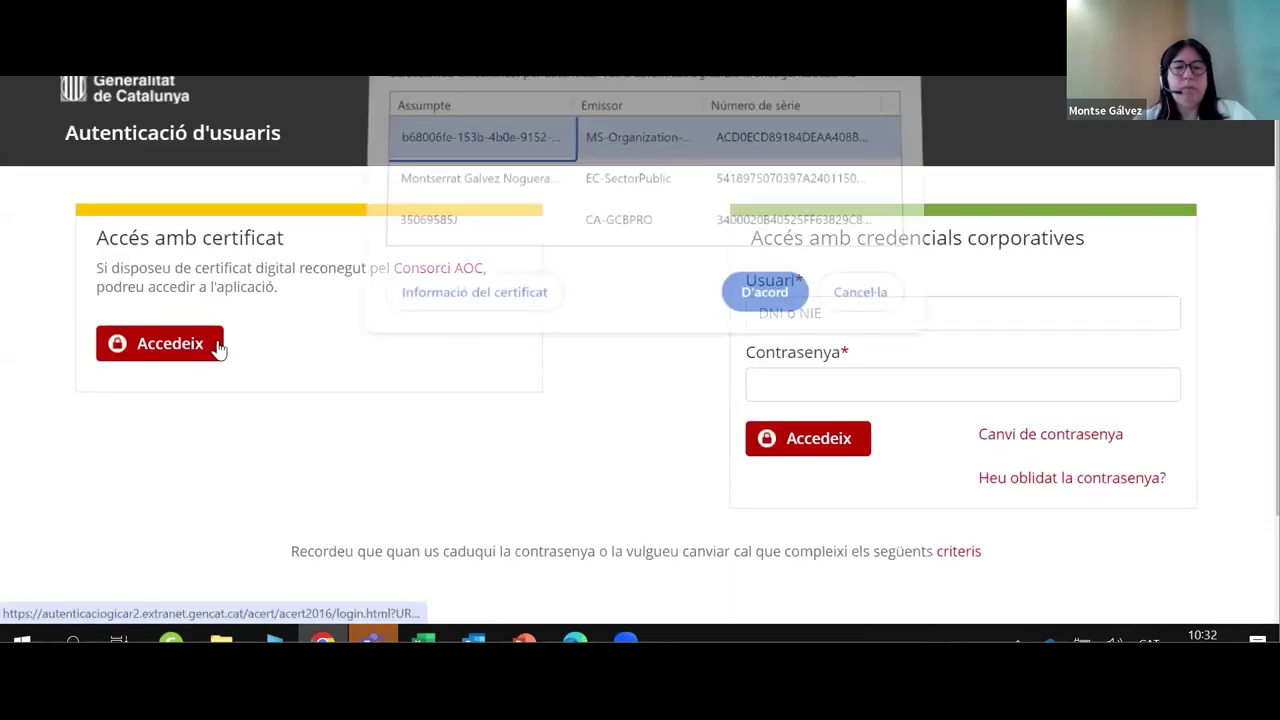
pyautogui.click(485, 190)
pyautogui.click(740, 296)
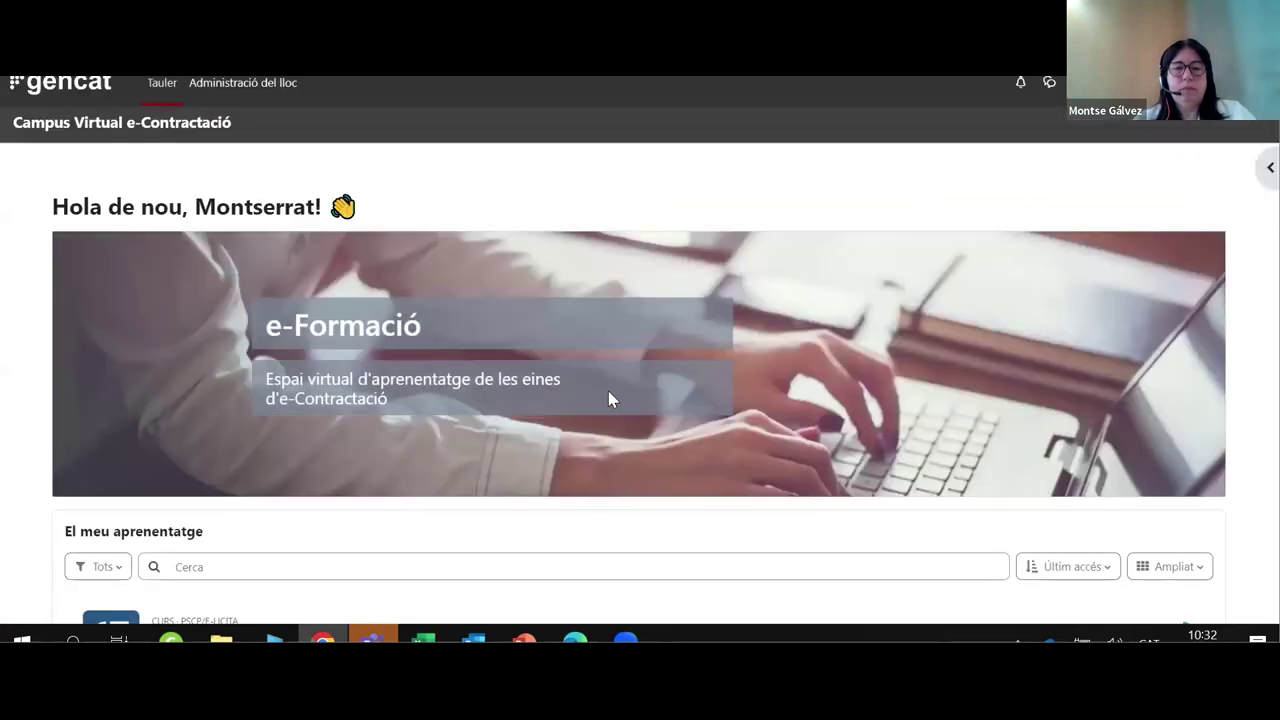
pyautogui.scroll(-2, 610, 397)
pyautogui.click(1148, 510)
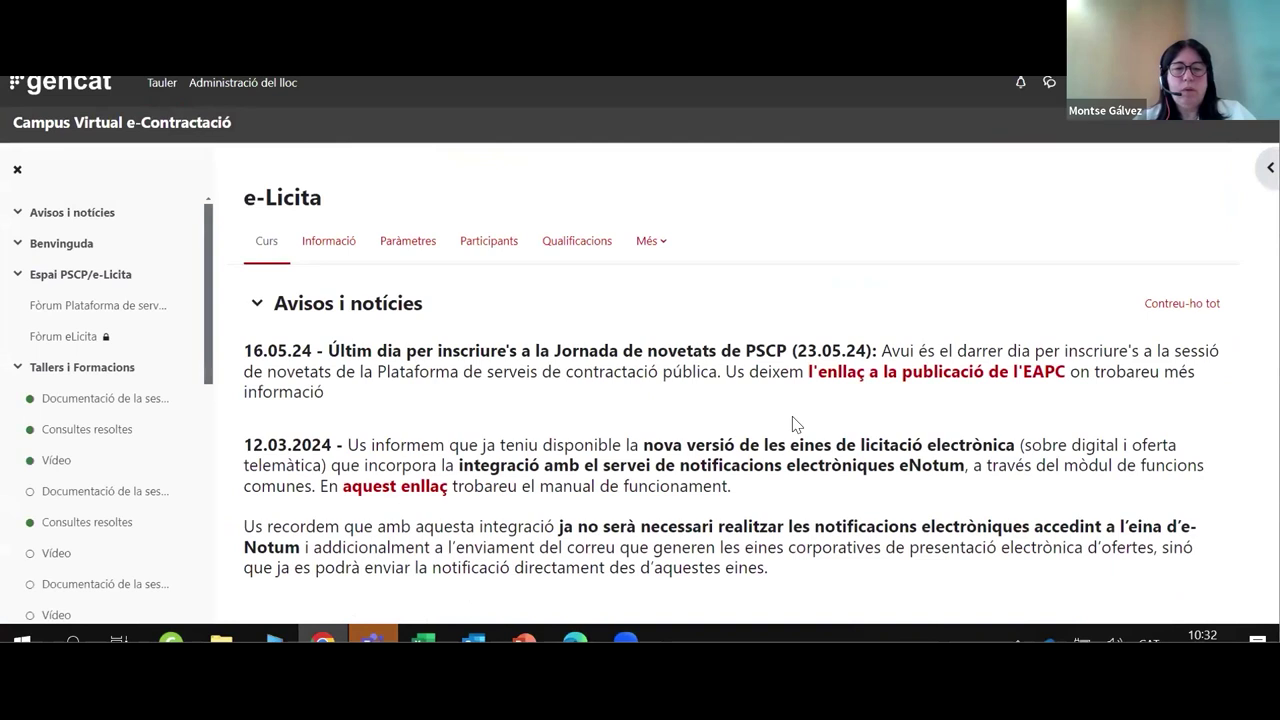
# Look through the e-Licita course's notices and its index of manuals, training videos, FAQs and communications.
pyautogui.scroll(-1, 793, 424)
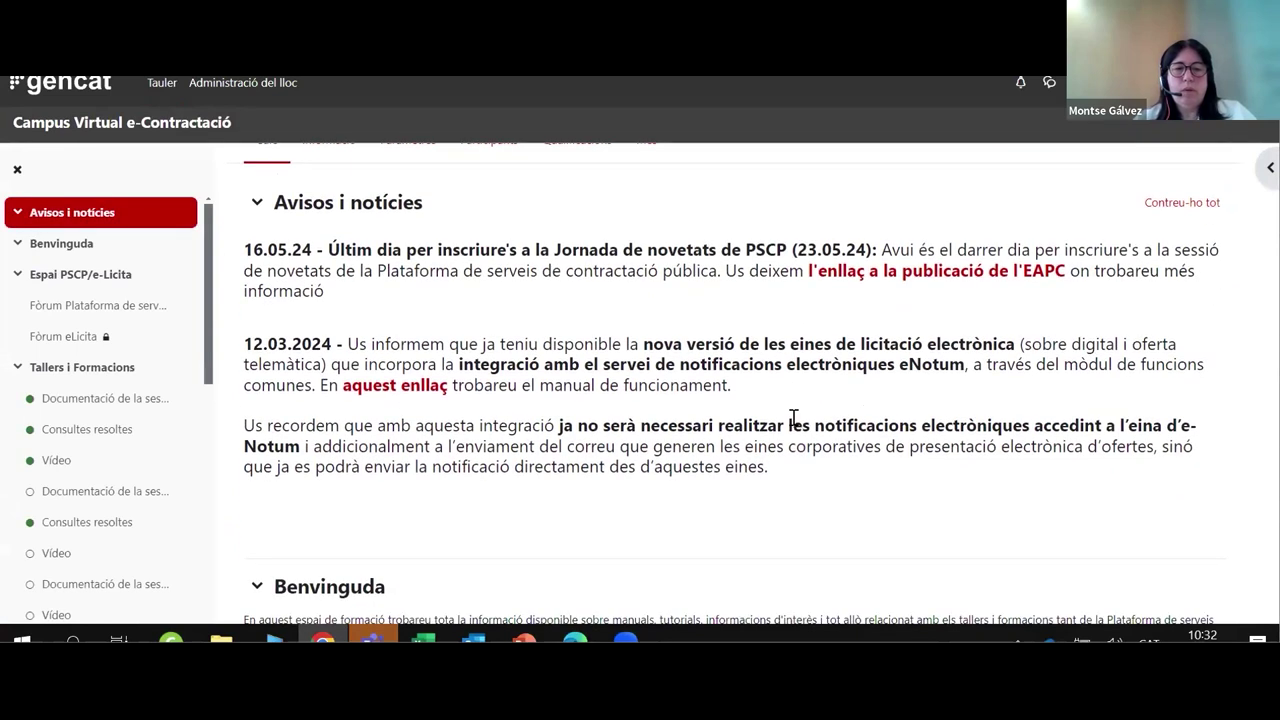
pyautogui.scroll(-2, 790, 418)
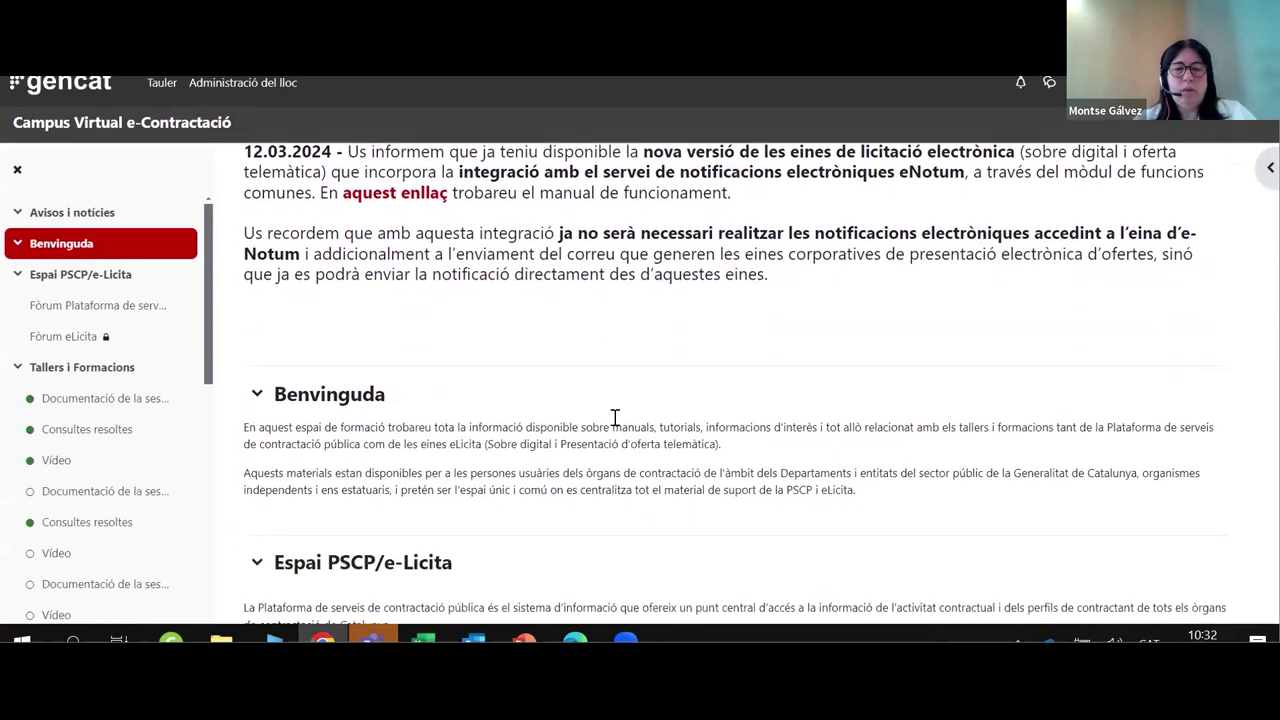
pyautogui.scroll(-2, 118, 423)
pyautogui.scroll(-3, 118, 423)
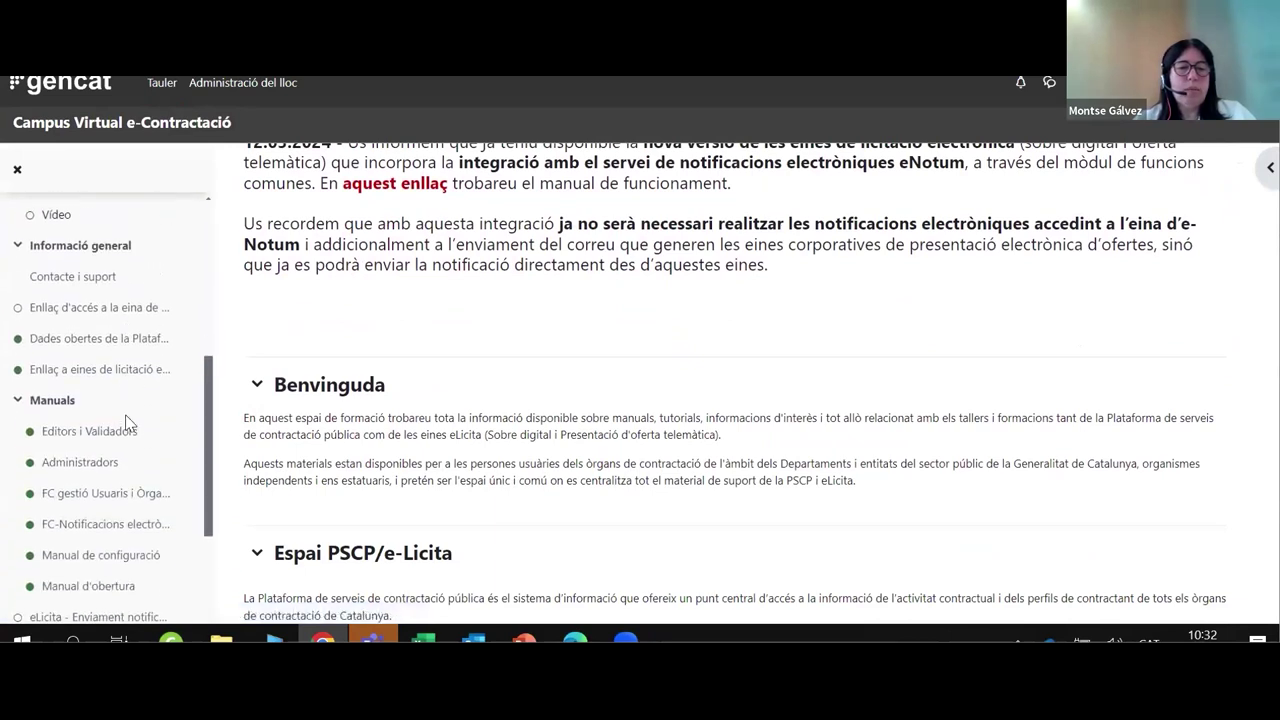
pyautogui.scroll(-2, 108, 395)
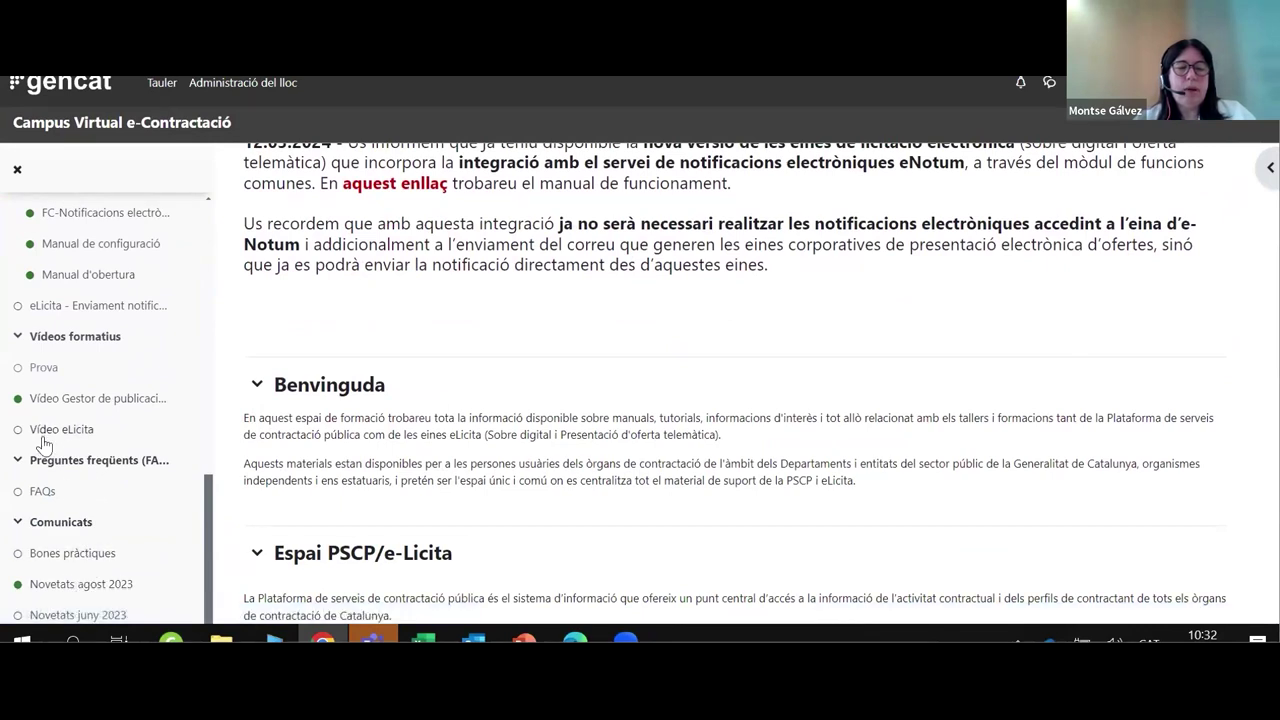
pyautogui.scroll(2, 48, 418)
pyautogui.scroll(5, 48, 415)
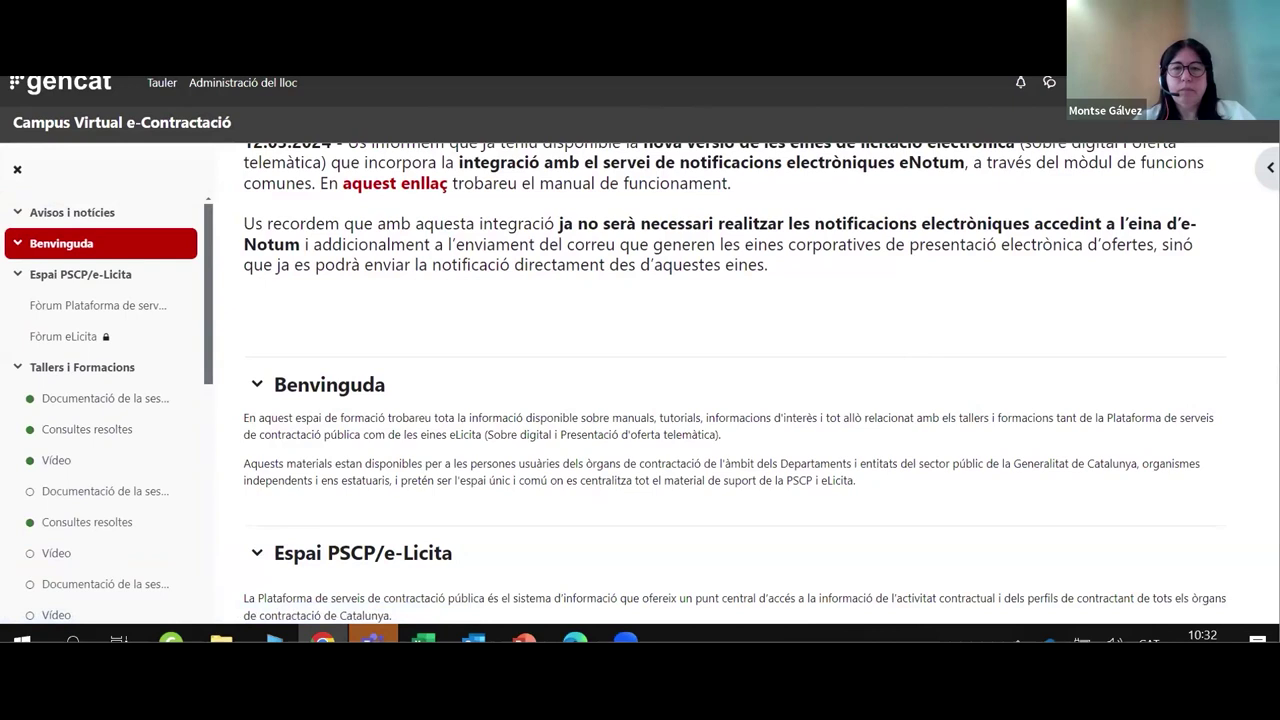
# Return to Funcions comunes and retry opening Enviaments programats in the existing session.
pyautogui.hotkey('alt', 'Tab')
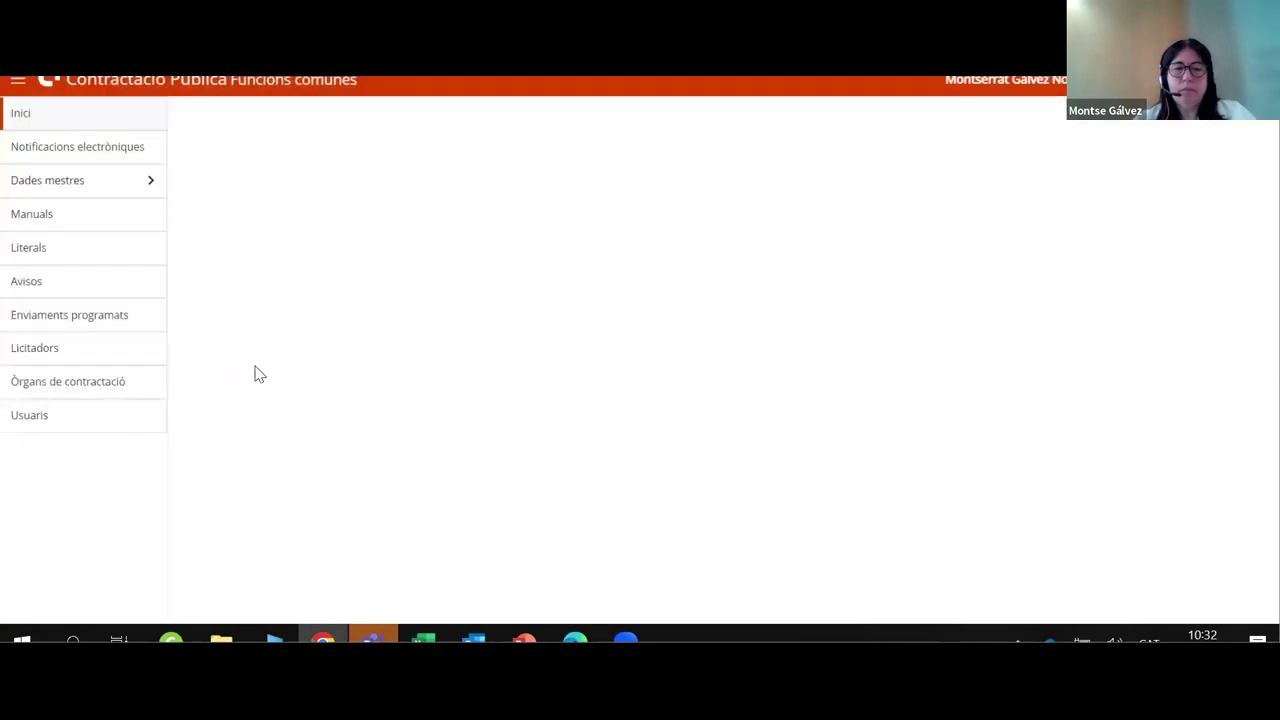
pyautogui.click(72, 317)
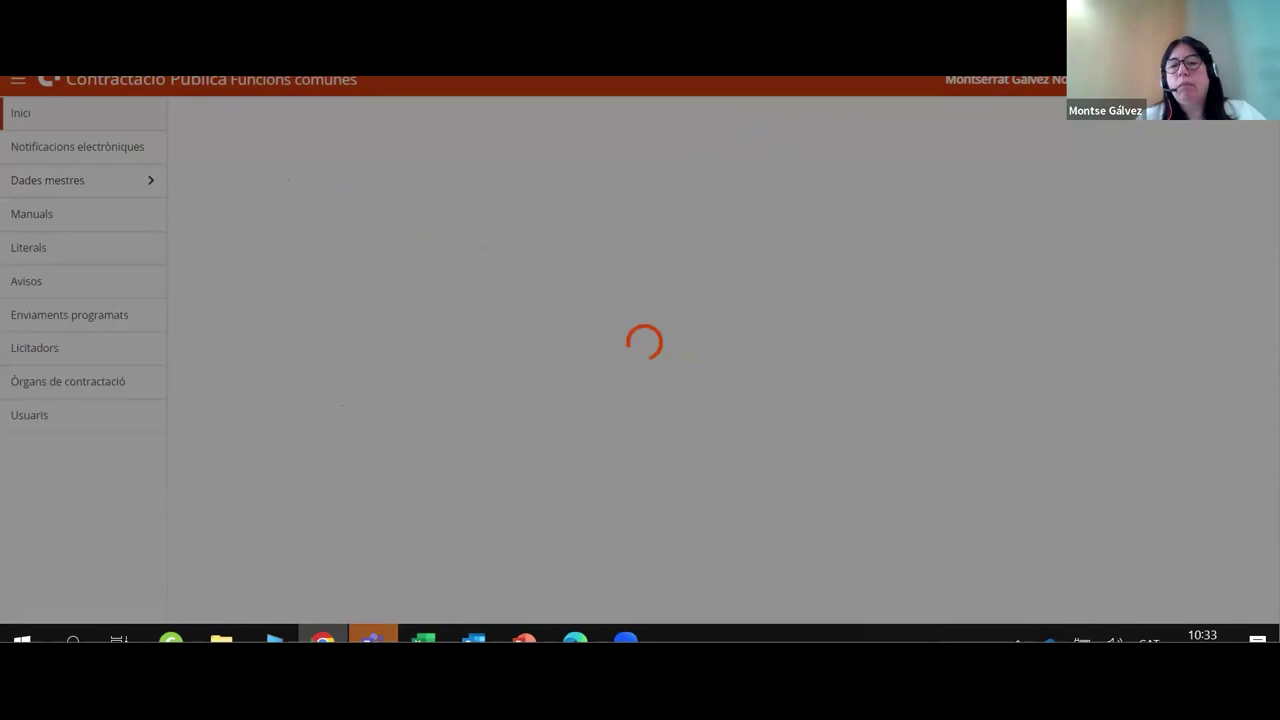
pyautogui.hotkey('alt', 'f')
pyautogui.press('Escape')
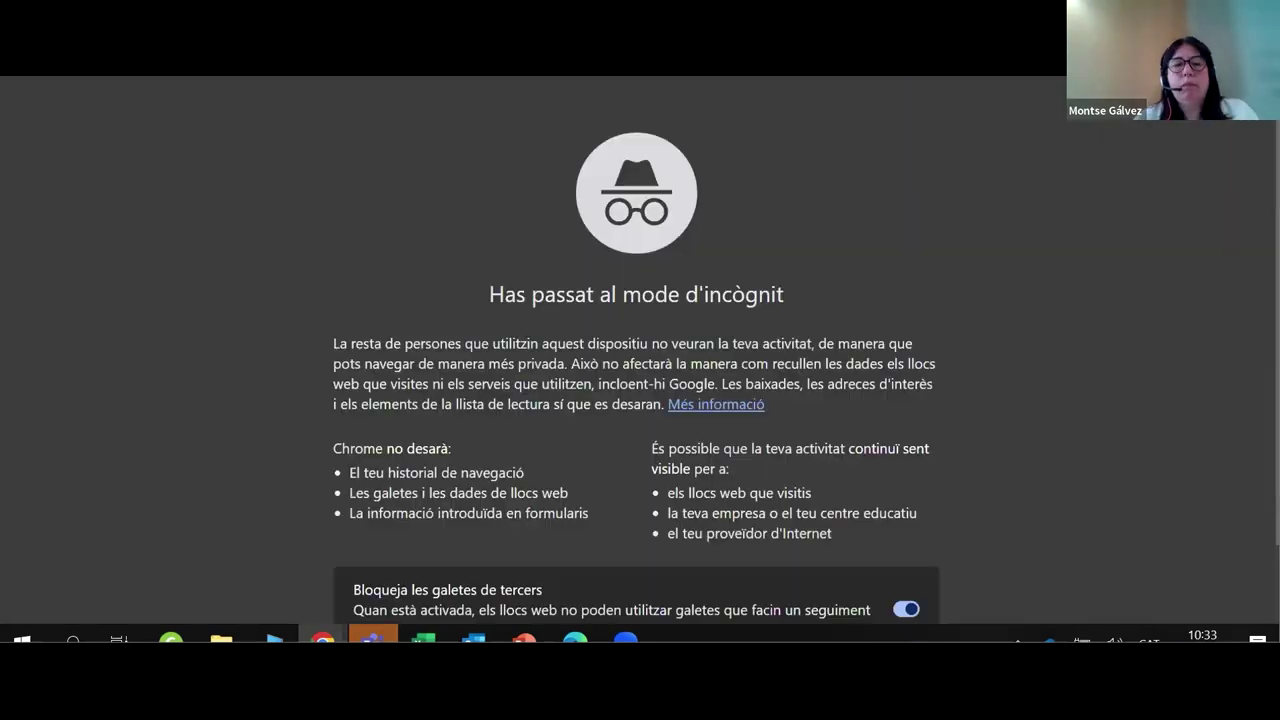
pyautogui.write('https://ecofin.gencat.cat/fc/inici')
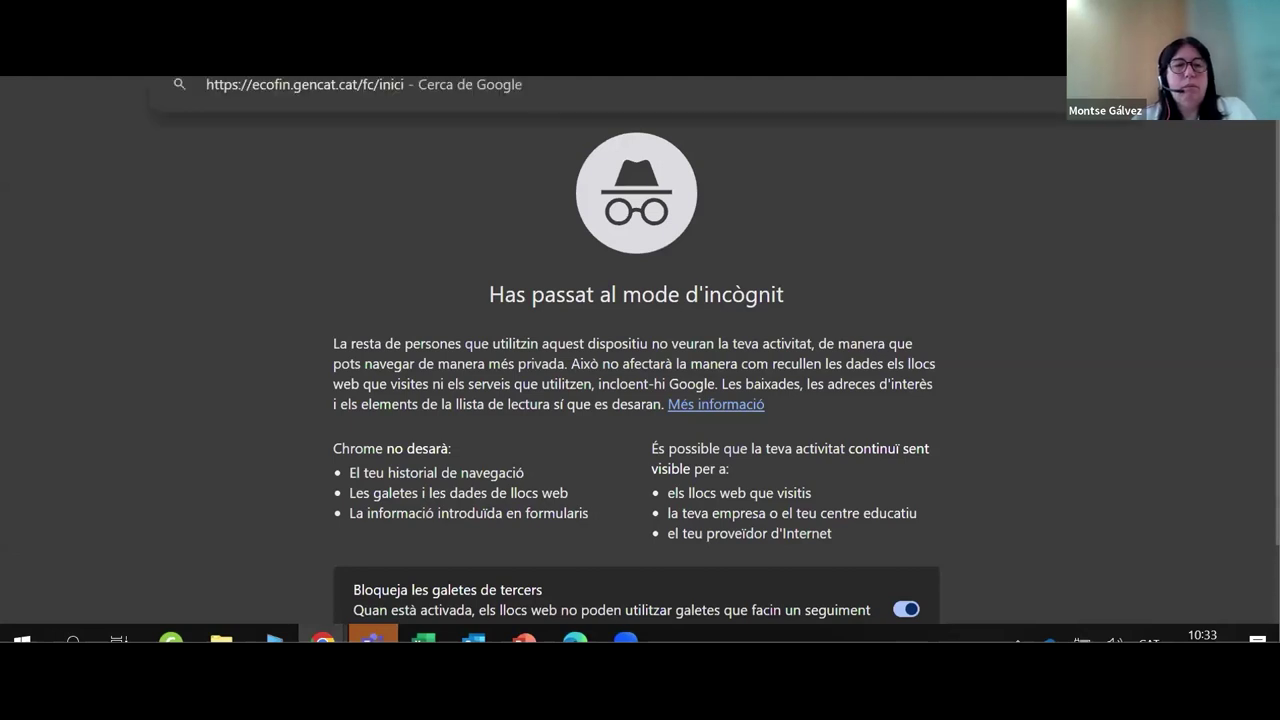
pyautogui.press('Return')
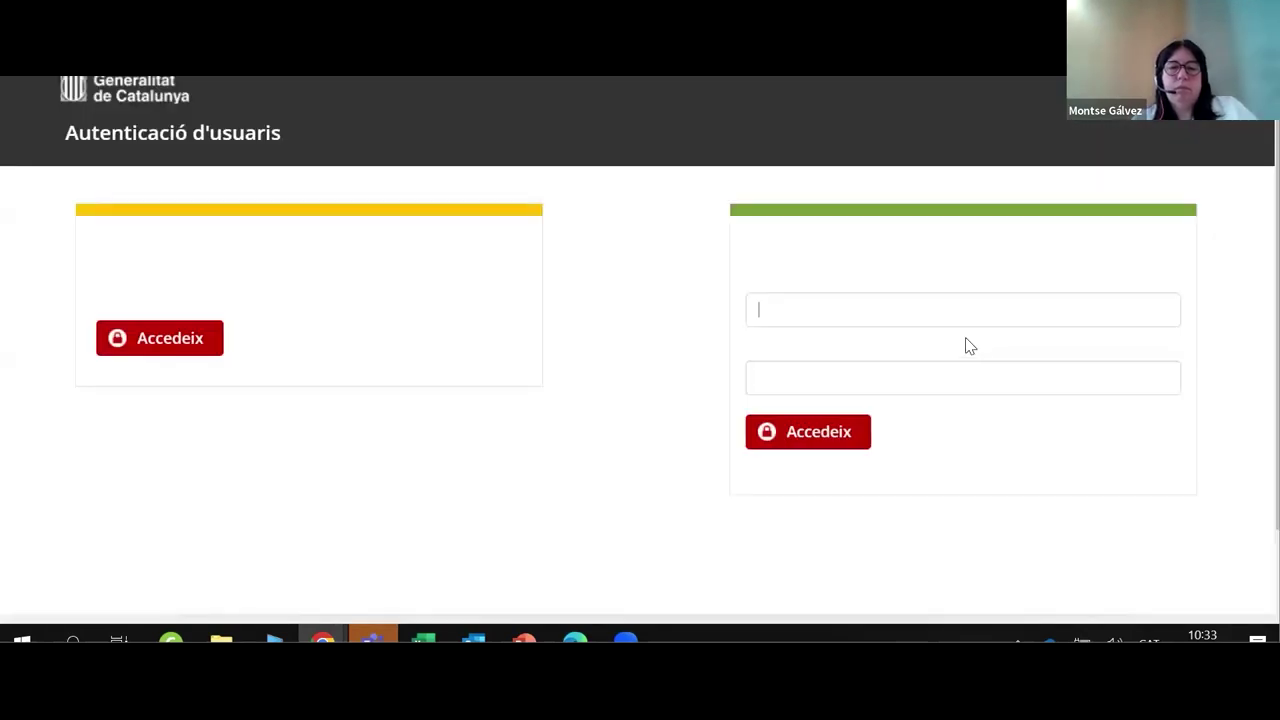
# Sign in to Funcions comunes with the digital certificate and enter with the Administrador role.
pyautogui.click(175, 352)
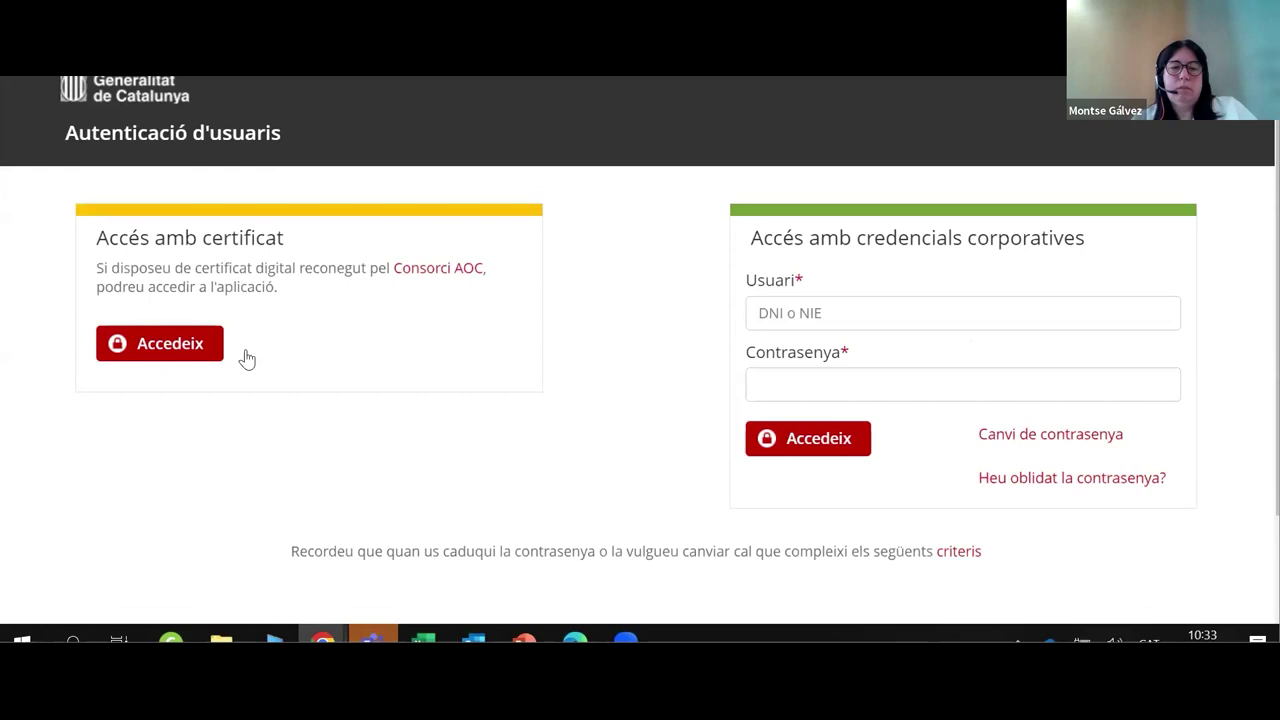
pyautogui.click(755, 299)
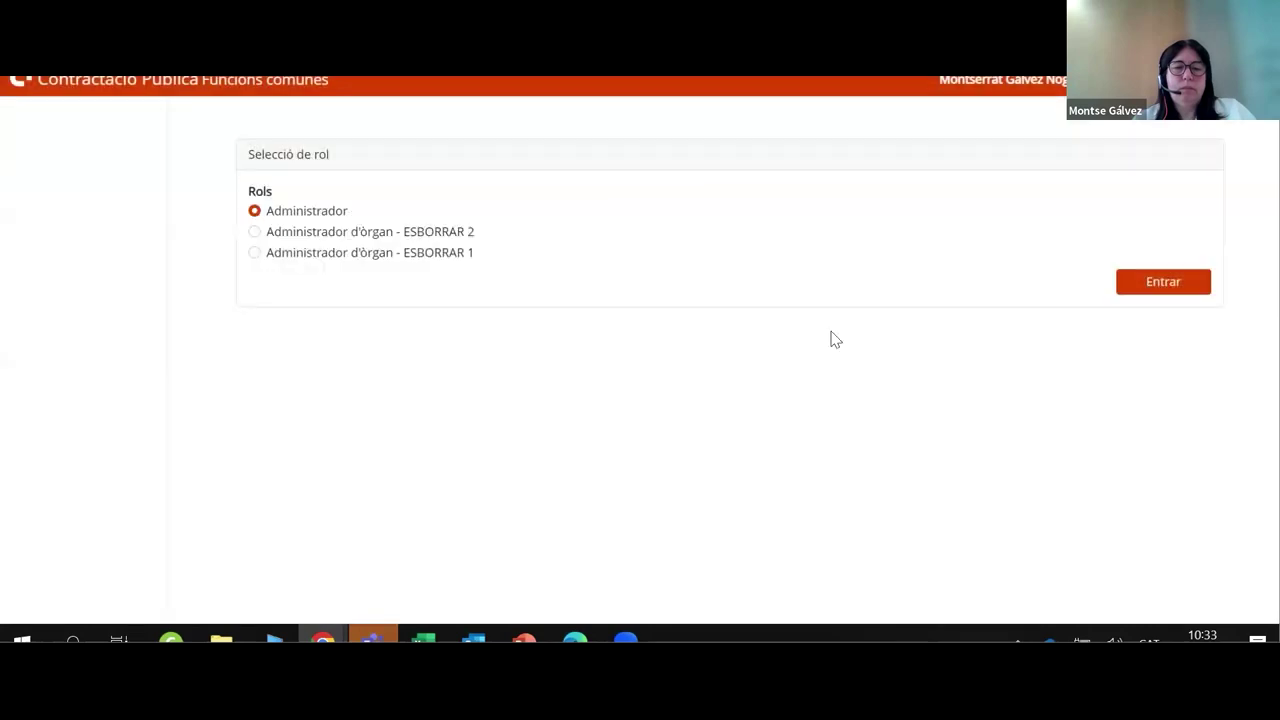
pyautogui.click(1165, 286)
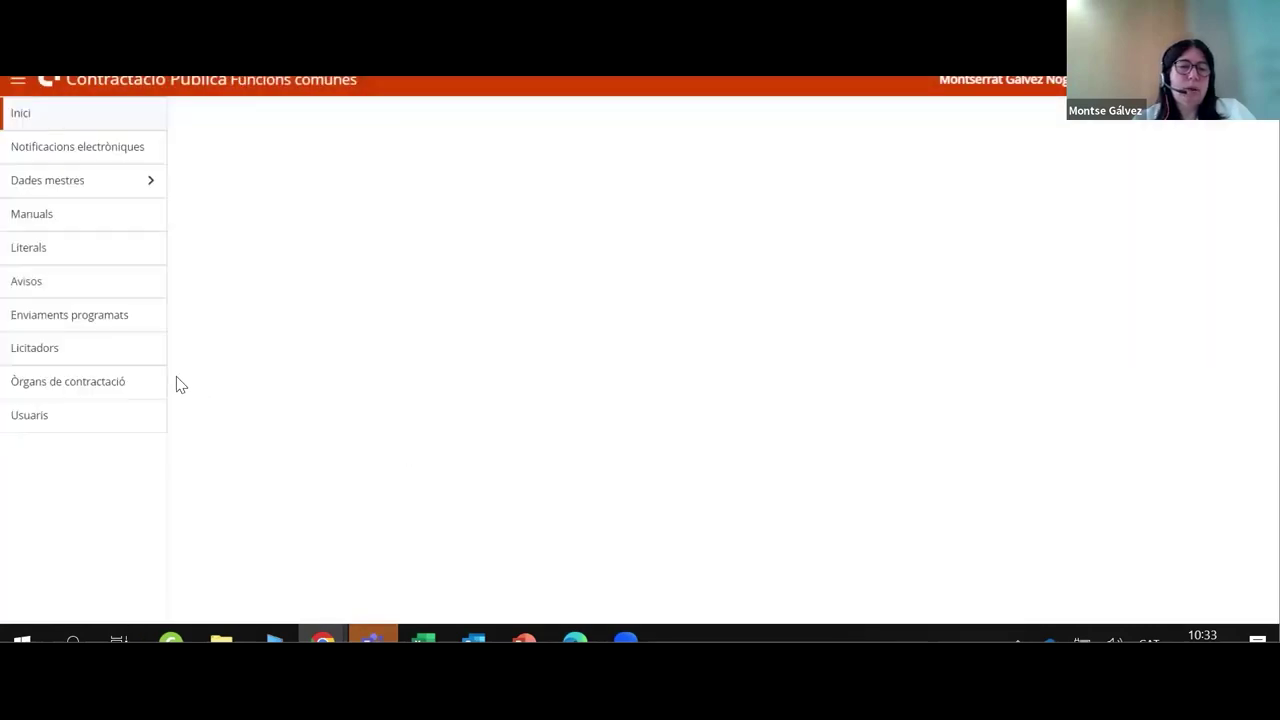
# Display the list of Enviaments programats and dismiss the incoming chat notifications.
pyautogui.click(105, 322)
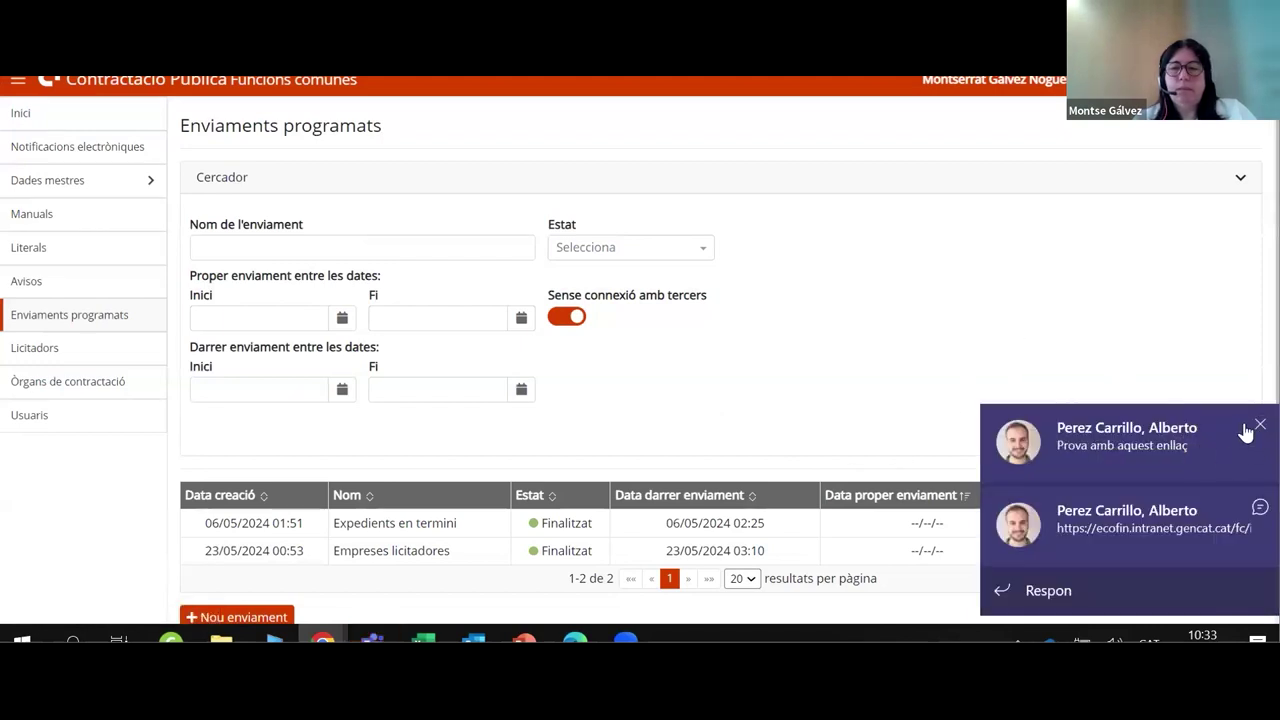
pyautogui.click(1254, 508)
pyautogui.scroll(-1, 1040, 270)
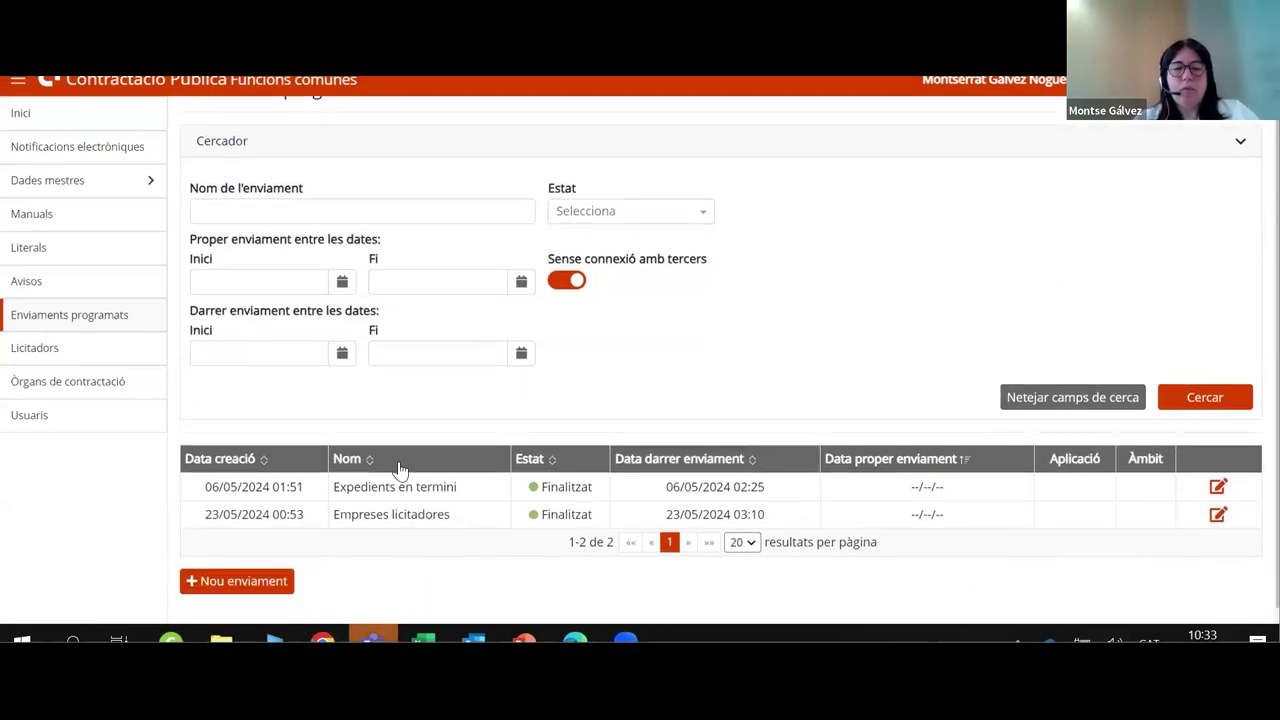
# Start a new scheduled mailing, name it "expedient", and place the cursor in its message body.
pyautogui.click(249, 588)
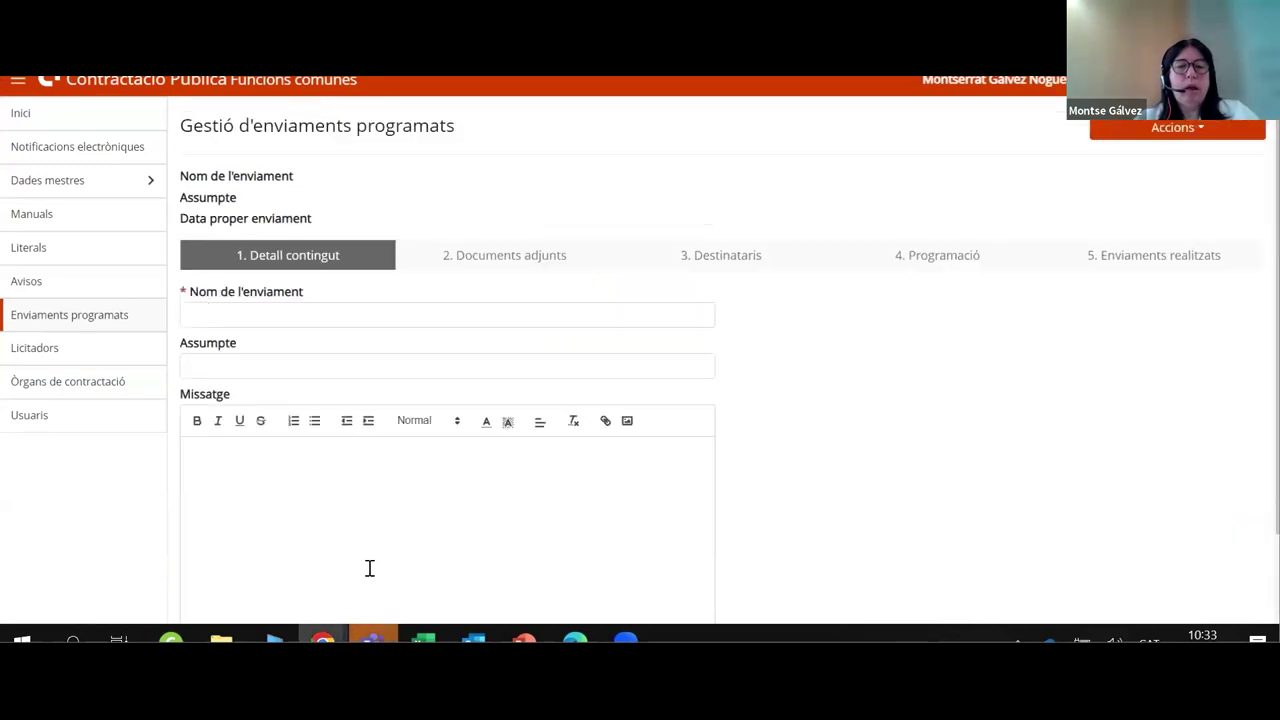
pyautogui.scroll(-1, 953, 538)
pyautogui.scroll(1, 960, 540)
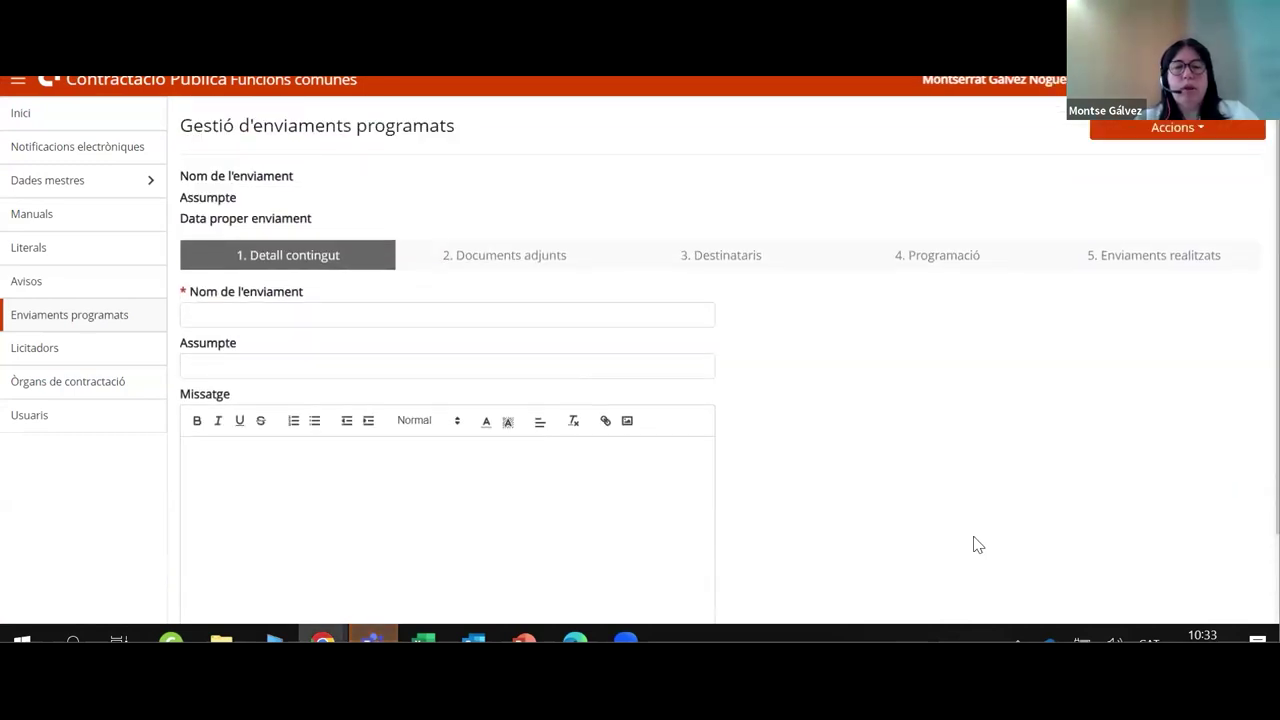
pyautogui.click(305, 318)
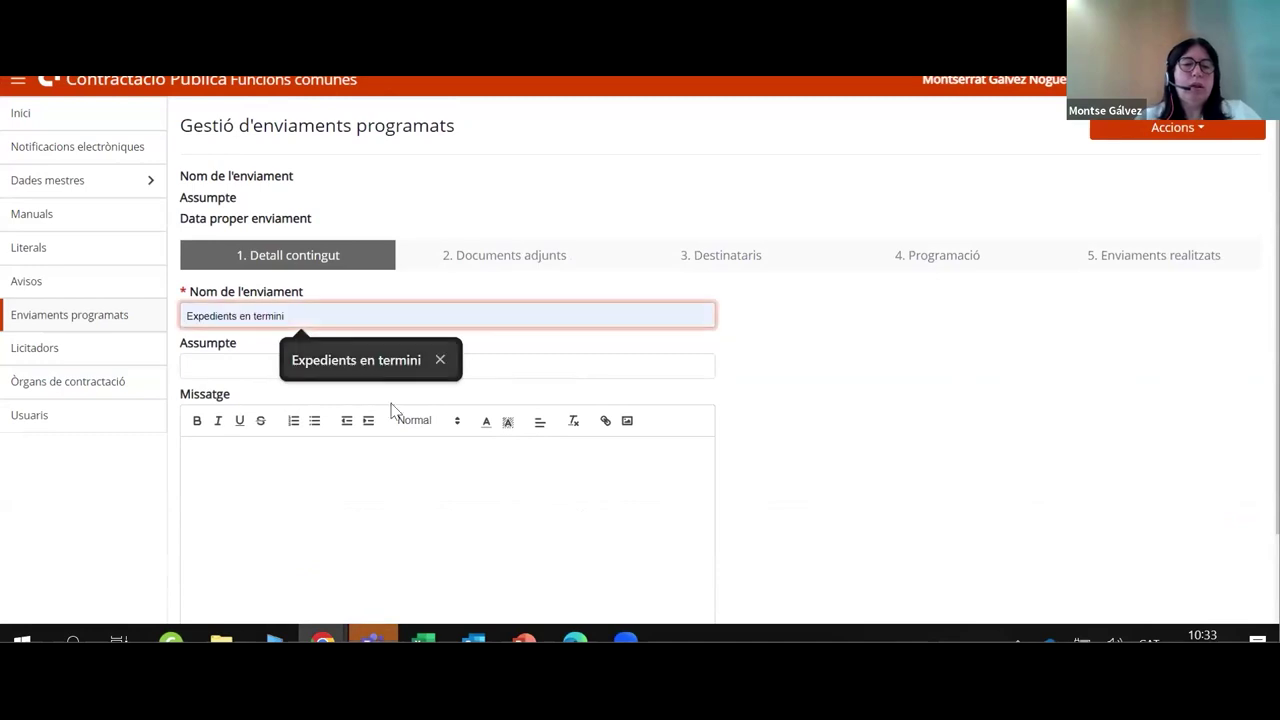
pyautogui.write('exped')
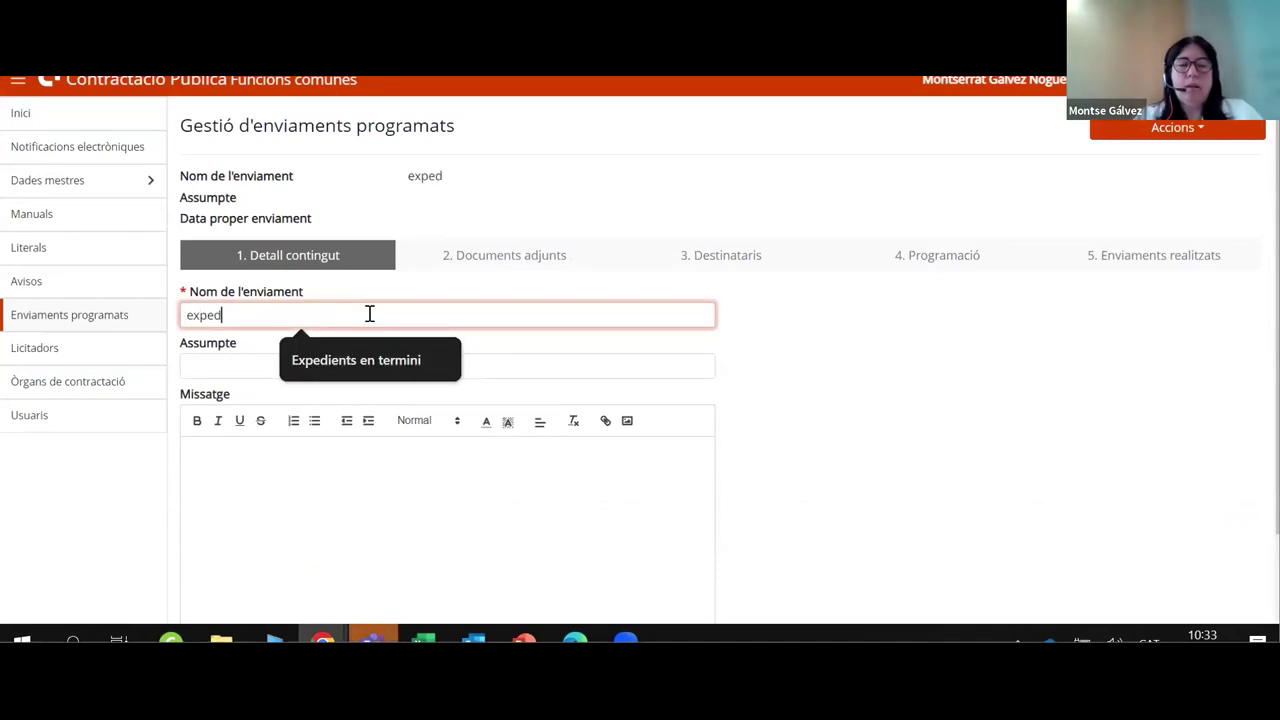
pyautogui.write('ient')
pyautogui.press('BackSpace')
pyautogui.press('BackSpace')
pyautogui.press('BackSpace')
pyautogui.press('BackSpace')
pyautogui.press('BackSpace')
pyautogui.write('dient')
pyautogui.click(420, 523)
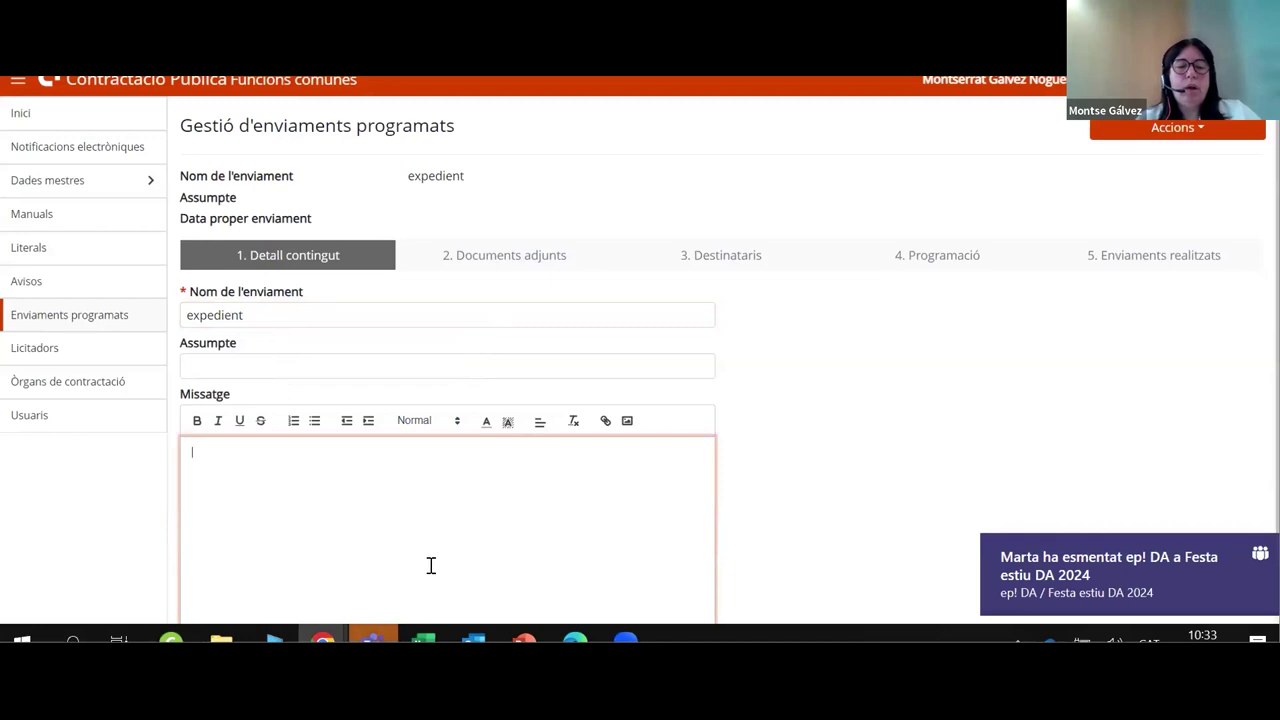
# Create the scheduled mailing "expedient" as a draft.
pyautogui.click(539, 260)
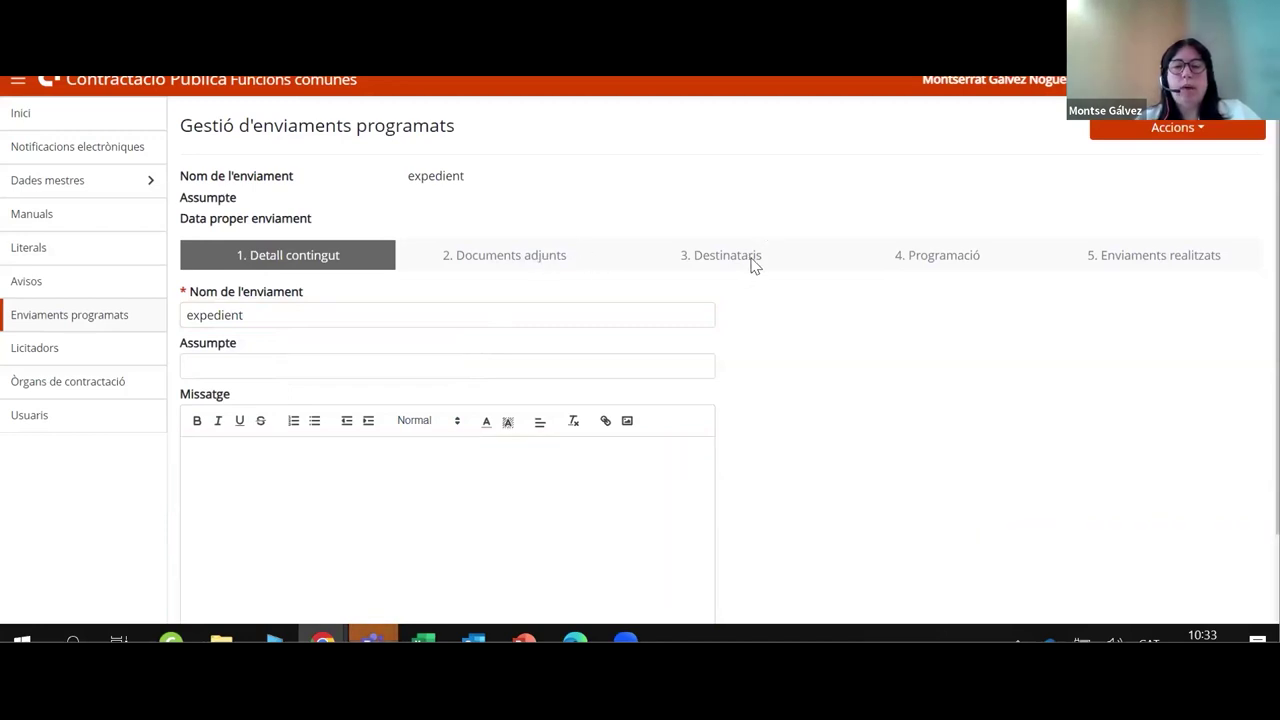
pyautogui.scroll(-1, 875, 357)
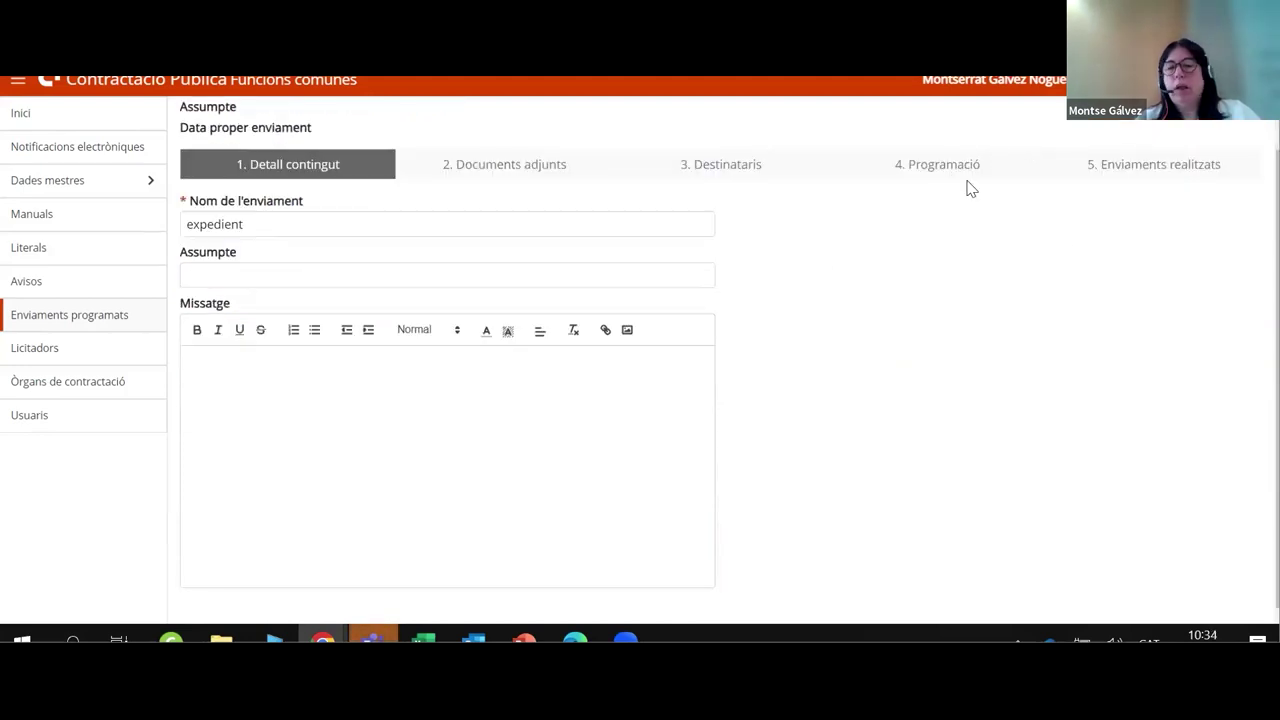
pyautogui.scroll(1, 995, 218)
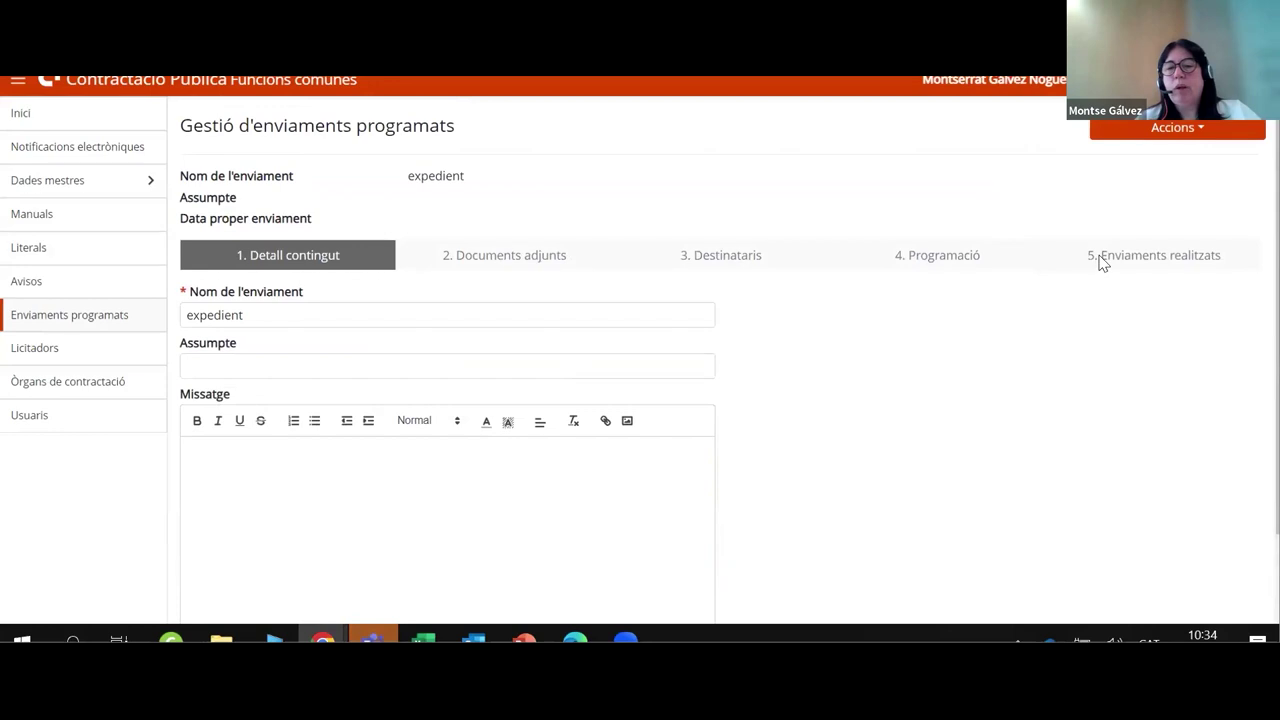
pyautogui.click(1140, 131)
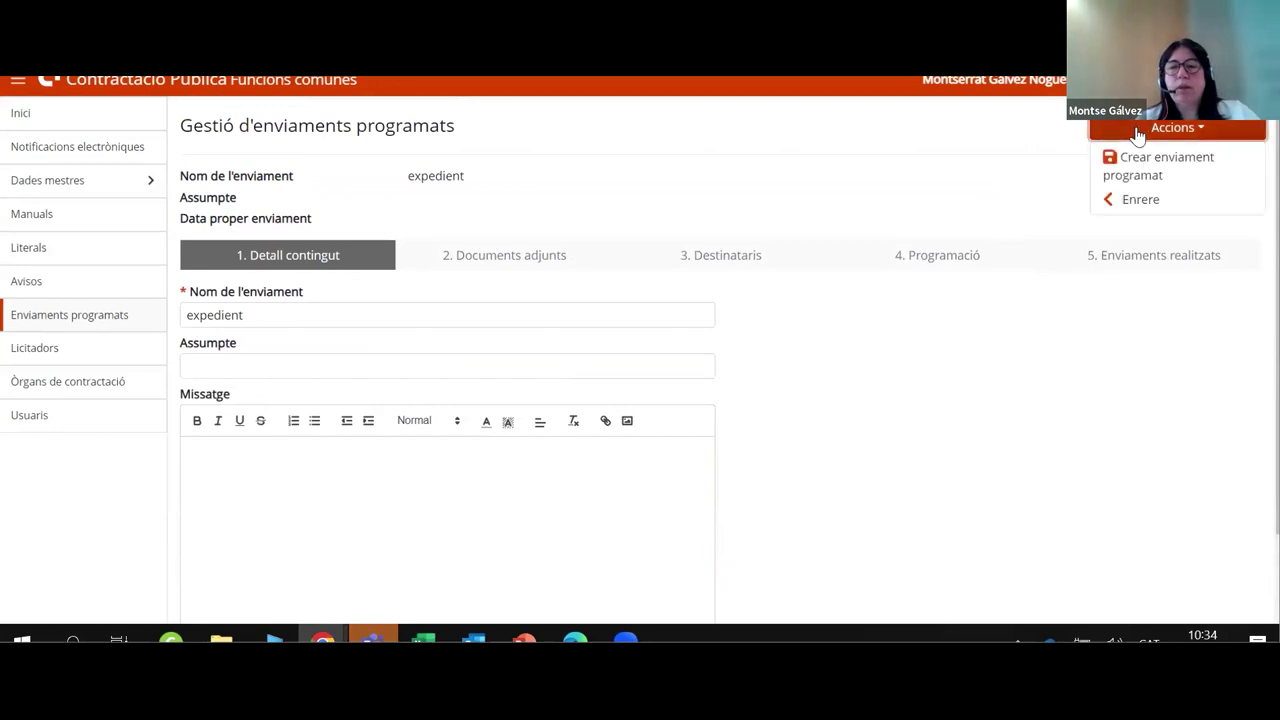
pyautogui.click(1125, 167)
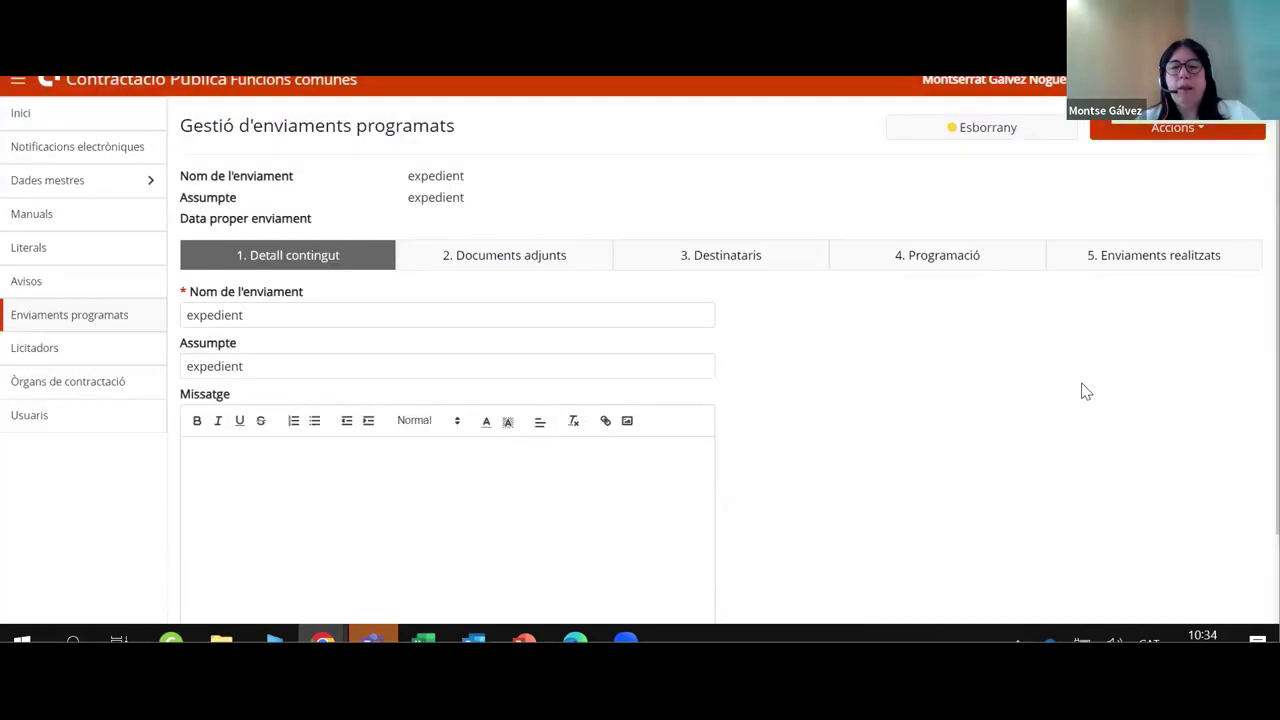
# Review the mailing's attachments and recipients sections, and choose Puntual as its schedule type.
pyautogui.click(509, 258)
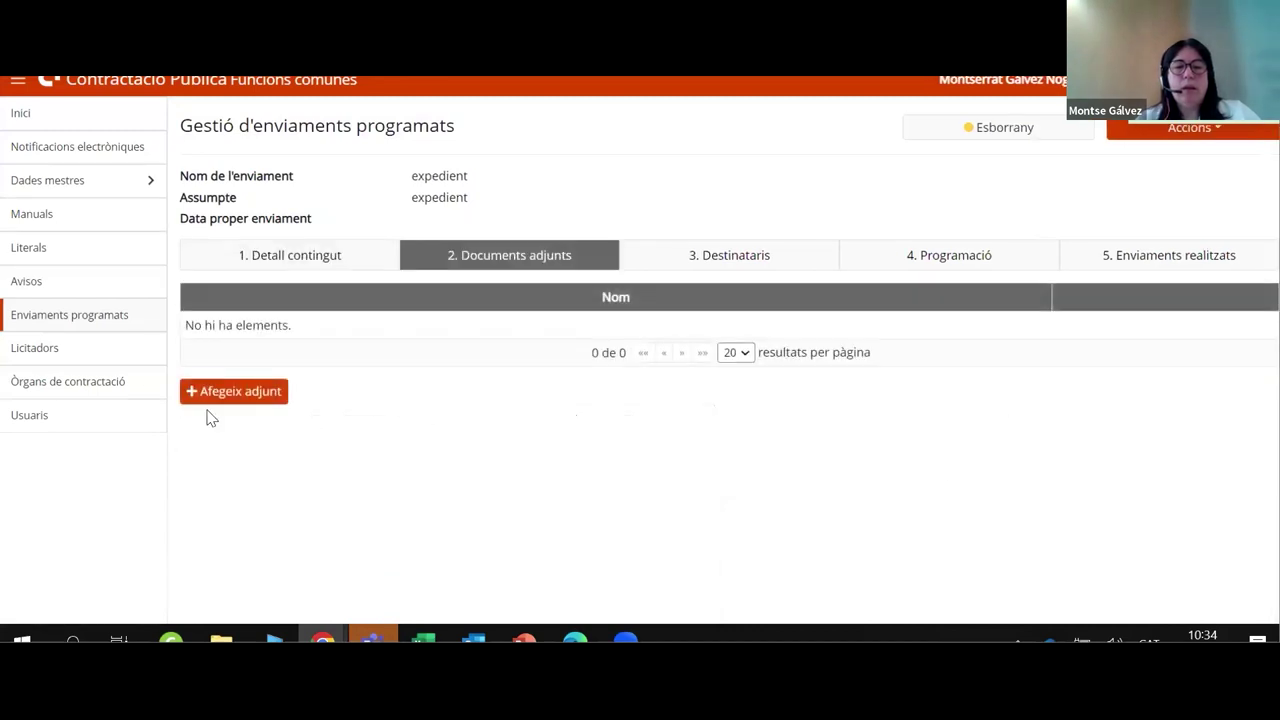
pyautogui.click(741, 264)
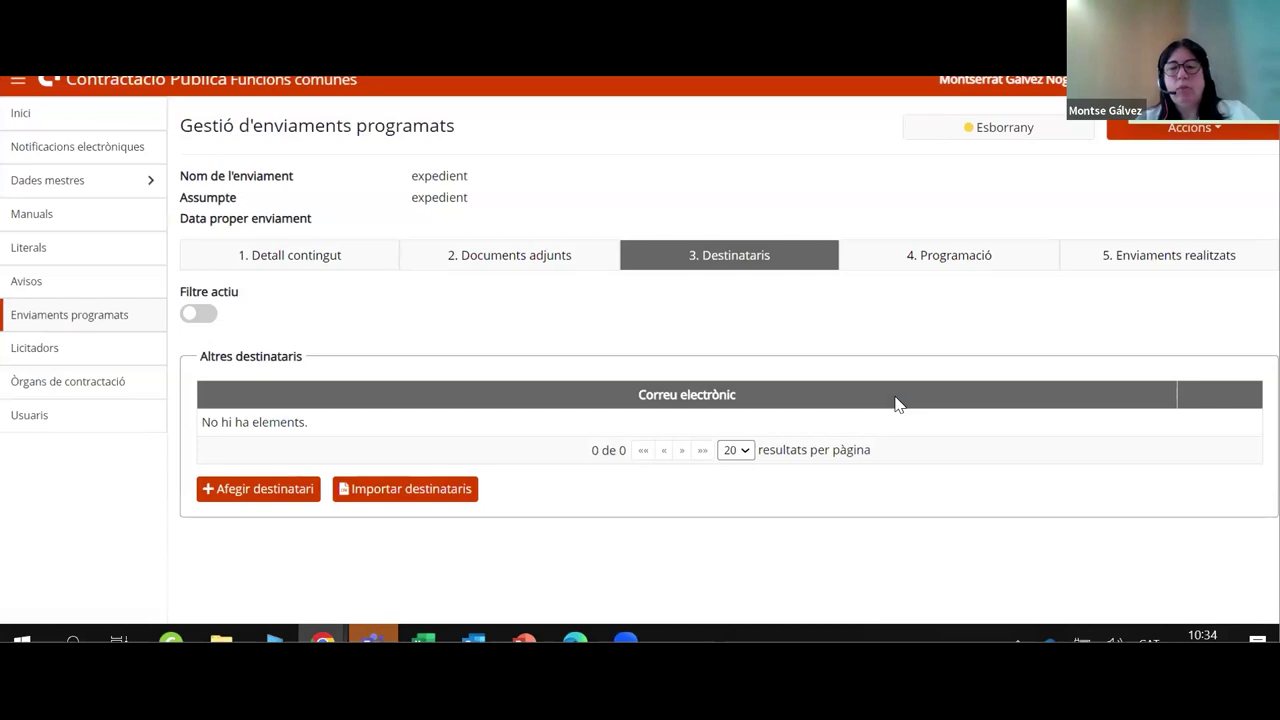
pyautogui.click(971, 259)
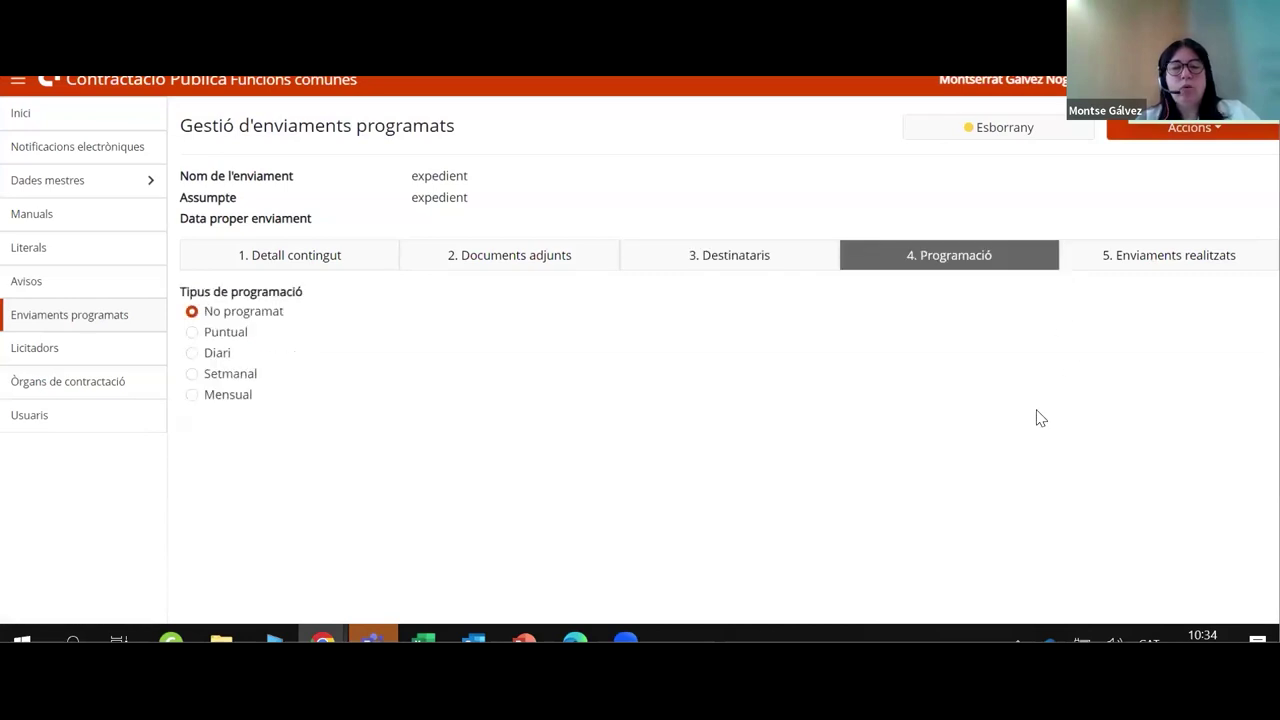
pyautogui.click(230, 333)
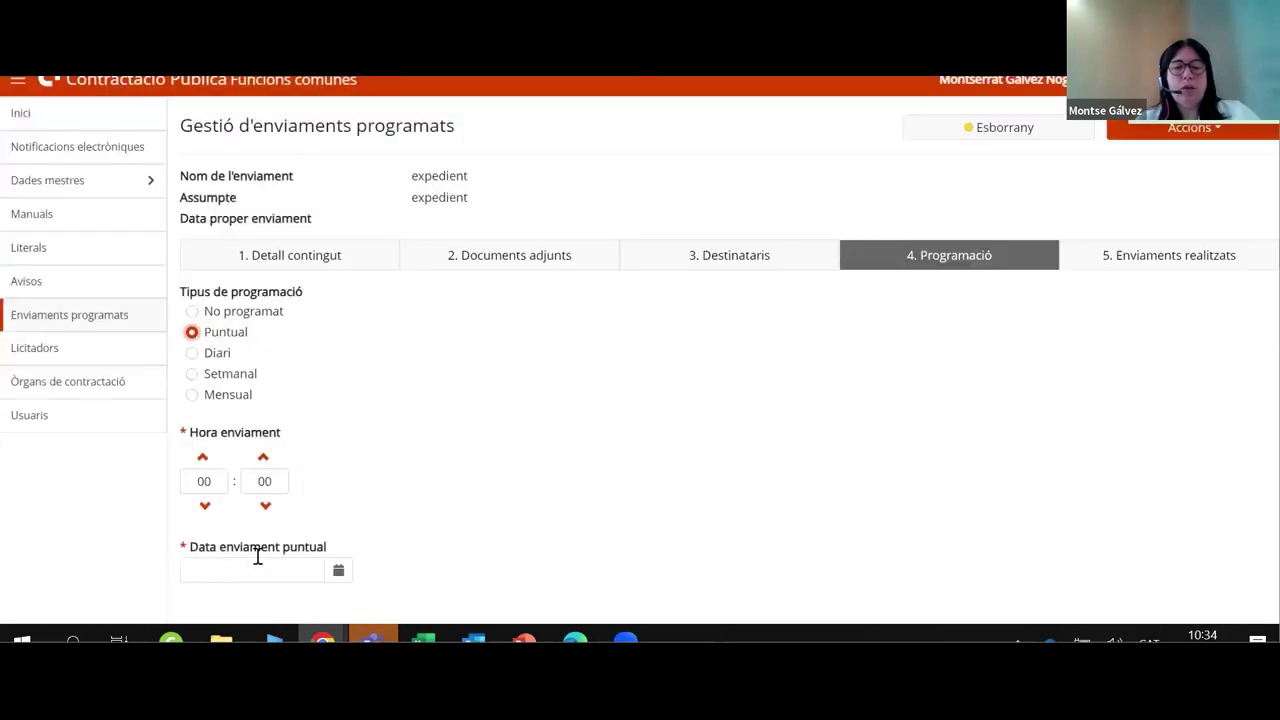
# Check the mailing's Enviaments realitzats and content details, and return to Enviaments programats.
pyautogui.click(1152, 262)
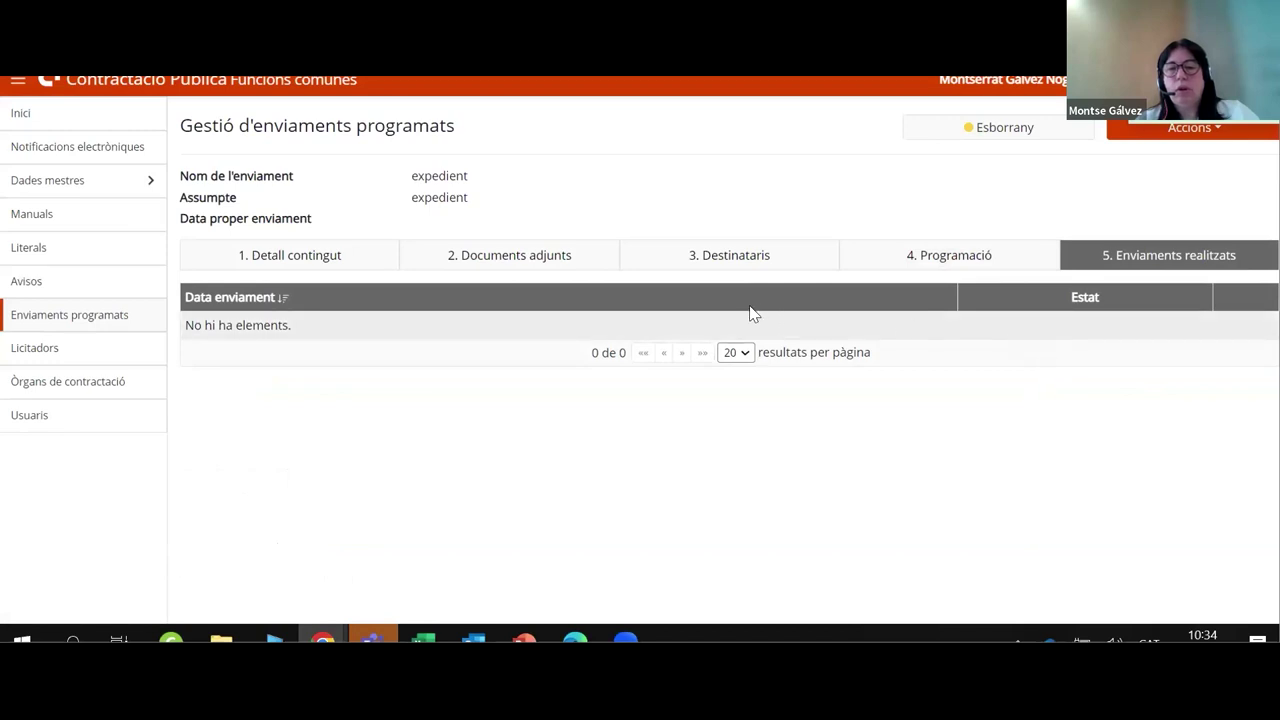
pyautogui.click(277, 264)
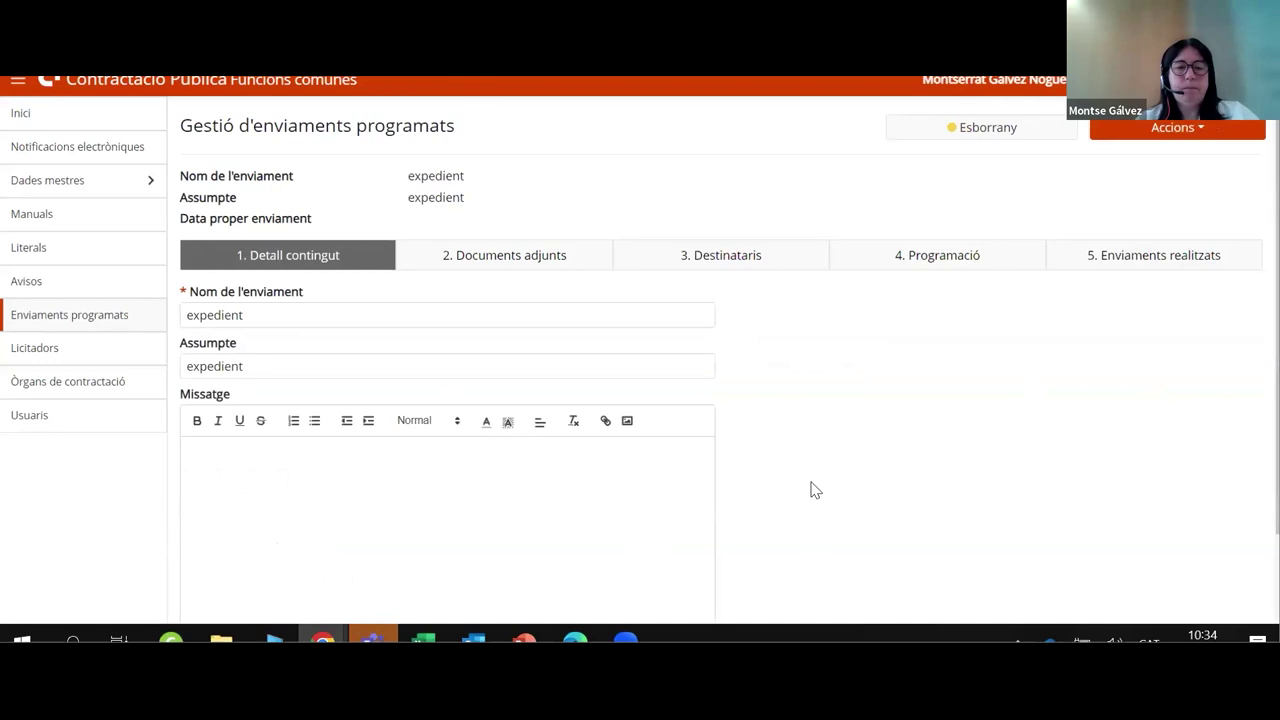
pyautogui.scroll(-1, 826, 486)
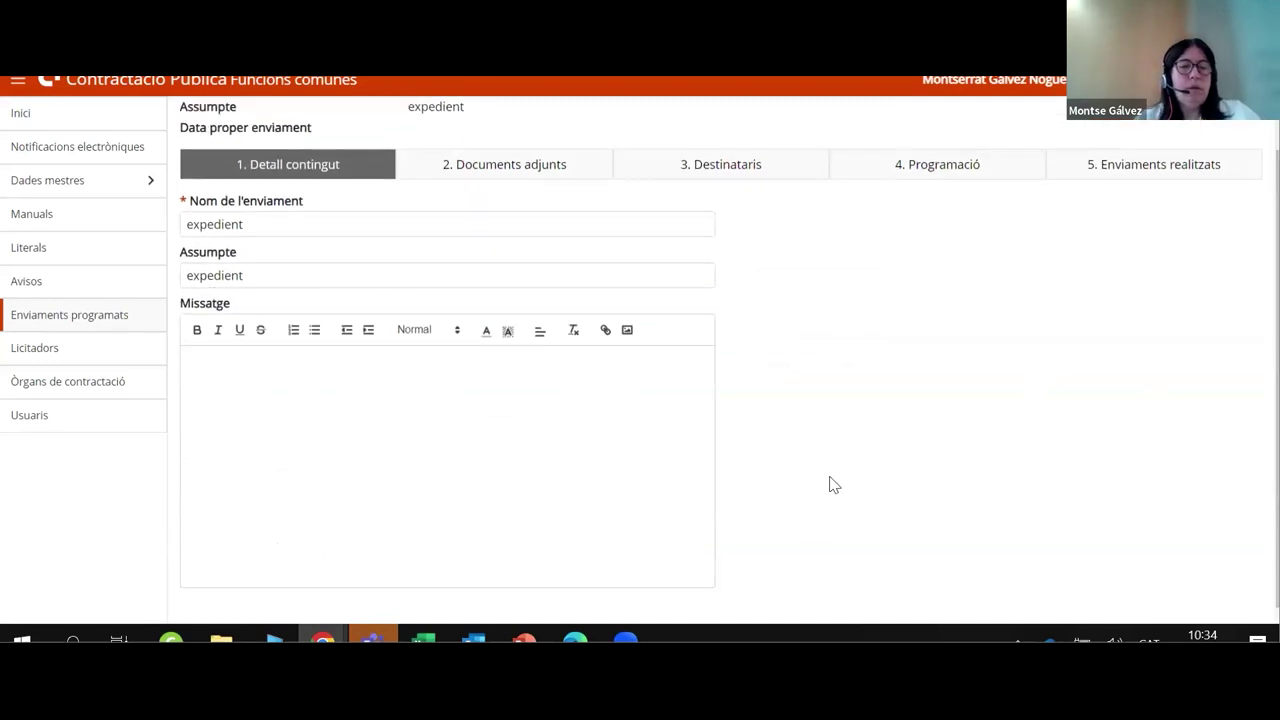
pyautogui.scroll(1, 931, 163)
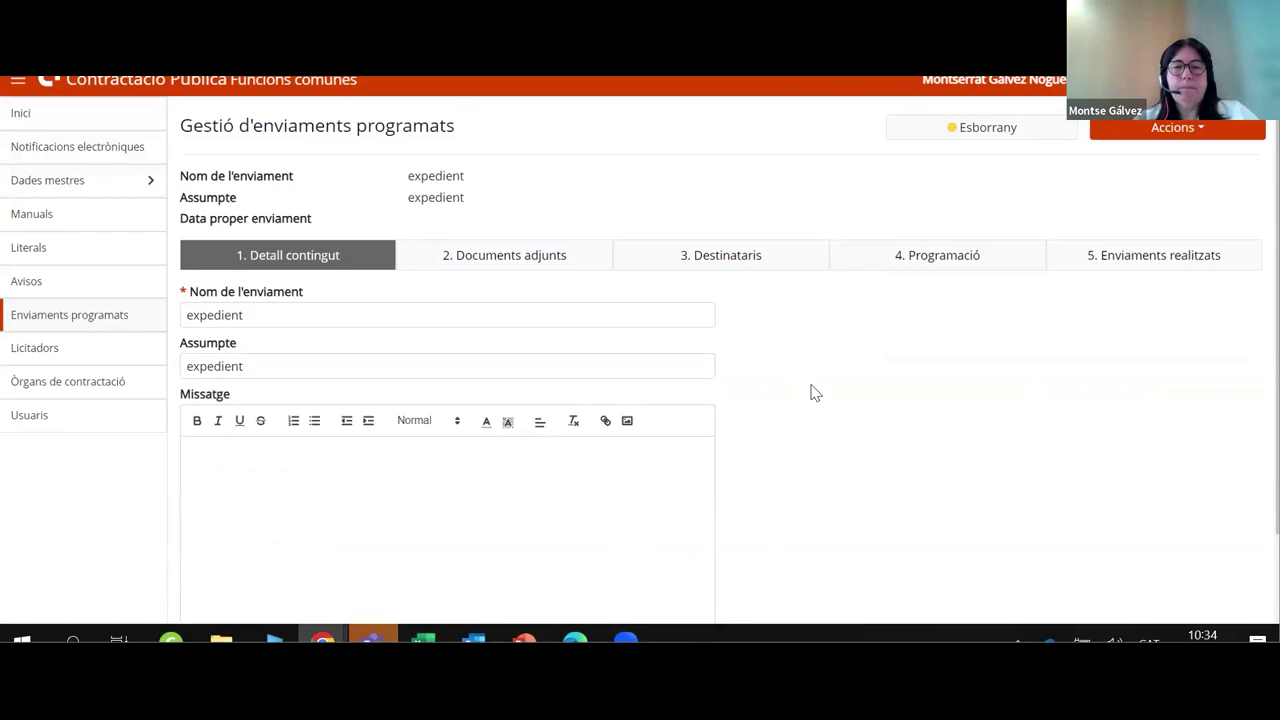
pyautogui.click(52, 317)
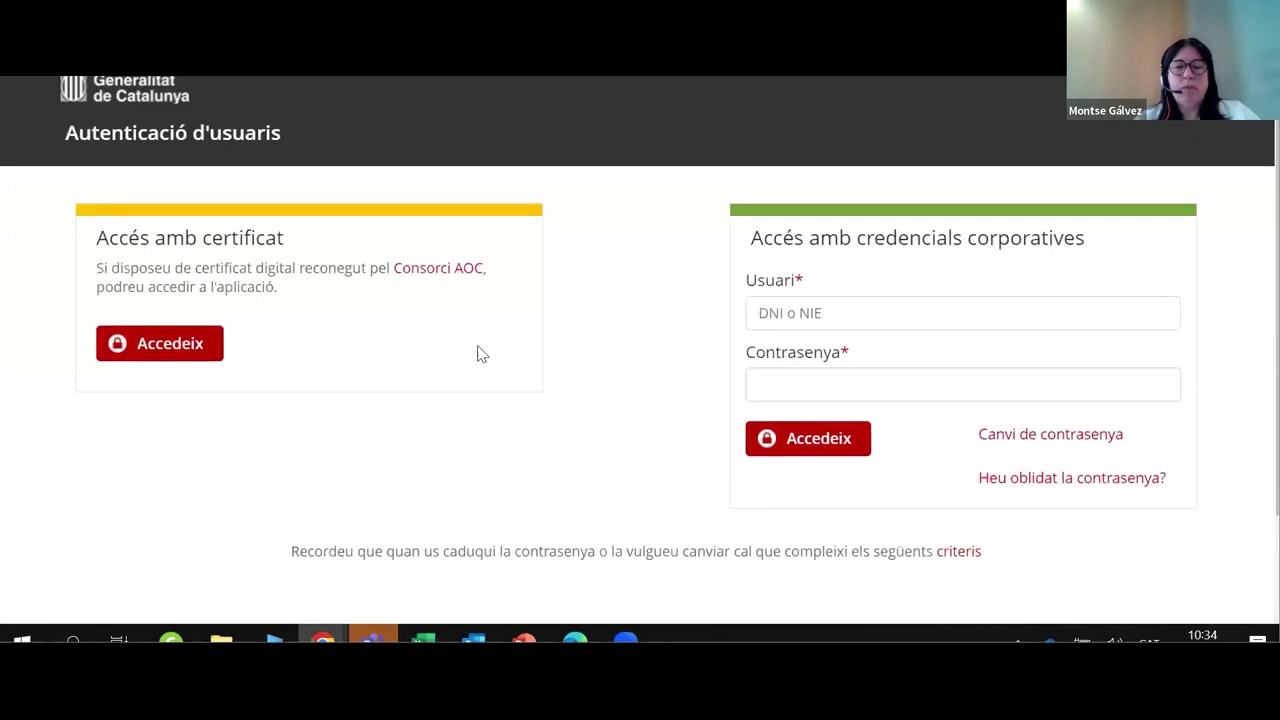
# Switch to Gestor de publicacions and authenticate with the digital certificate.
pyautogui.click(176, 343)
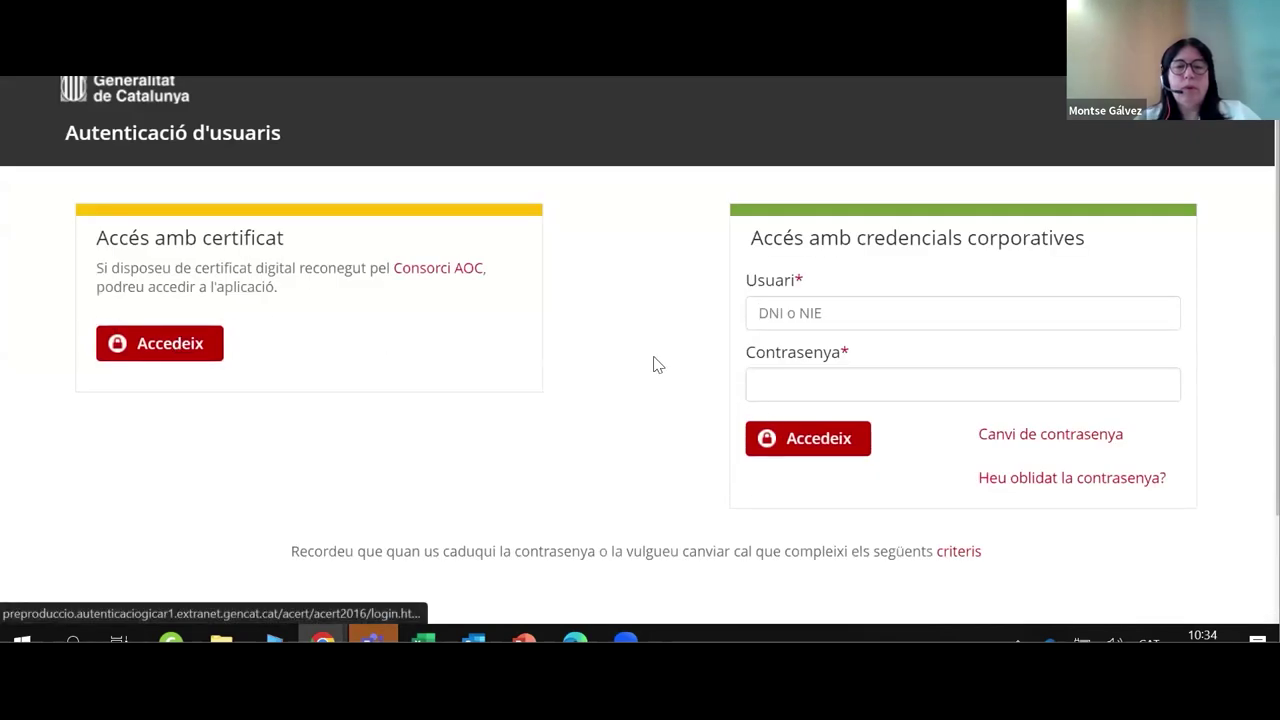
pyautogui.click(524, 212)
pyautogui.click(758, 318)
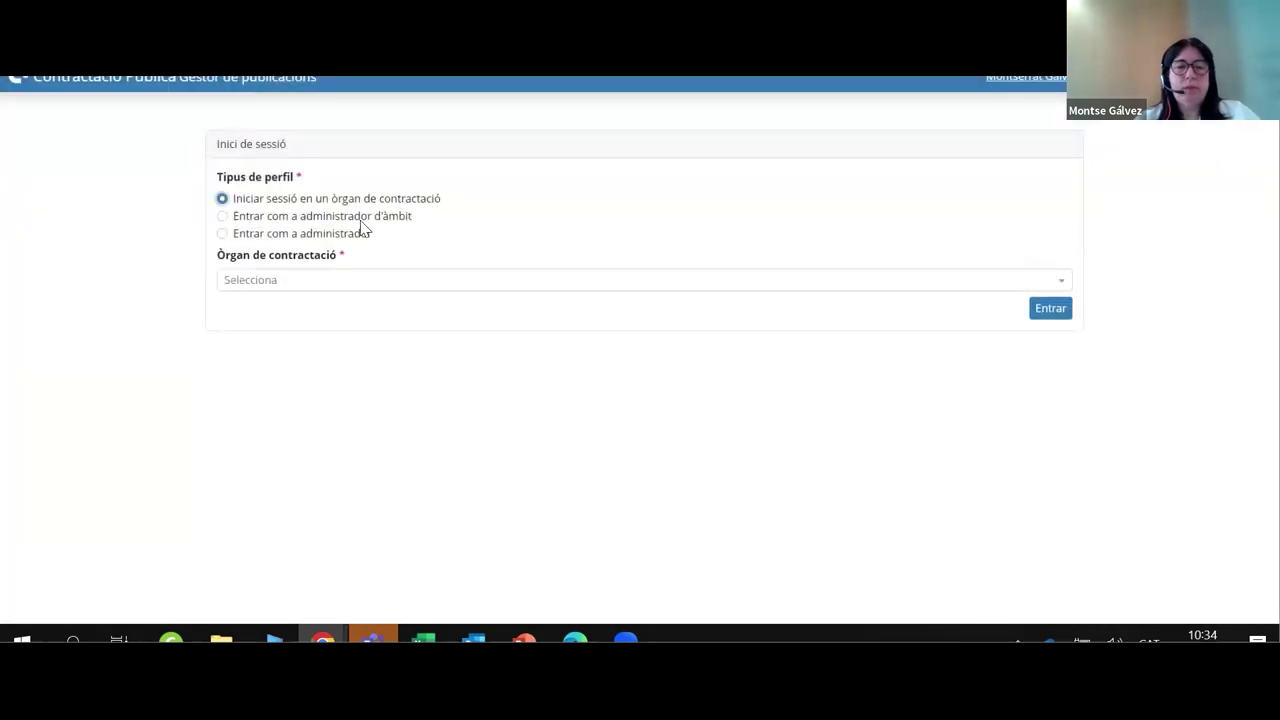
# Start a session for Departament d'Economia i Hisenda with the Administrador òrgan de contractació profile.
pyautogui.click(341, 287)
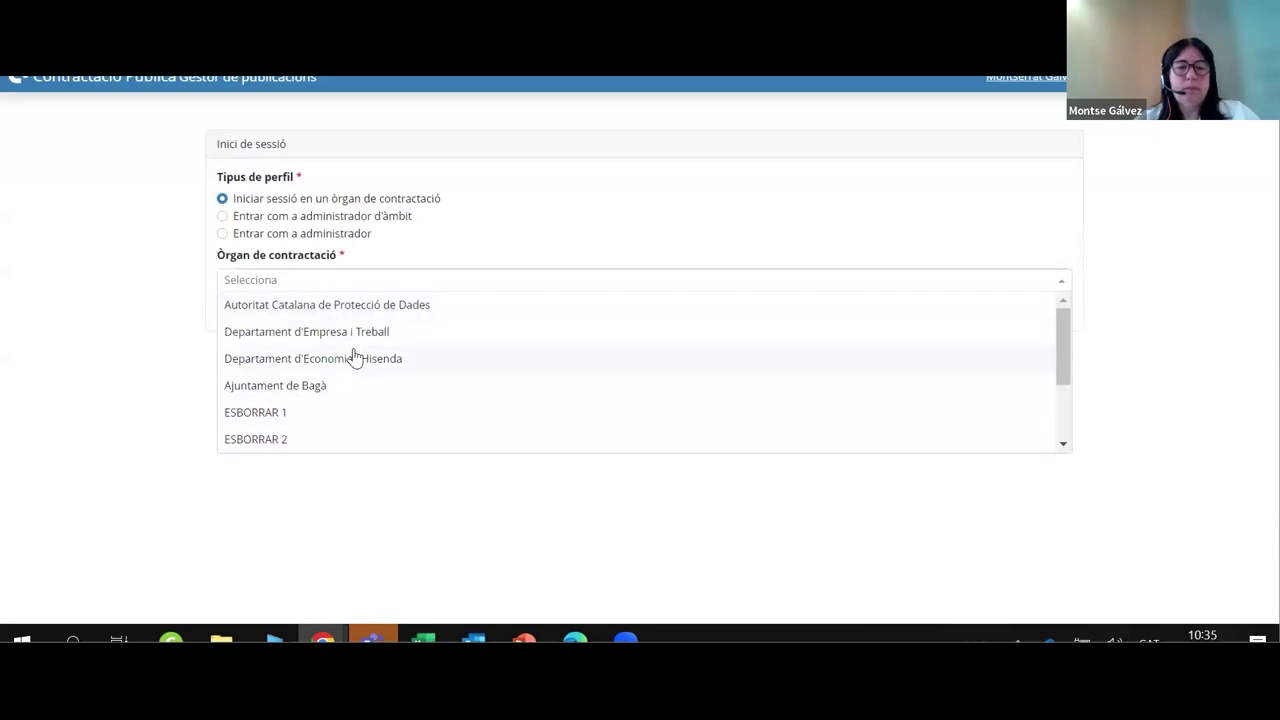
pyautogui.click(348, 362)
pyautogui.click(1044, 311)
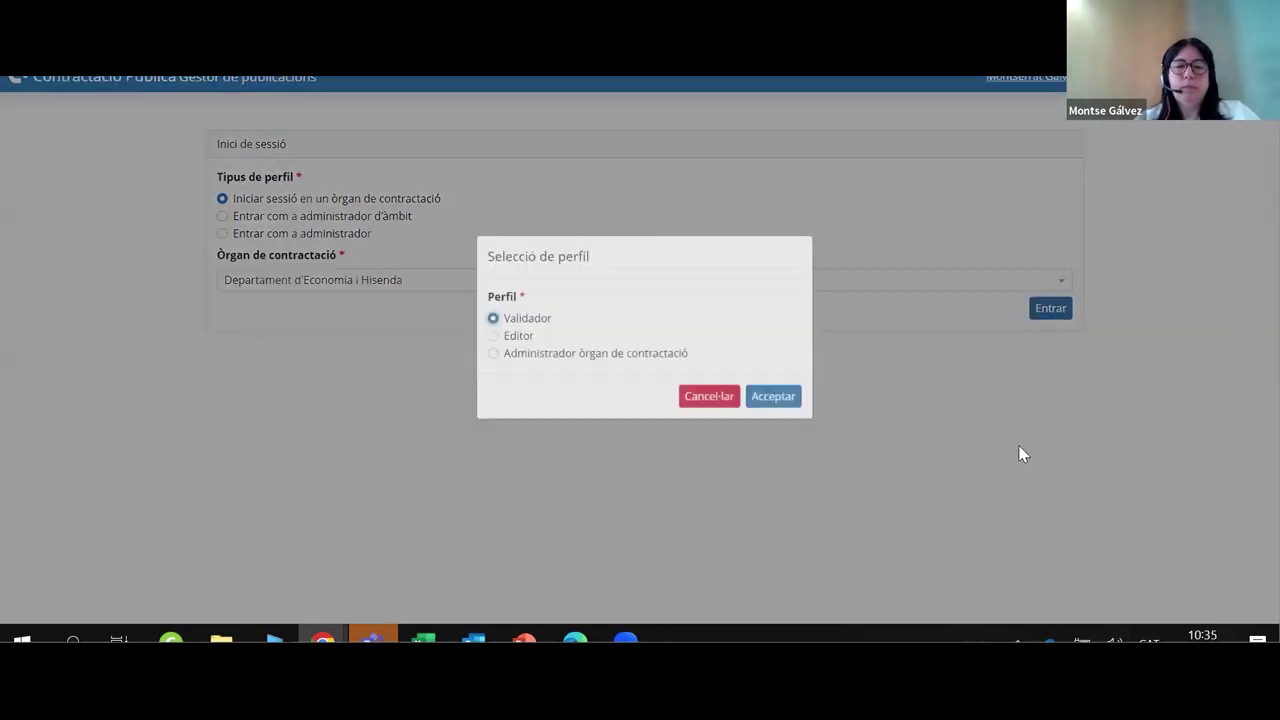
pyautogui.click(600, 368)
pyautogui.click(791, 420)
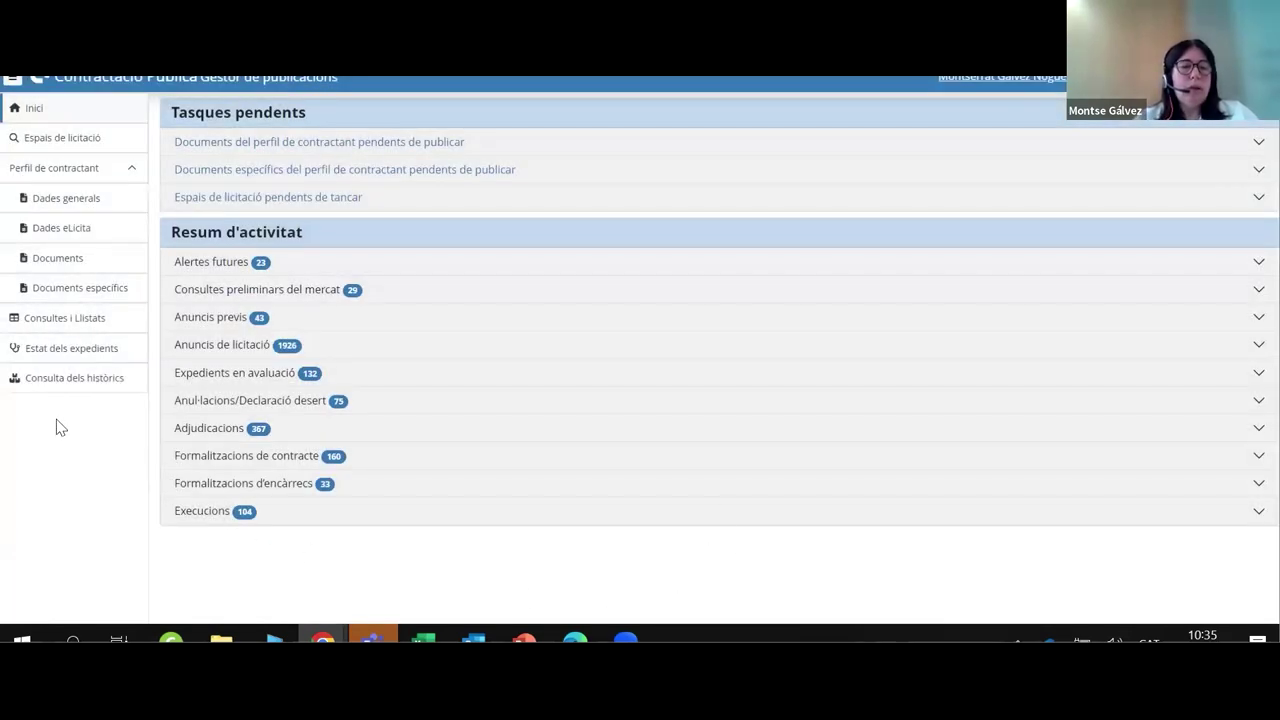
# Open the usuaris_organ query in Consultes i Llistats, run its search and browse the listed users.
pyautogui.click(50, 320)
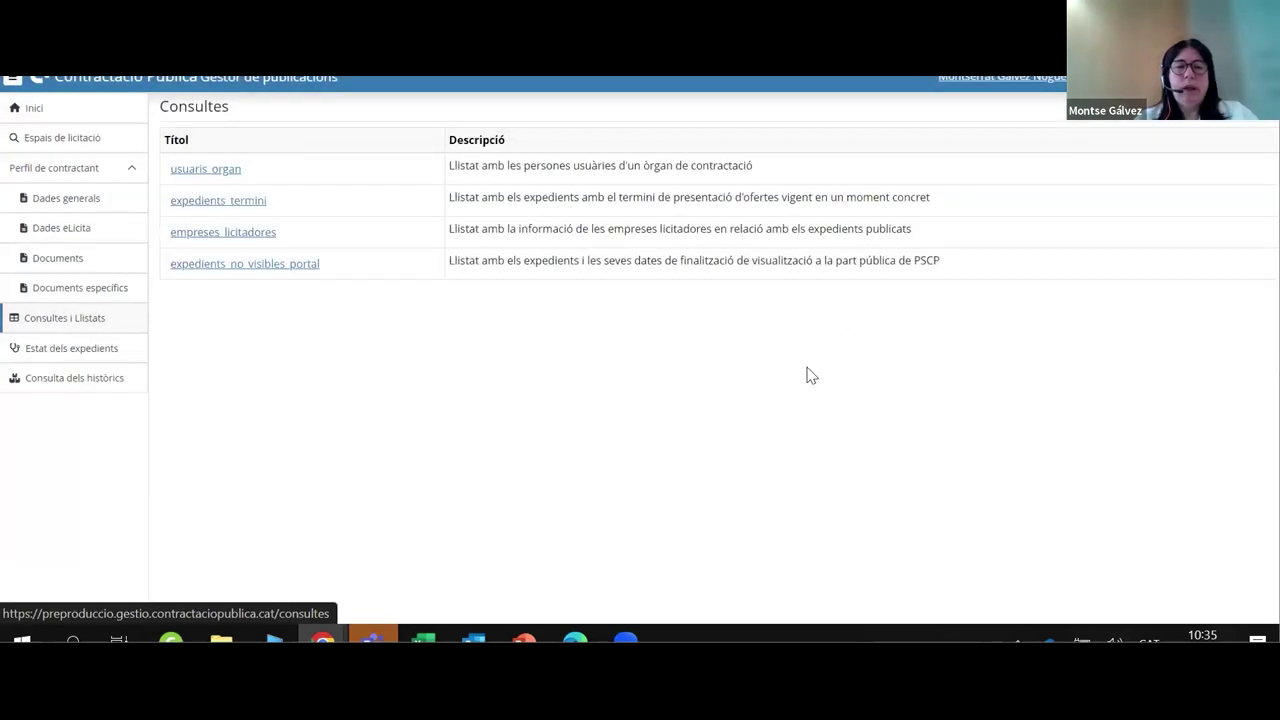
pyautogui.click(208, 170)
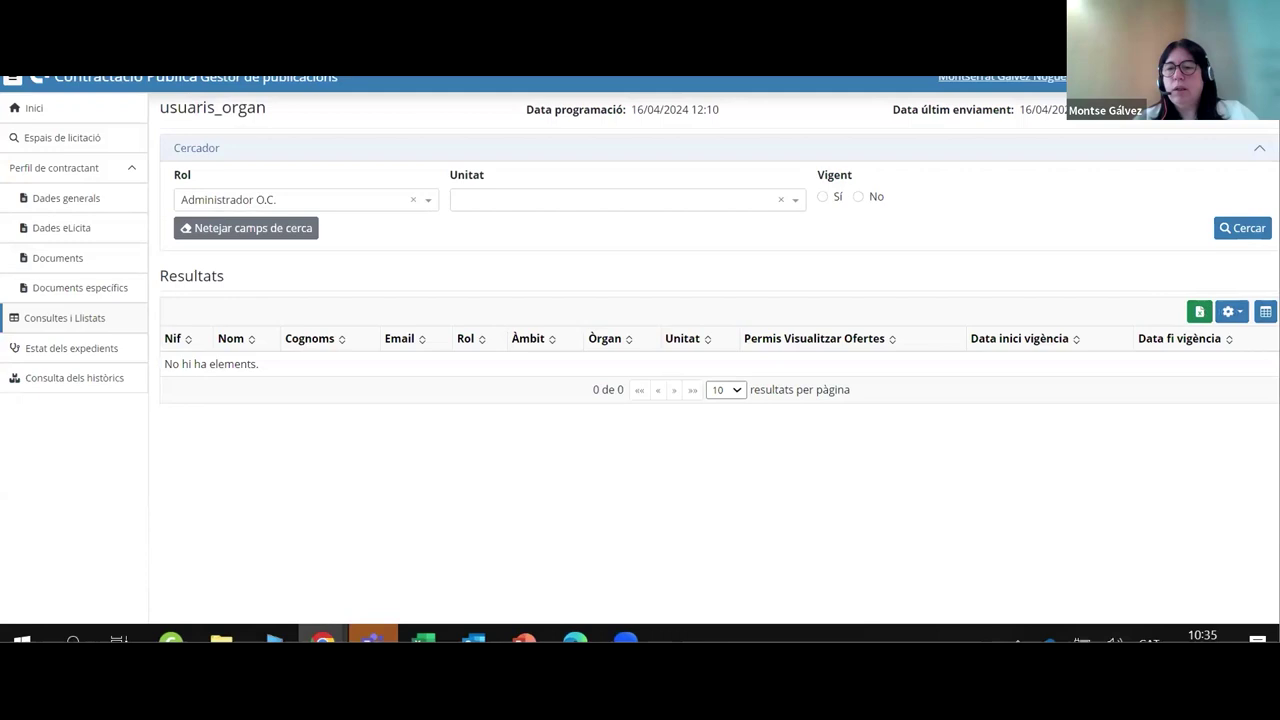
pyautogui.click(1240, 230)
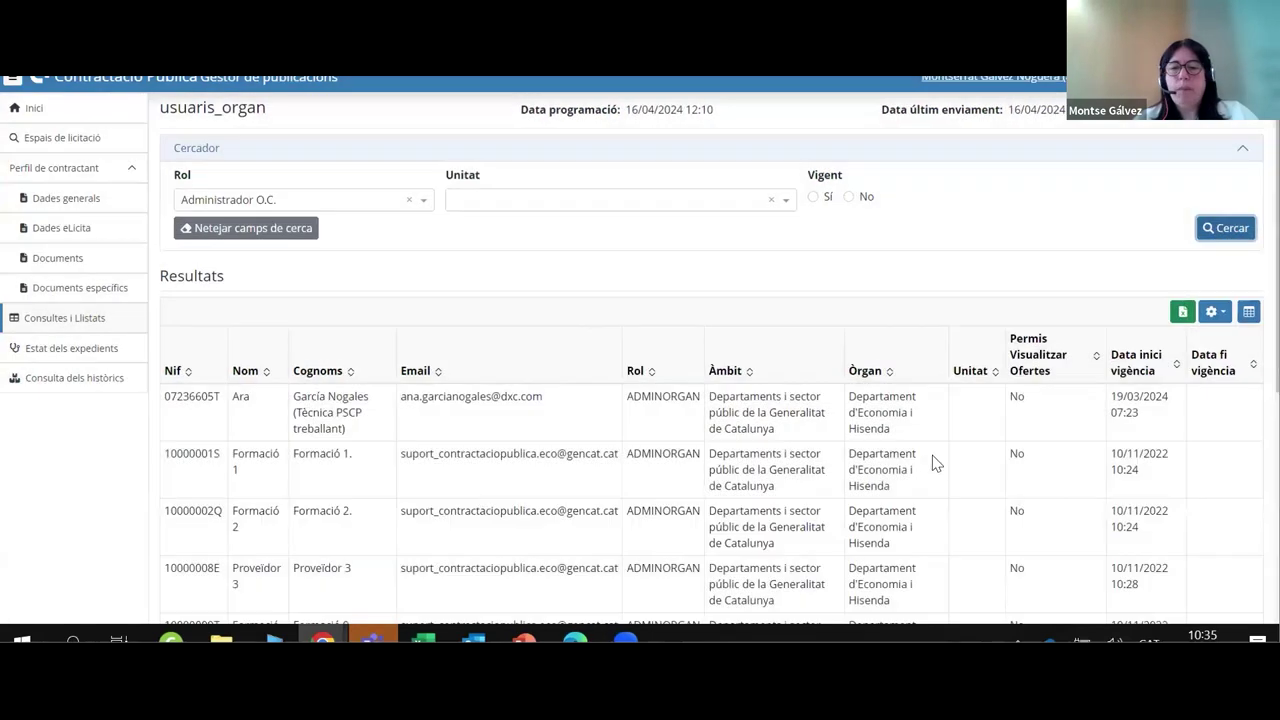
pyautogui.scroll(-1, 922, 456)
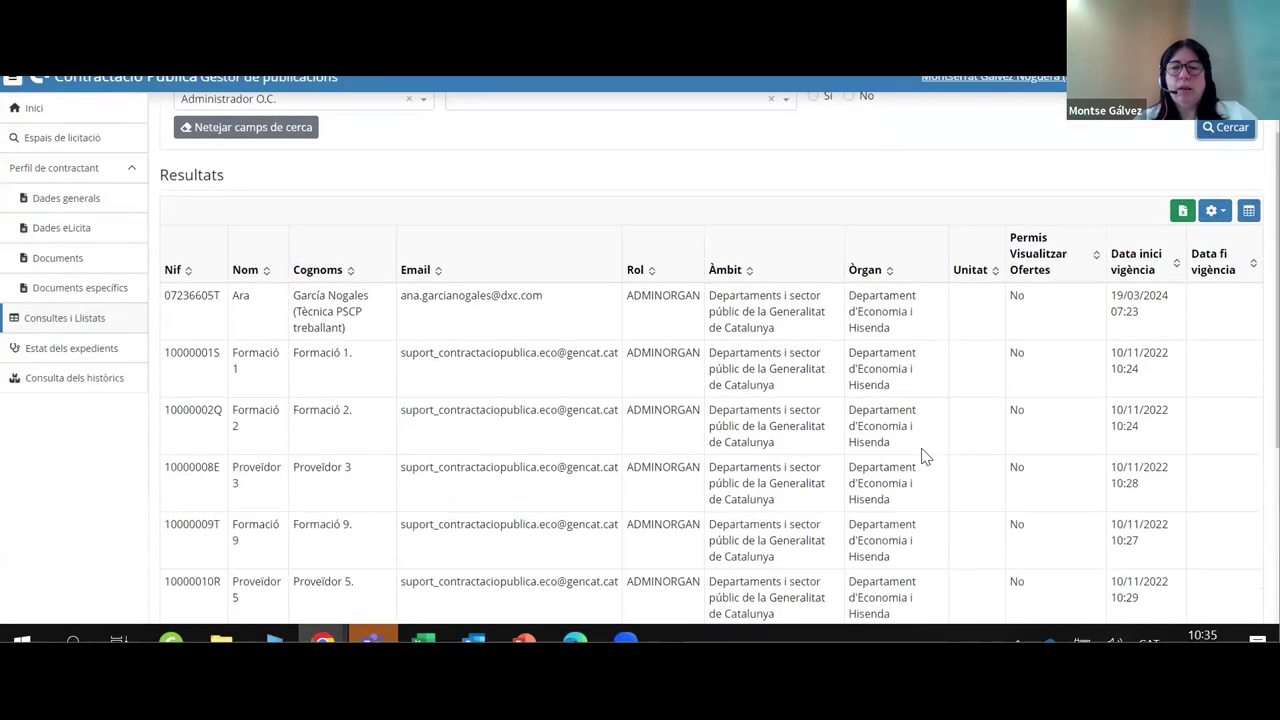
pyautogui.scroll(1, 922, 456)
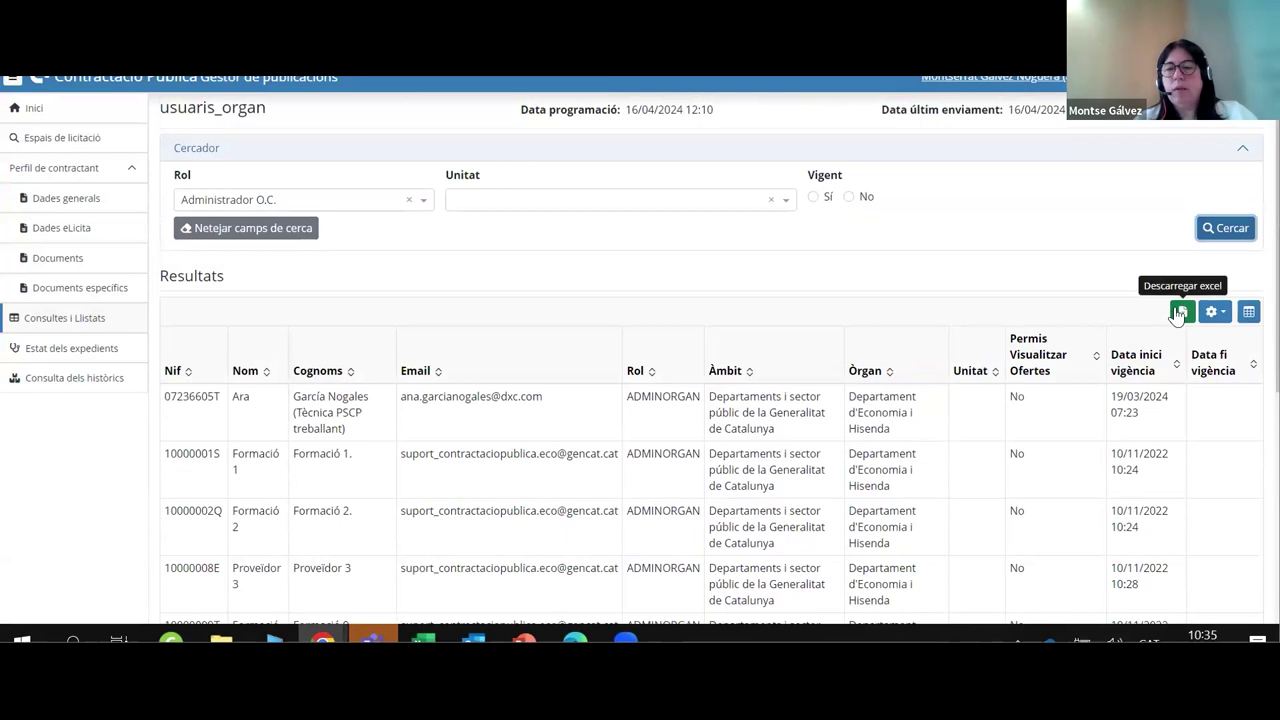
# Inspect the query's configuration options and its Modificar columnes dialog without changing the columns.
pyautogui.click(1214, 313)
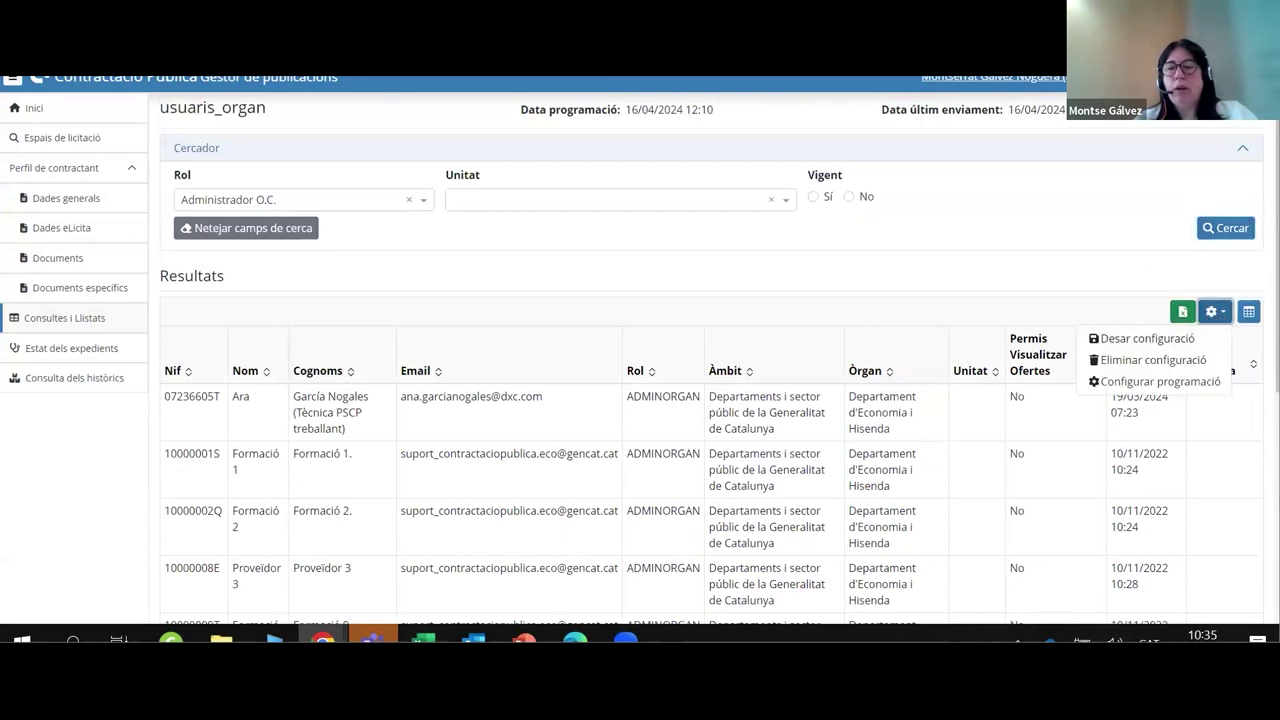
pyautogui.click(1248, 312)
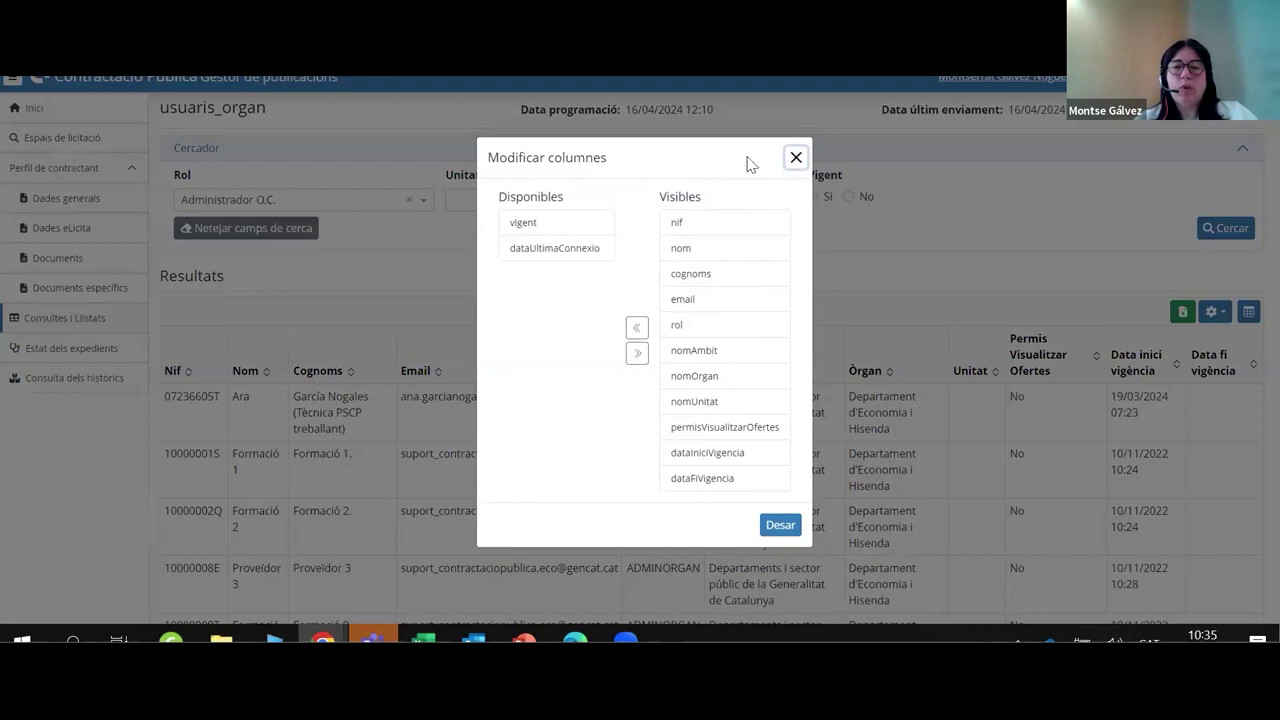
pyautogui.click(796, 158)
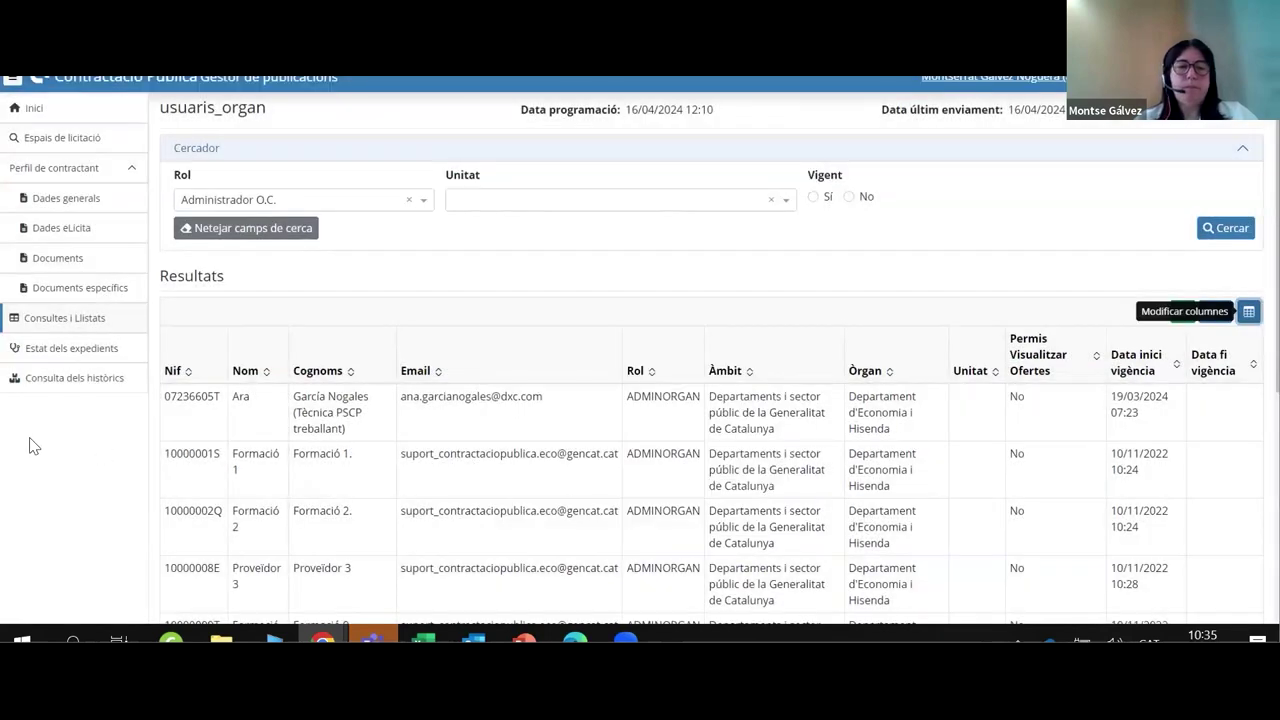
# Run unfiltered searches of the department's files in Estat dels expedients and in Consulta dels històrics.
pyautogui.click(68, 350)
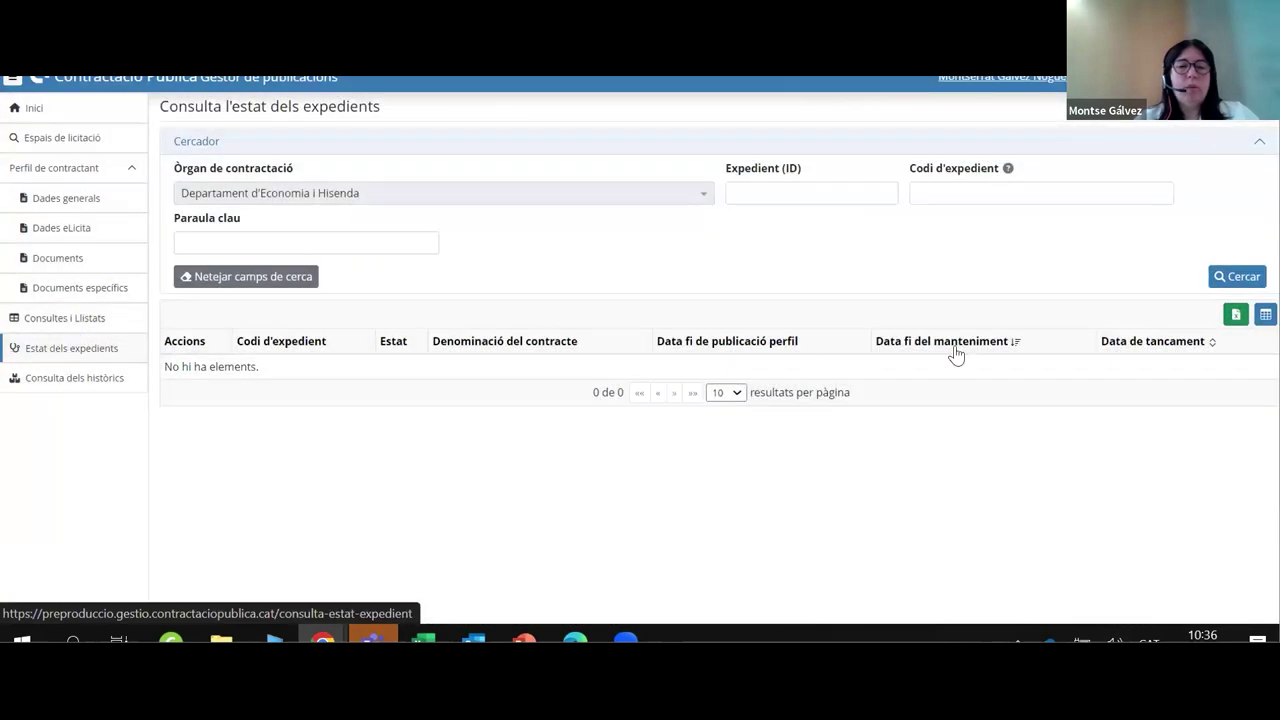
pyautogui.click(1238, 276)
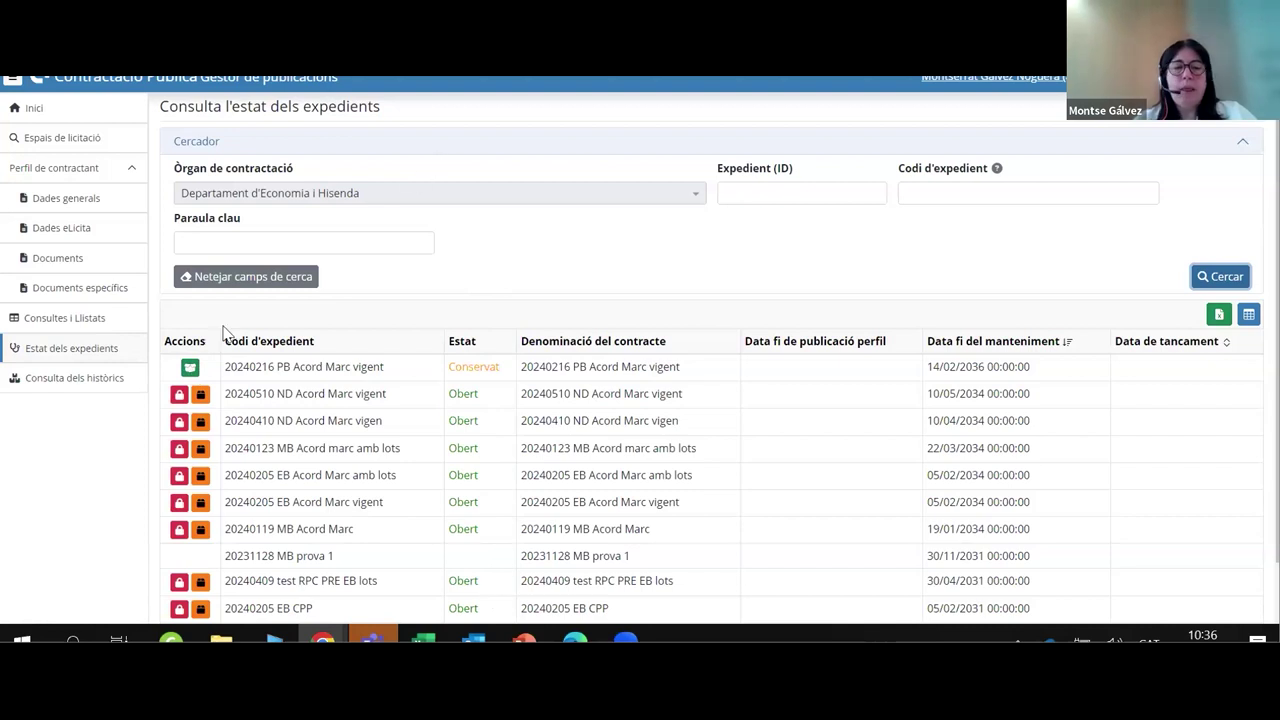
pyautogui.click(62, 382)
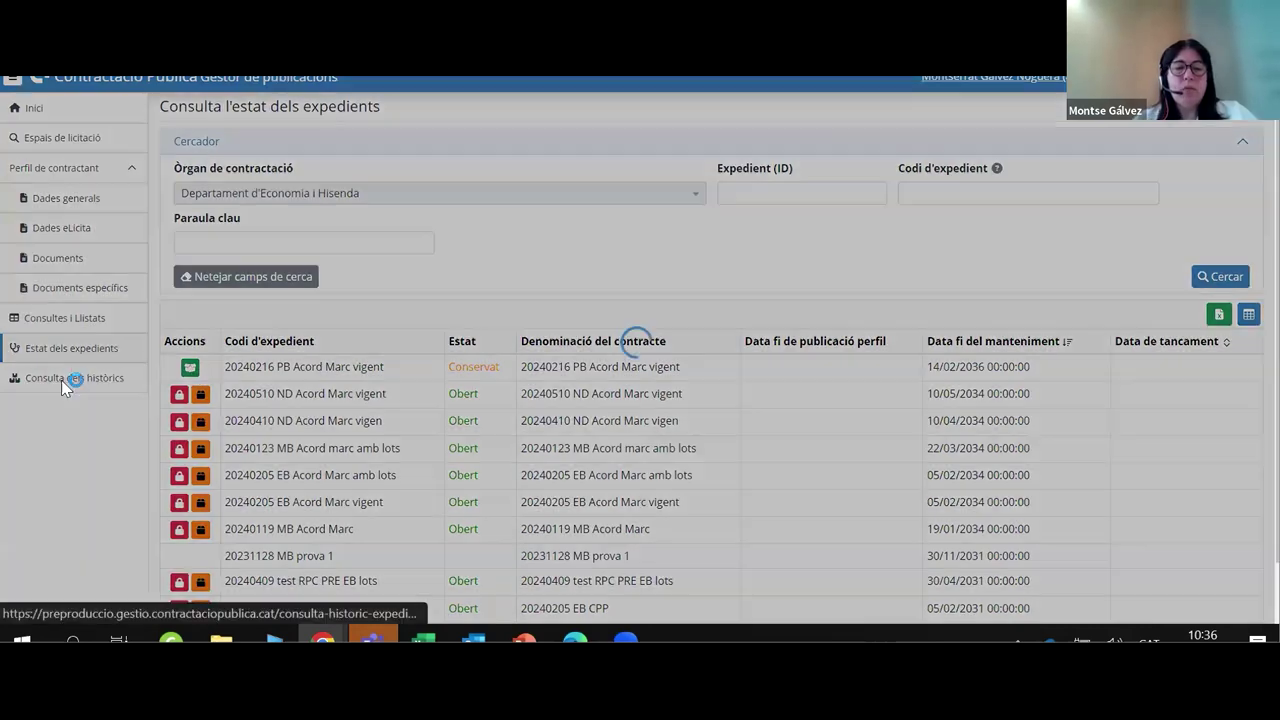
pyautogui.click(1240, 276)
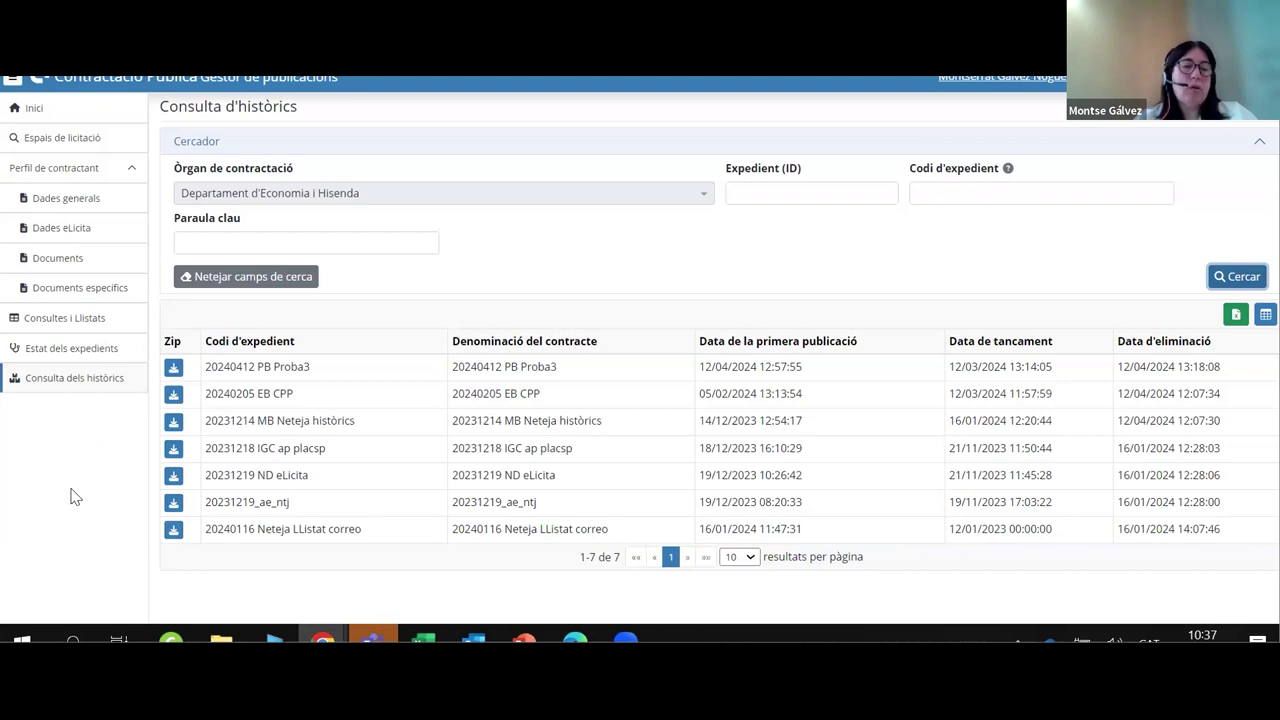
# View the contractor profile's Dades generals and follow its link for editing other profile data.
pyautogui.click(63, 200)
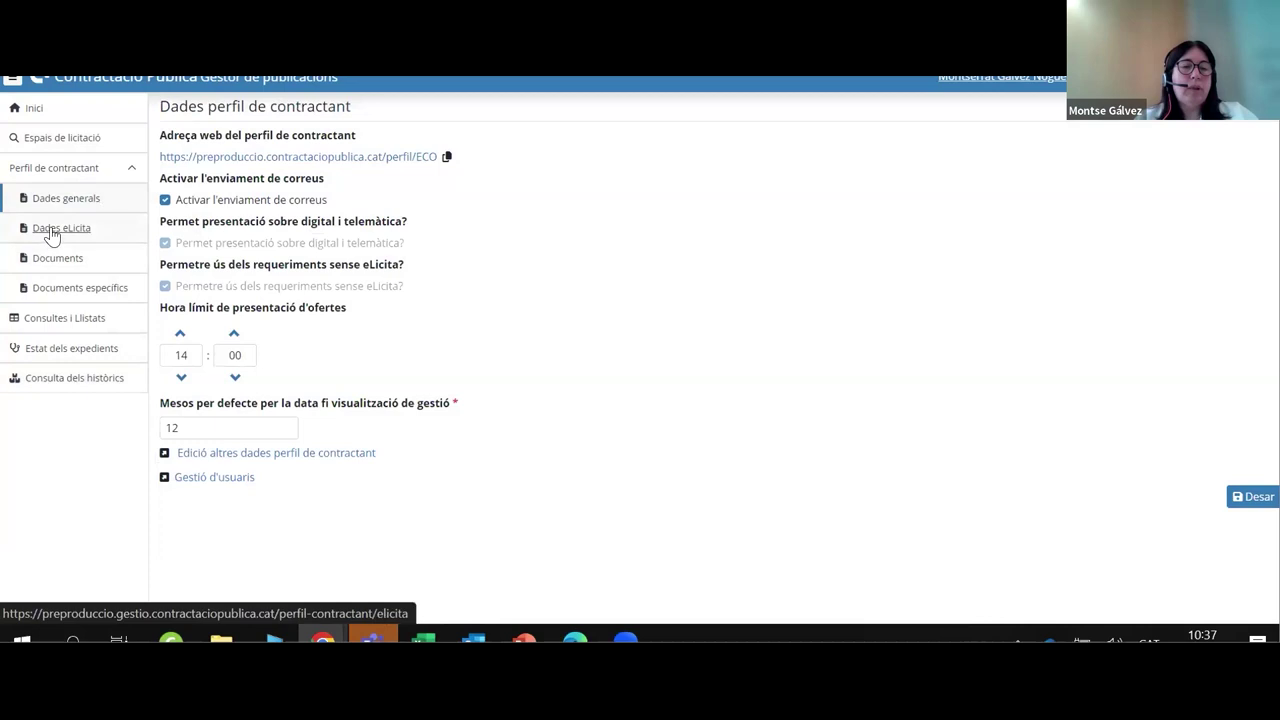
pyautogui.click(352, 452)
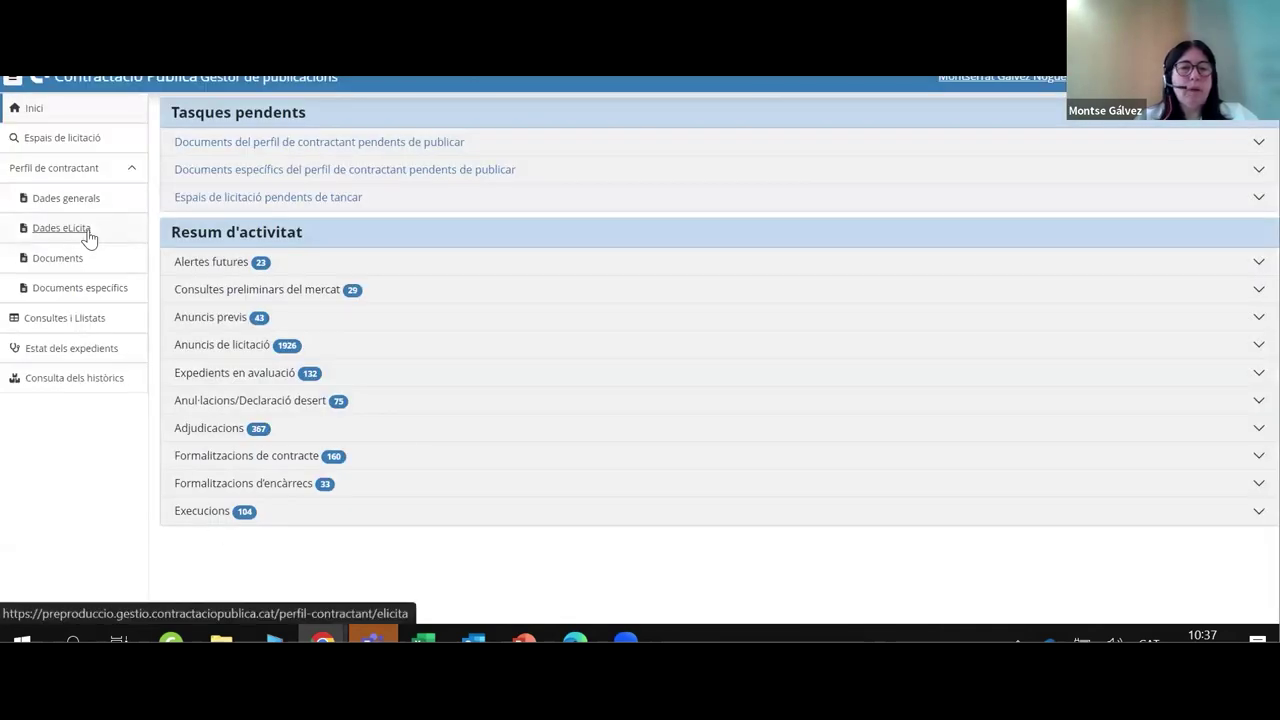
pyautogui.click(64, 170)
pyautogui.click(52, 167)
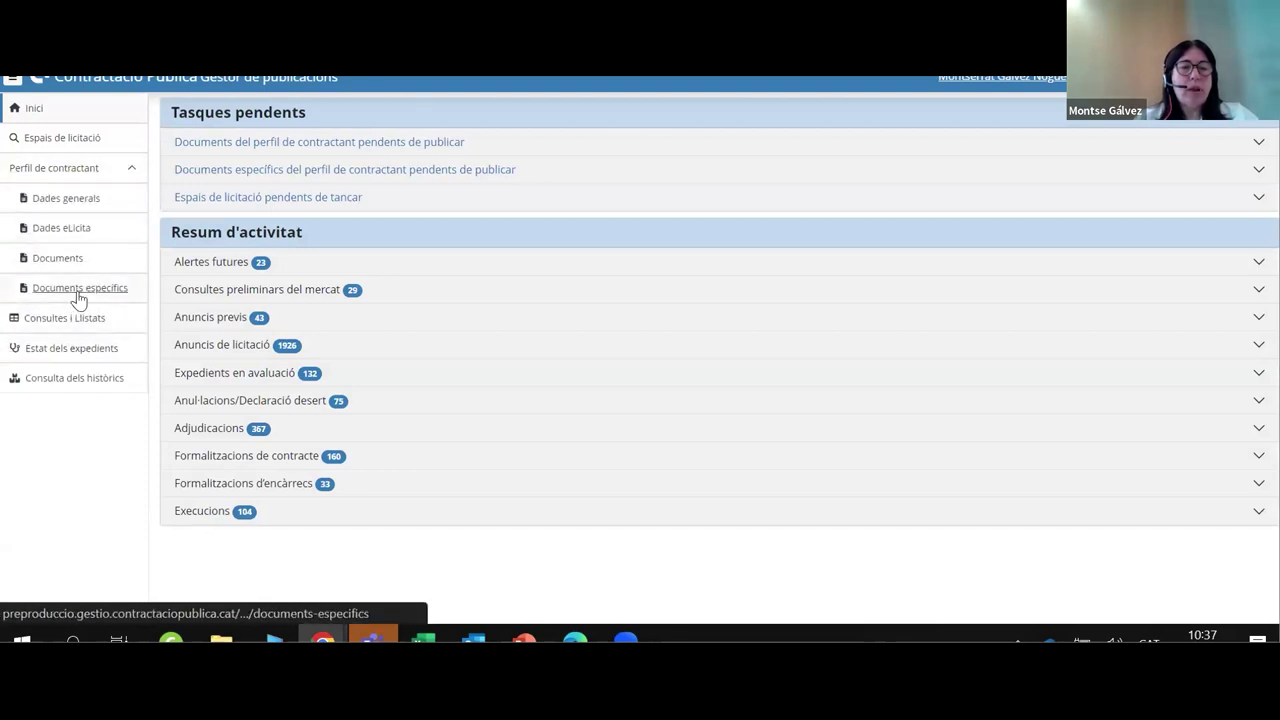
# Examine the profile's Documents específics and Dades generals, and return to the Inici page.
pyautogui.click(79, 292)
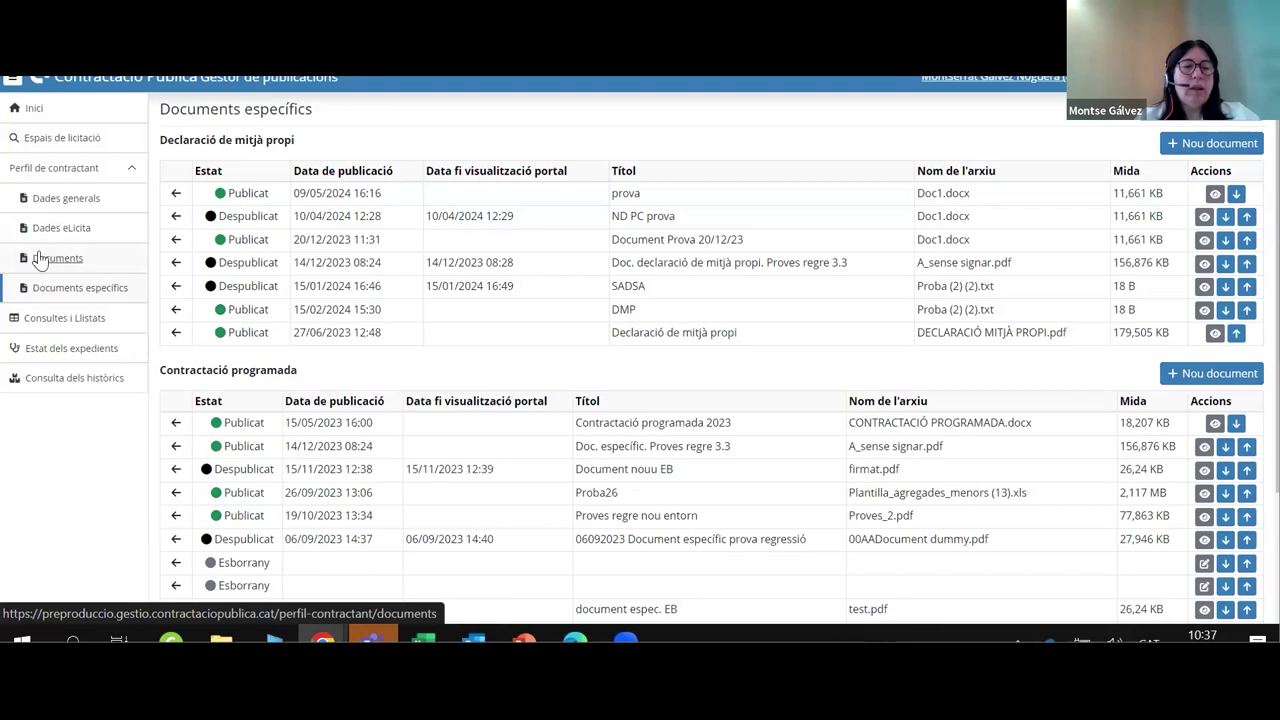
pyautogui.click(44, 205)
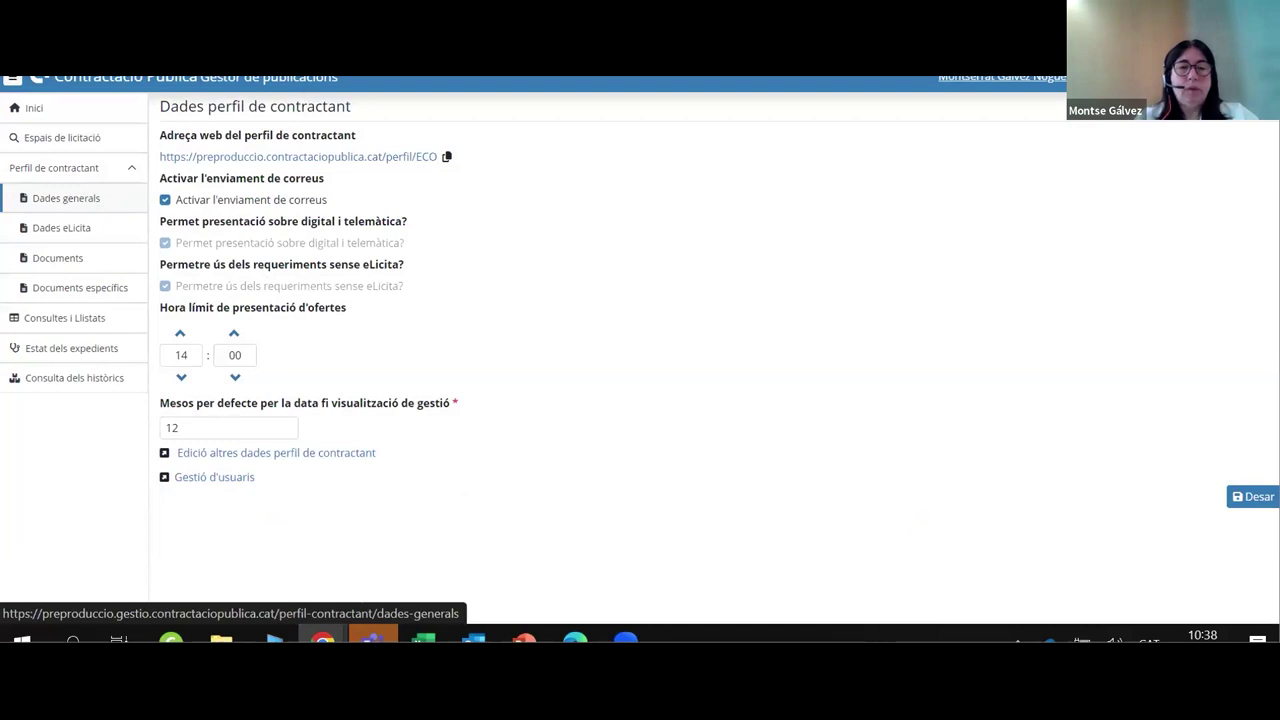
pyautogui.click(36, 108)
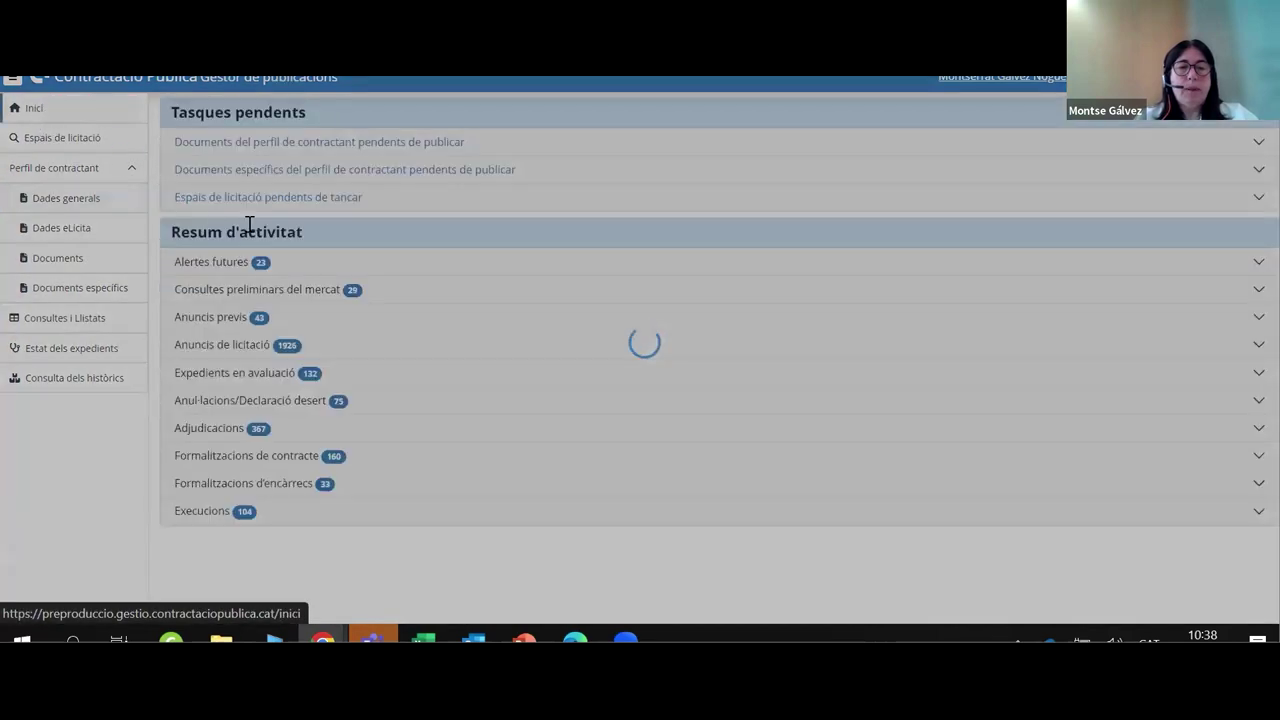